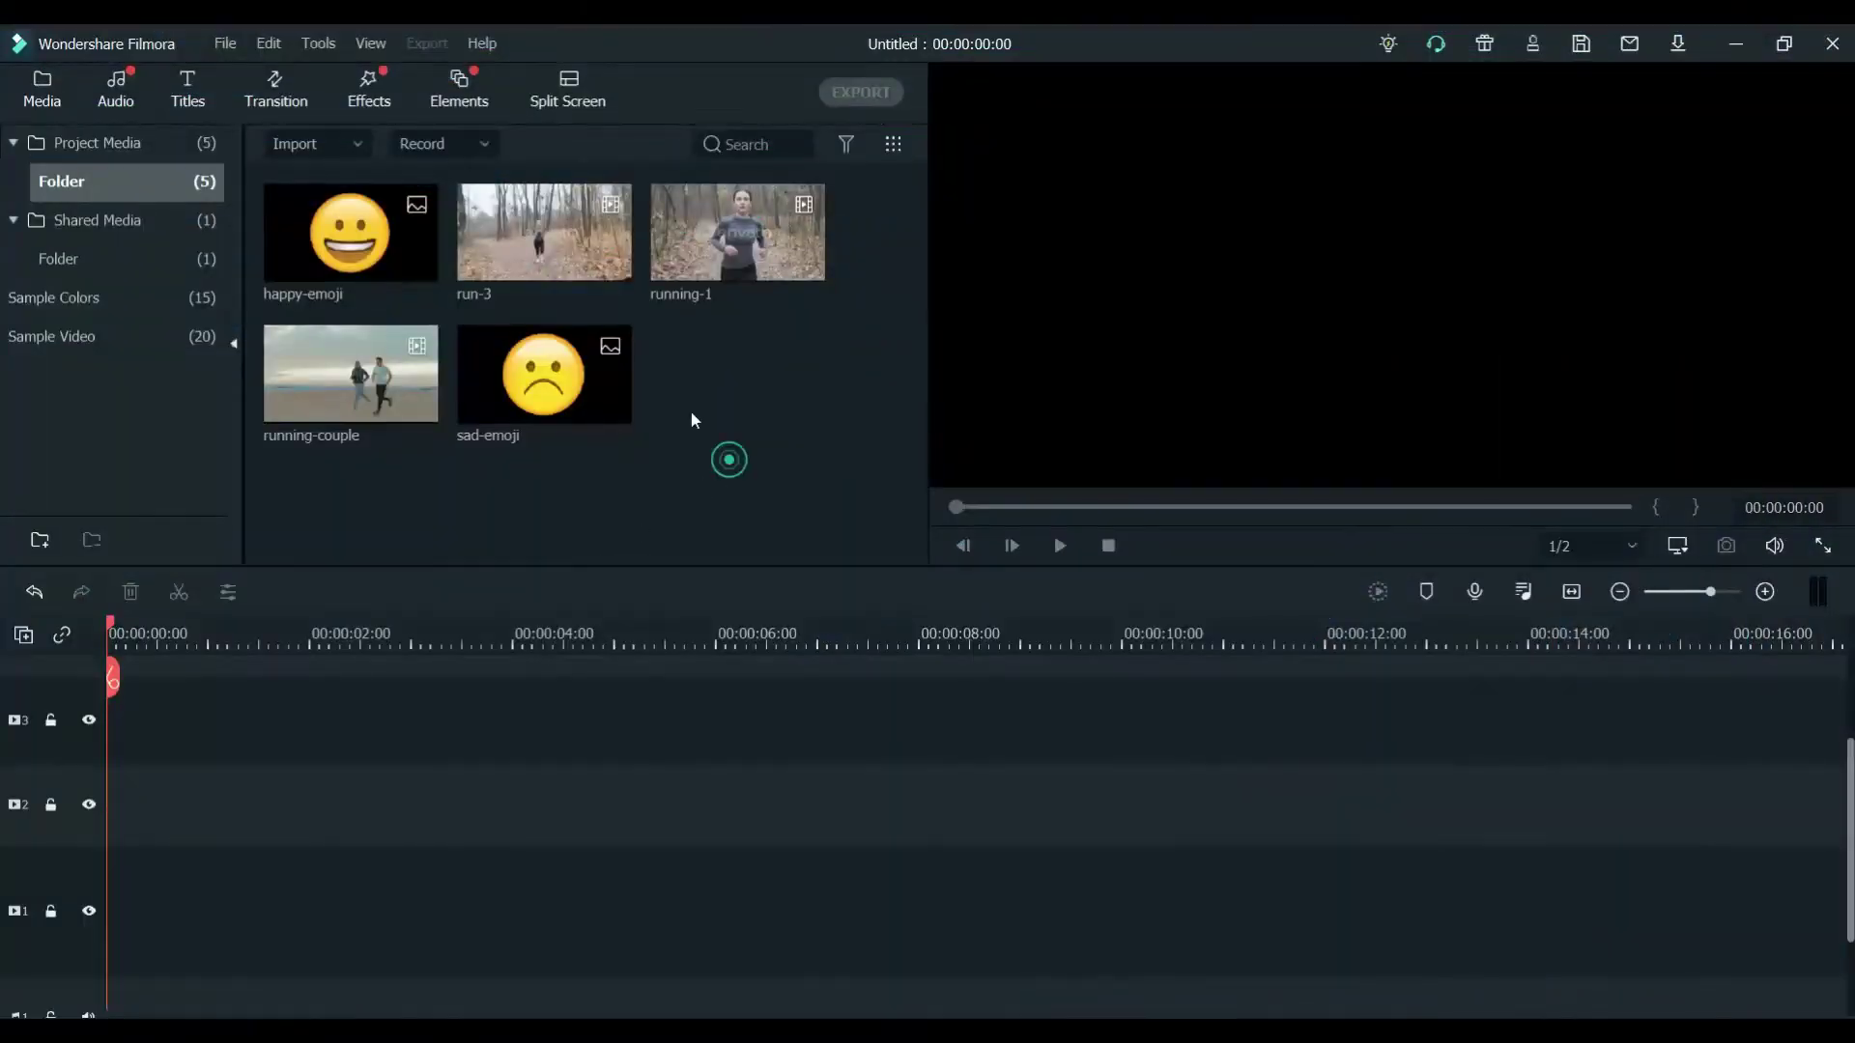
Step: Place the run-3 clip at the start of video track 1 and cut away everything after about 00:00:10:25
{"action": "left_click_drag", "start_coordinate": [543, 217], "coordinate": [87, 947]}
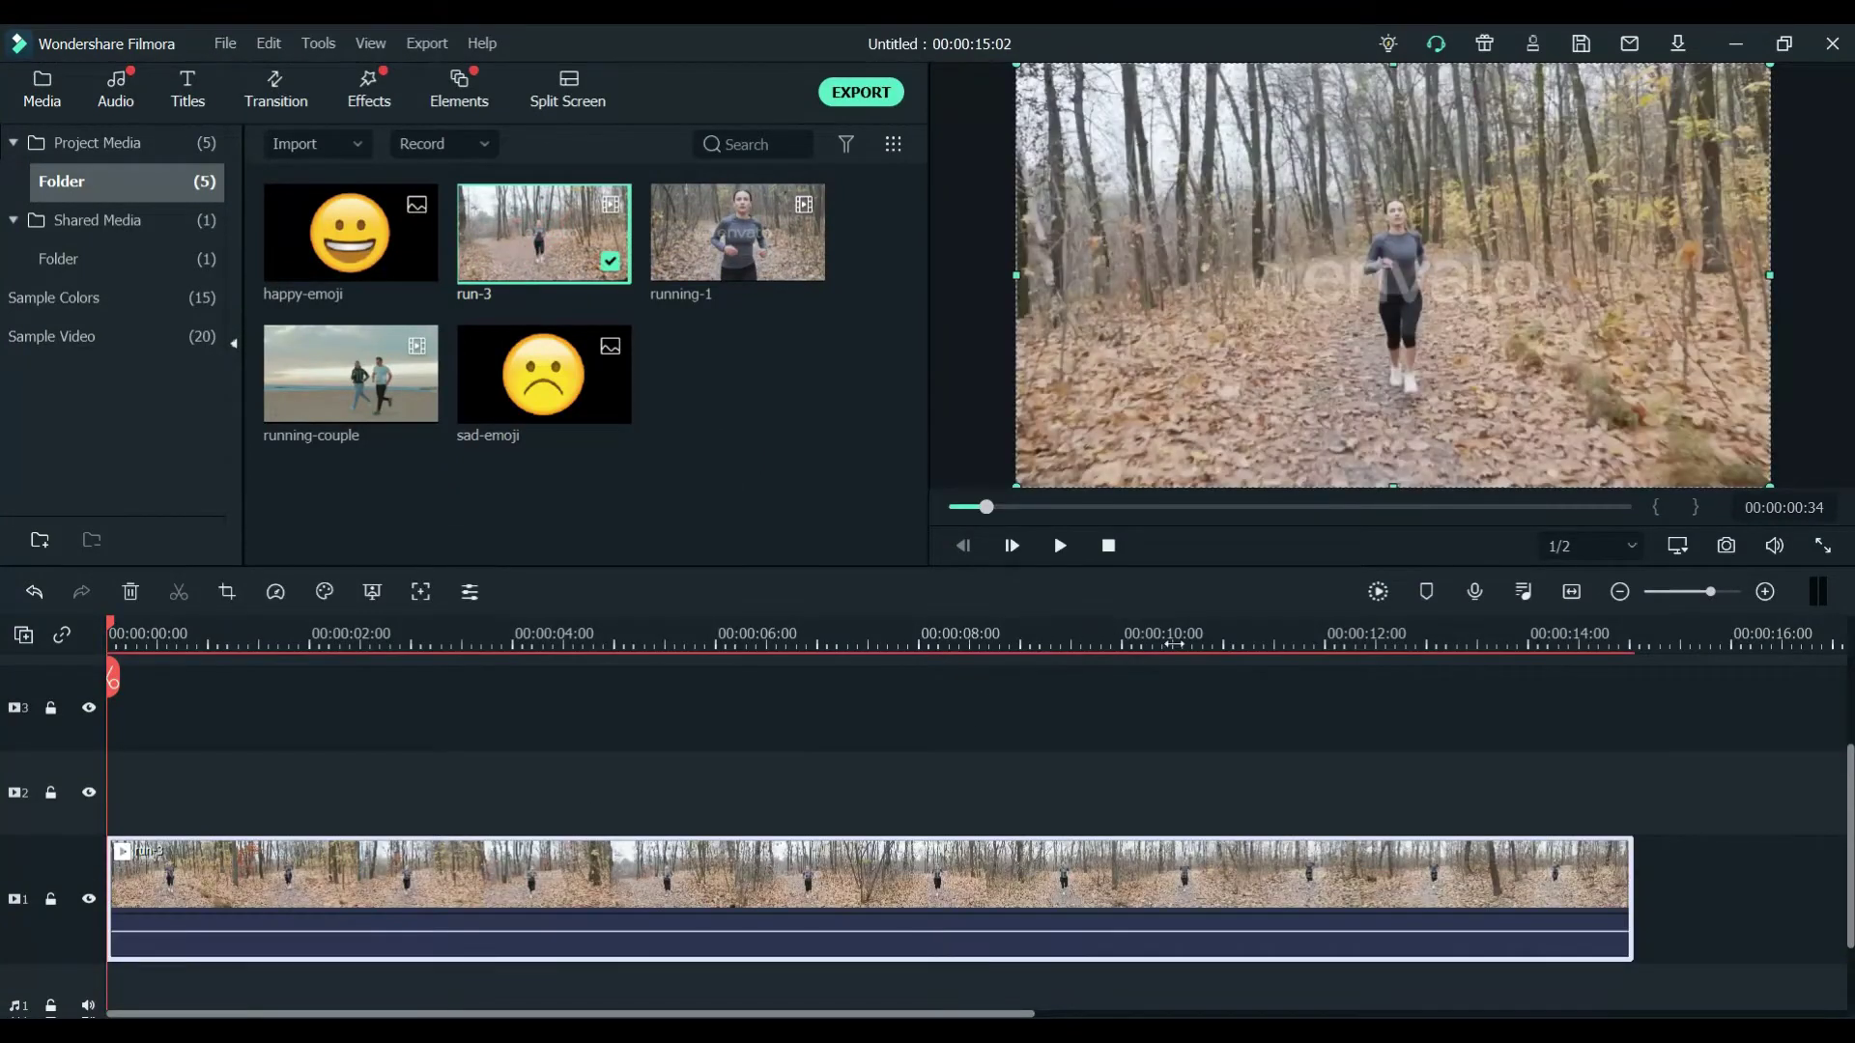
{"action": "left_click", "coordinate": [1173, 644]}
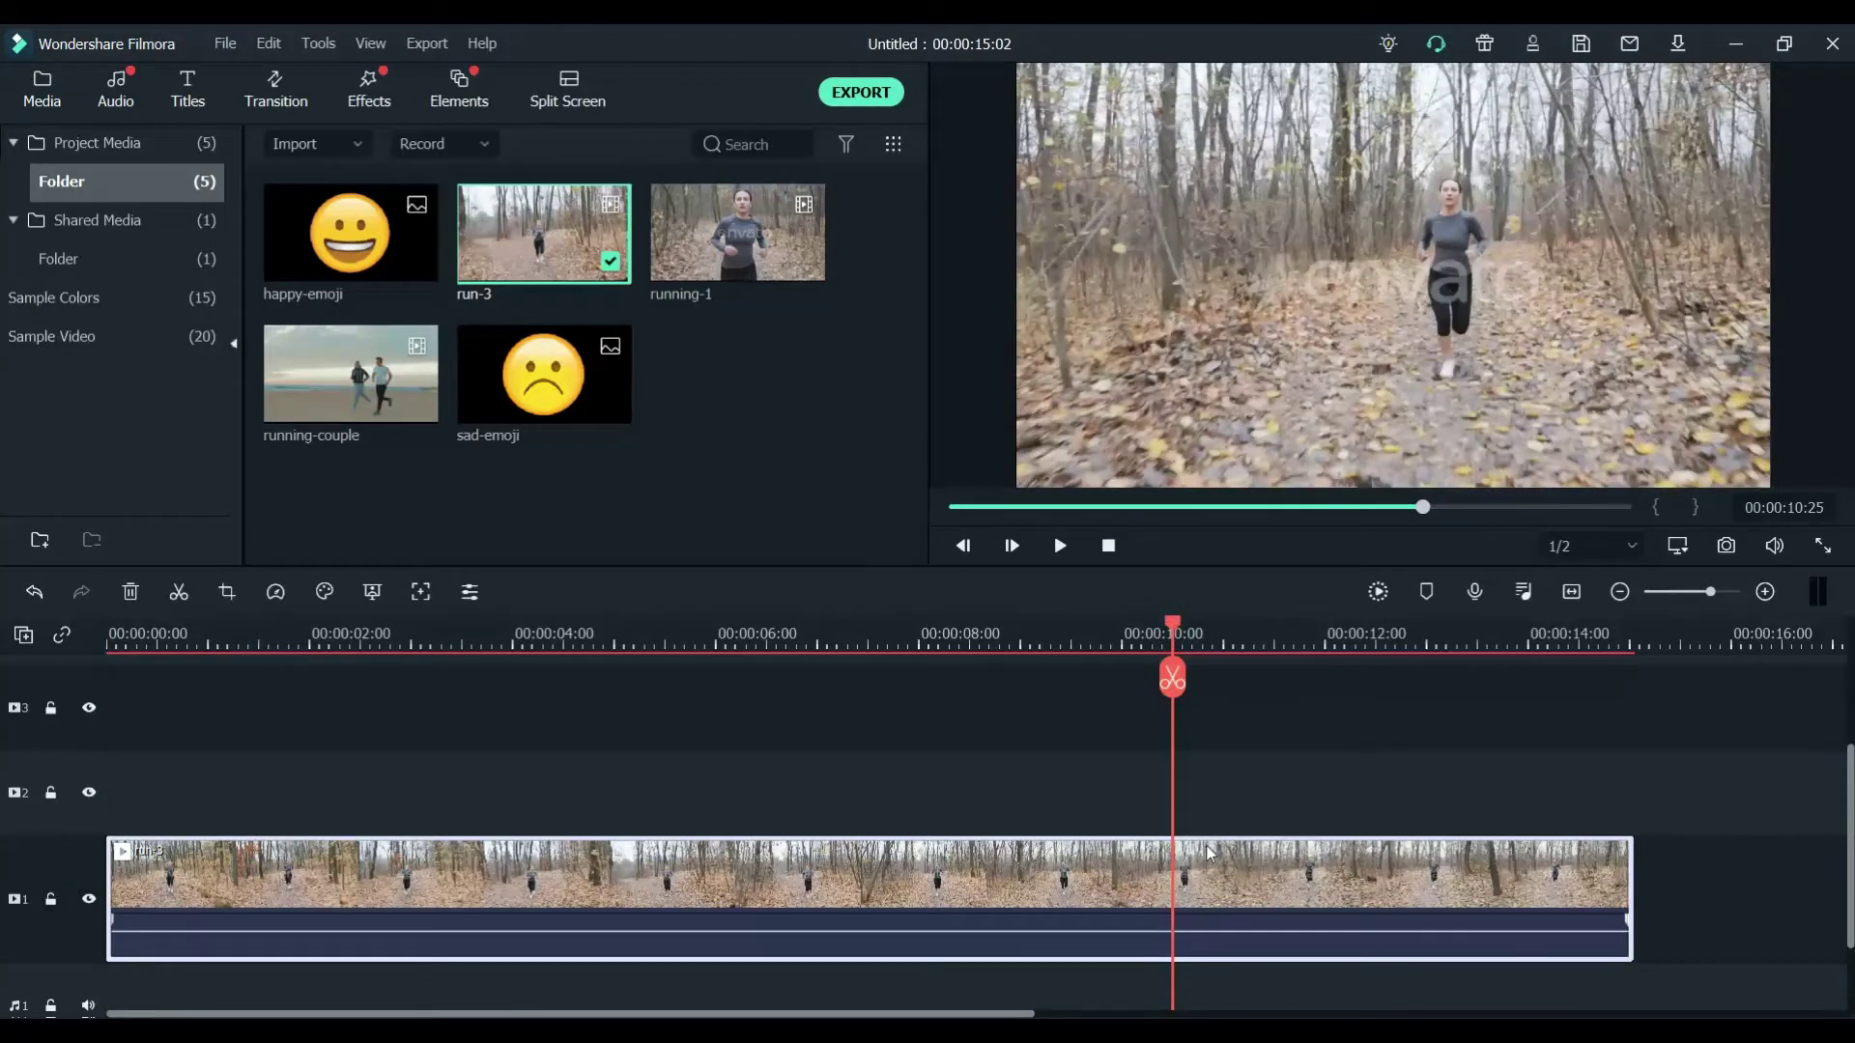
{"action": "left_click", "coordinate": [1172, 678]}
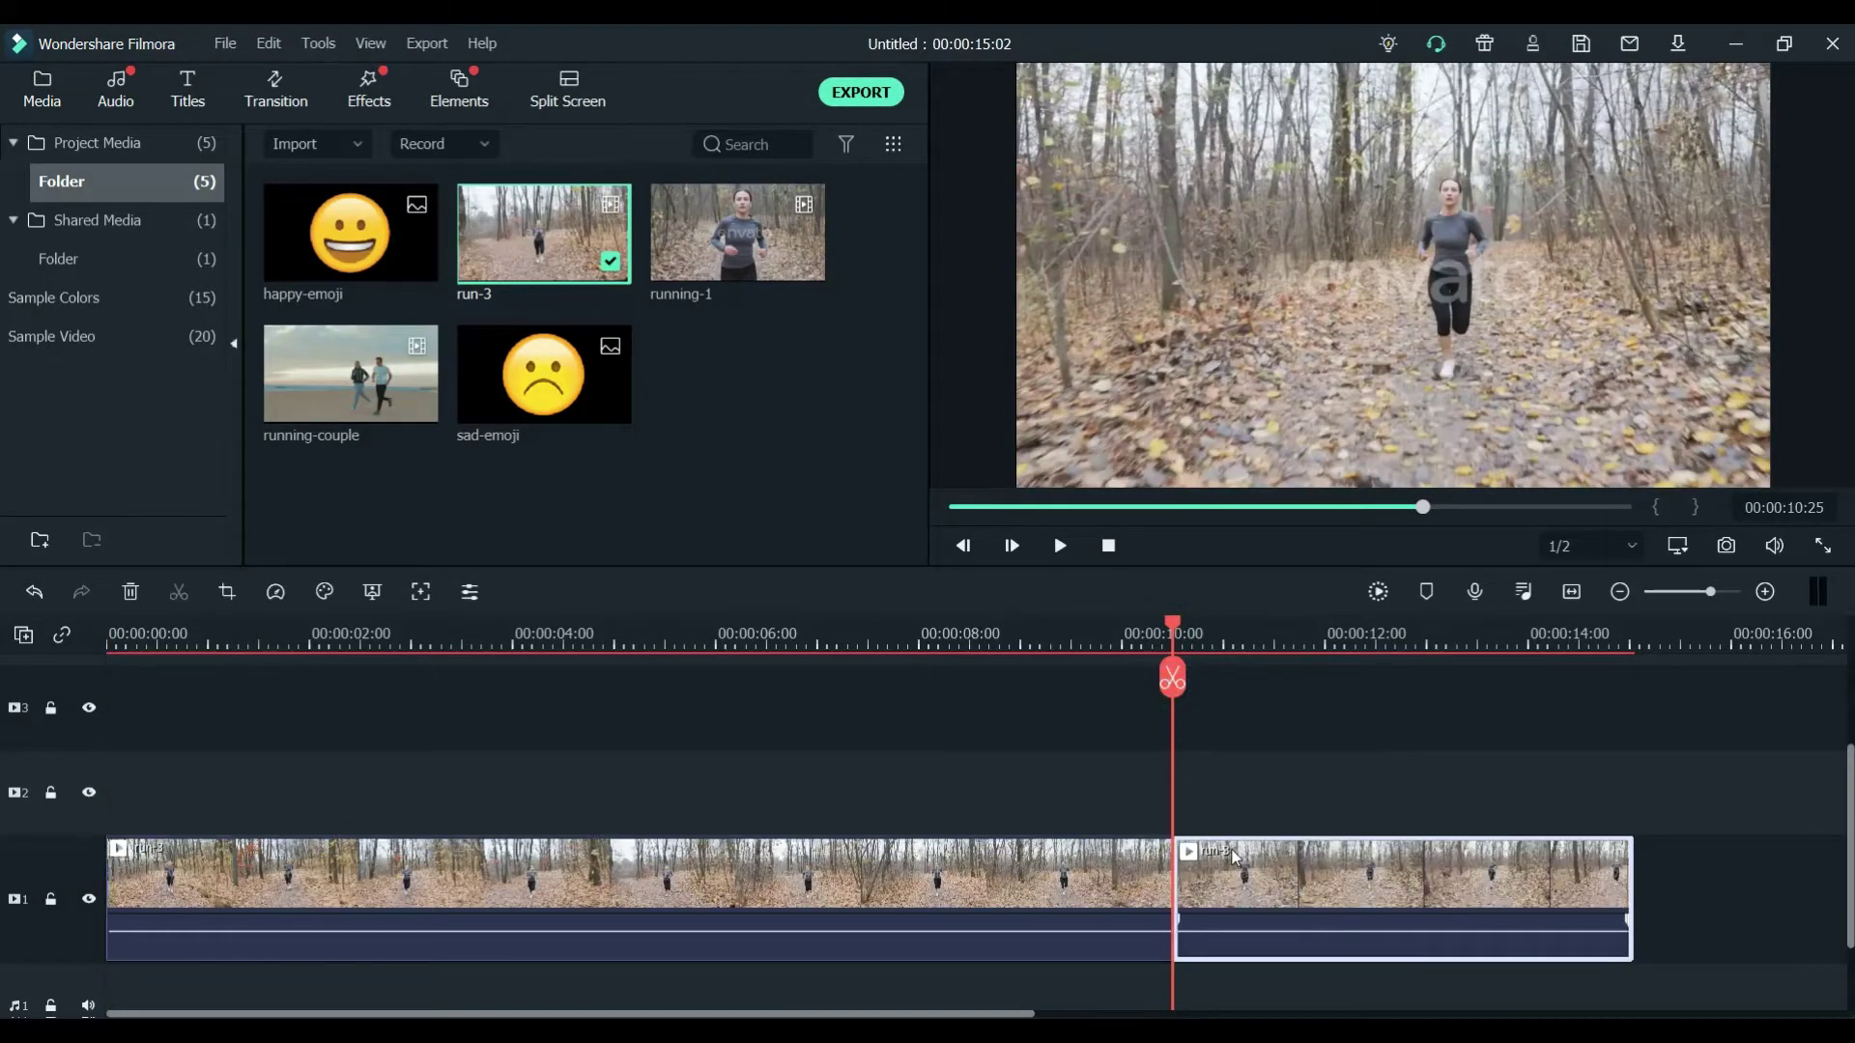
{"action": "key", "text": "Delete"}
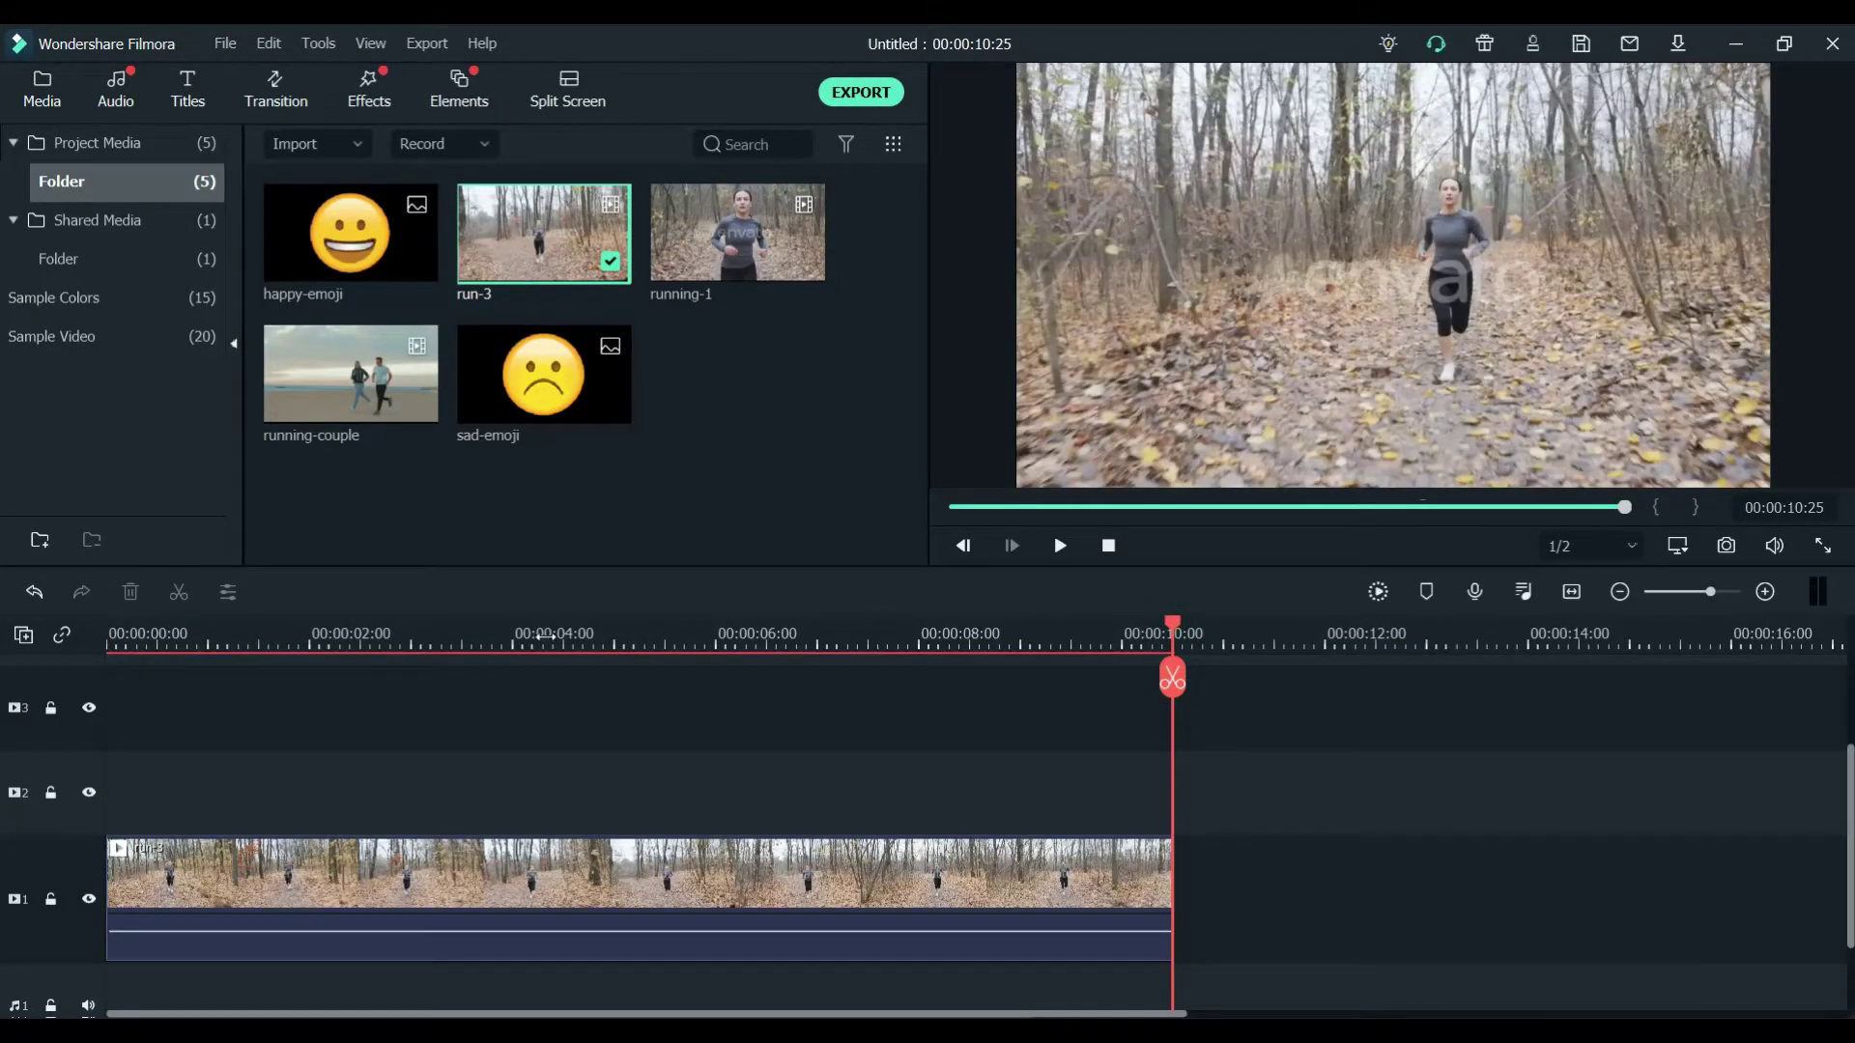
Step: Enable motion tracking on the run-3 clip with the playhead at 00:00:00:14
{"action": "left_click", "coordinate": [545, 638]}
{"action": "left_click", "coordinate": [136, 639]}
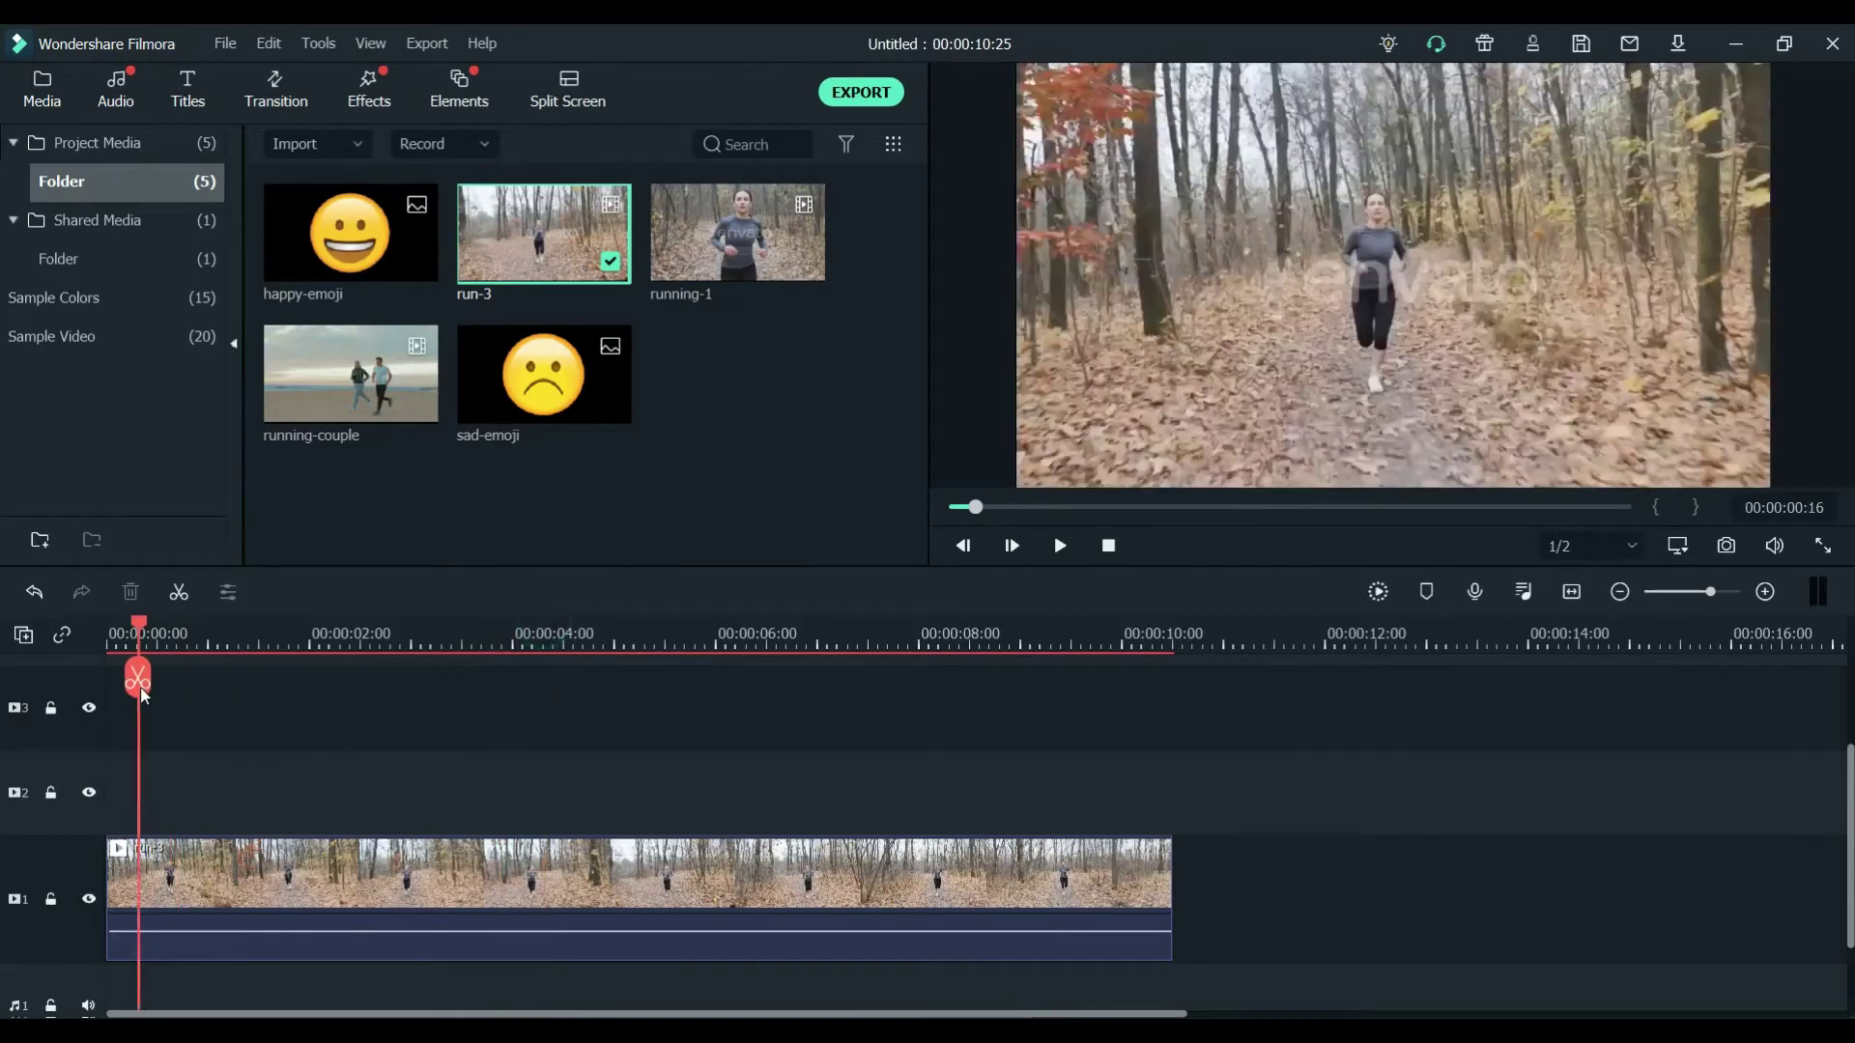
{"action": "left_click", "coordinate": [406, 903]}
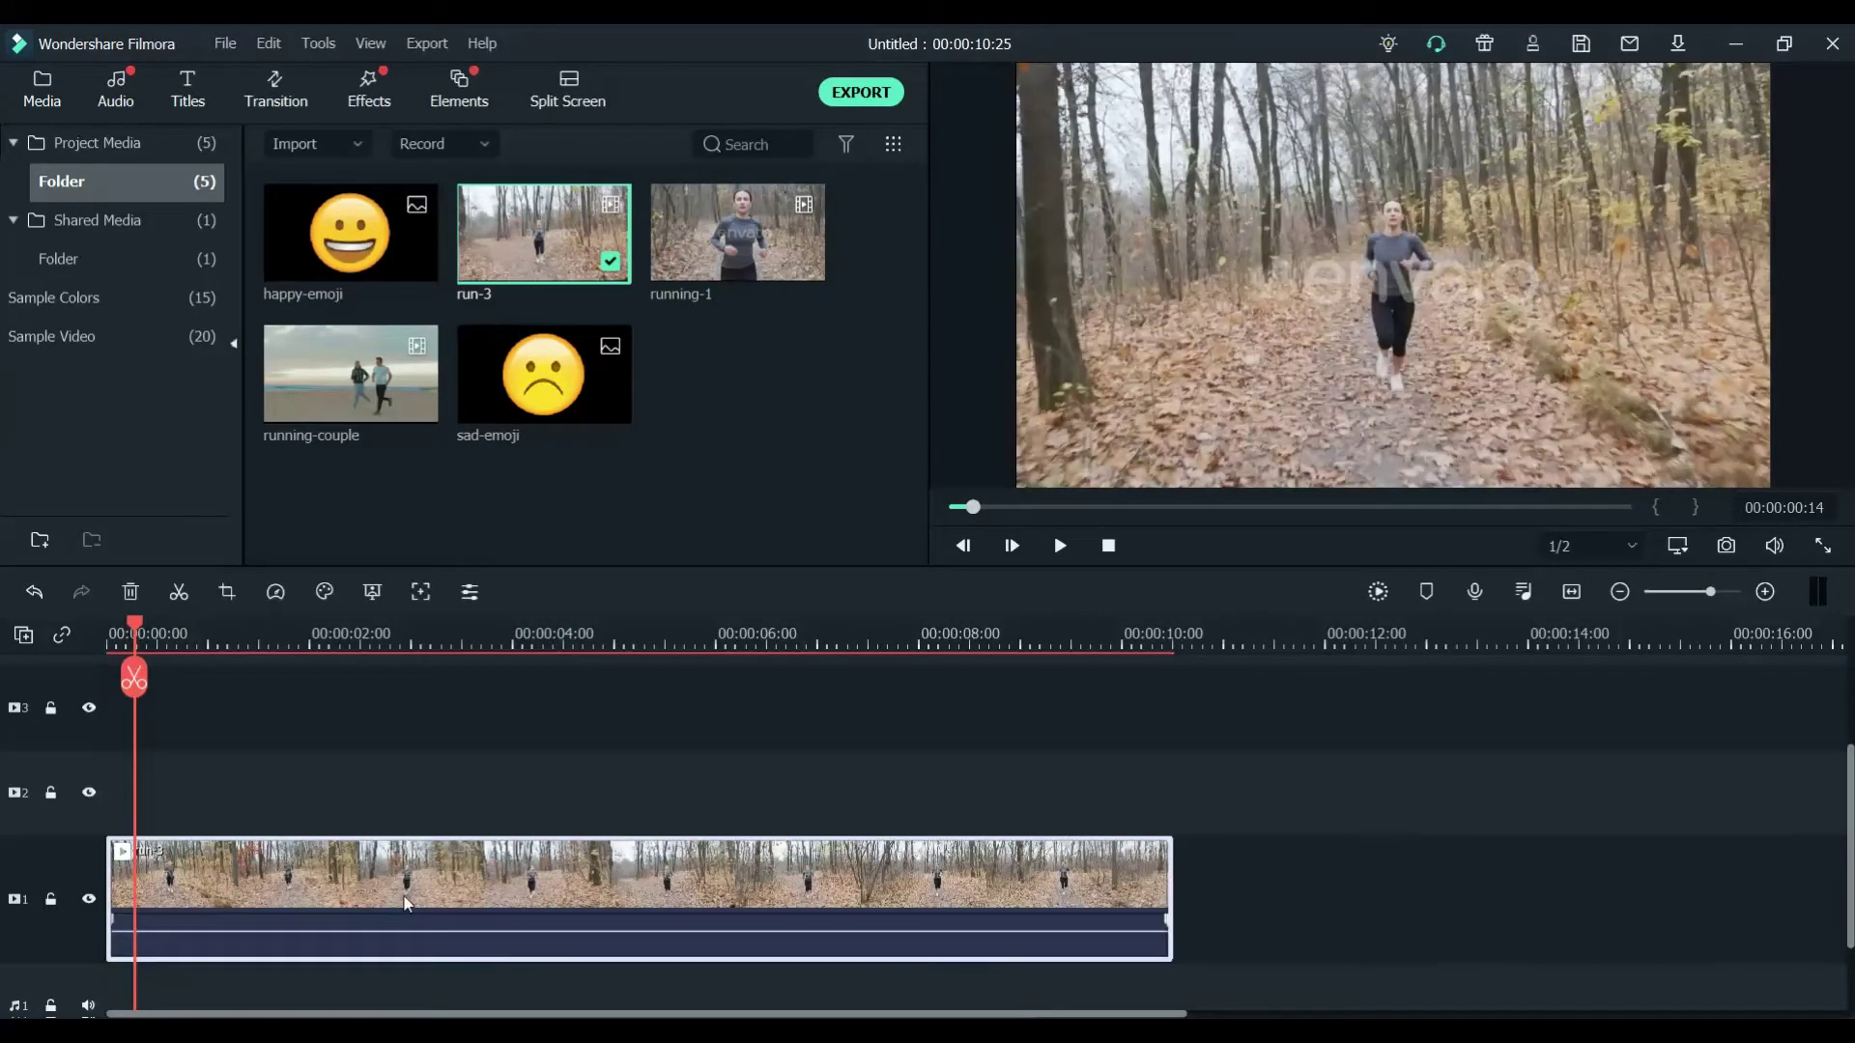
{"action": "left_click", "coordinate": [421, 592]}
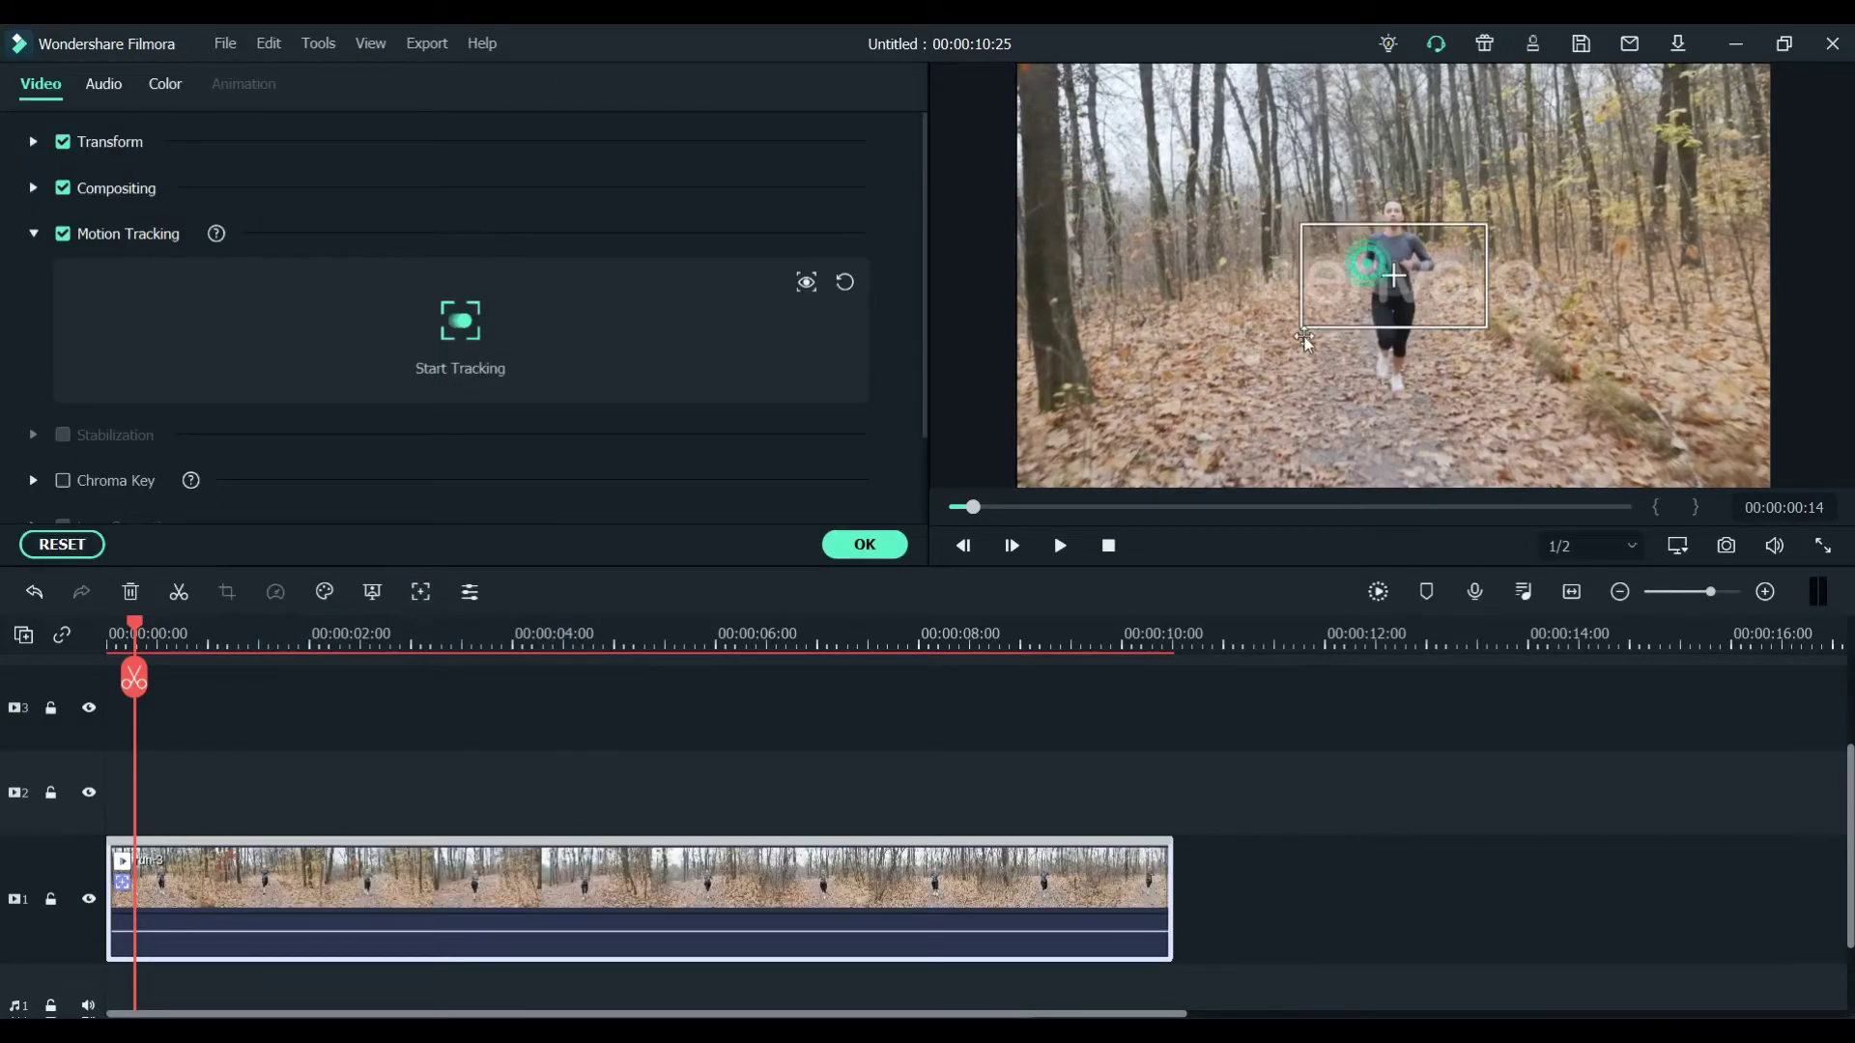
Step: Fit the tracking frame tightly around the runner's whole body and run motion tracking on the clip
{"action": "left_click_drag", "start_coordinate": [1487, 224], "coordinate": [1387, 161]}
{"action": "left_click_drag", "start_coordinate": [1396, 354], "coordinate": [1393, 384]}
{"action": "left_click_drag", "start_coordinate": [1379, 257], "coordinate": [1376, 281]}
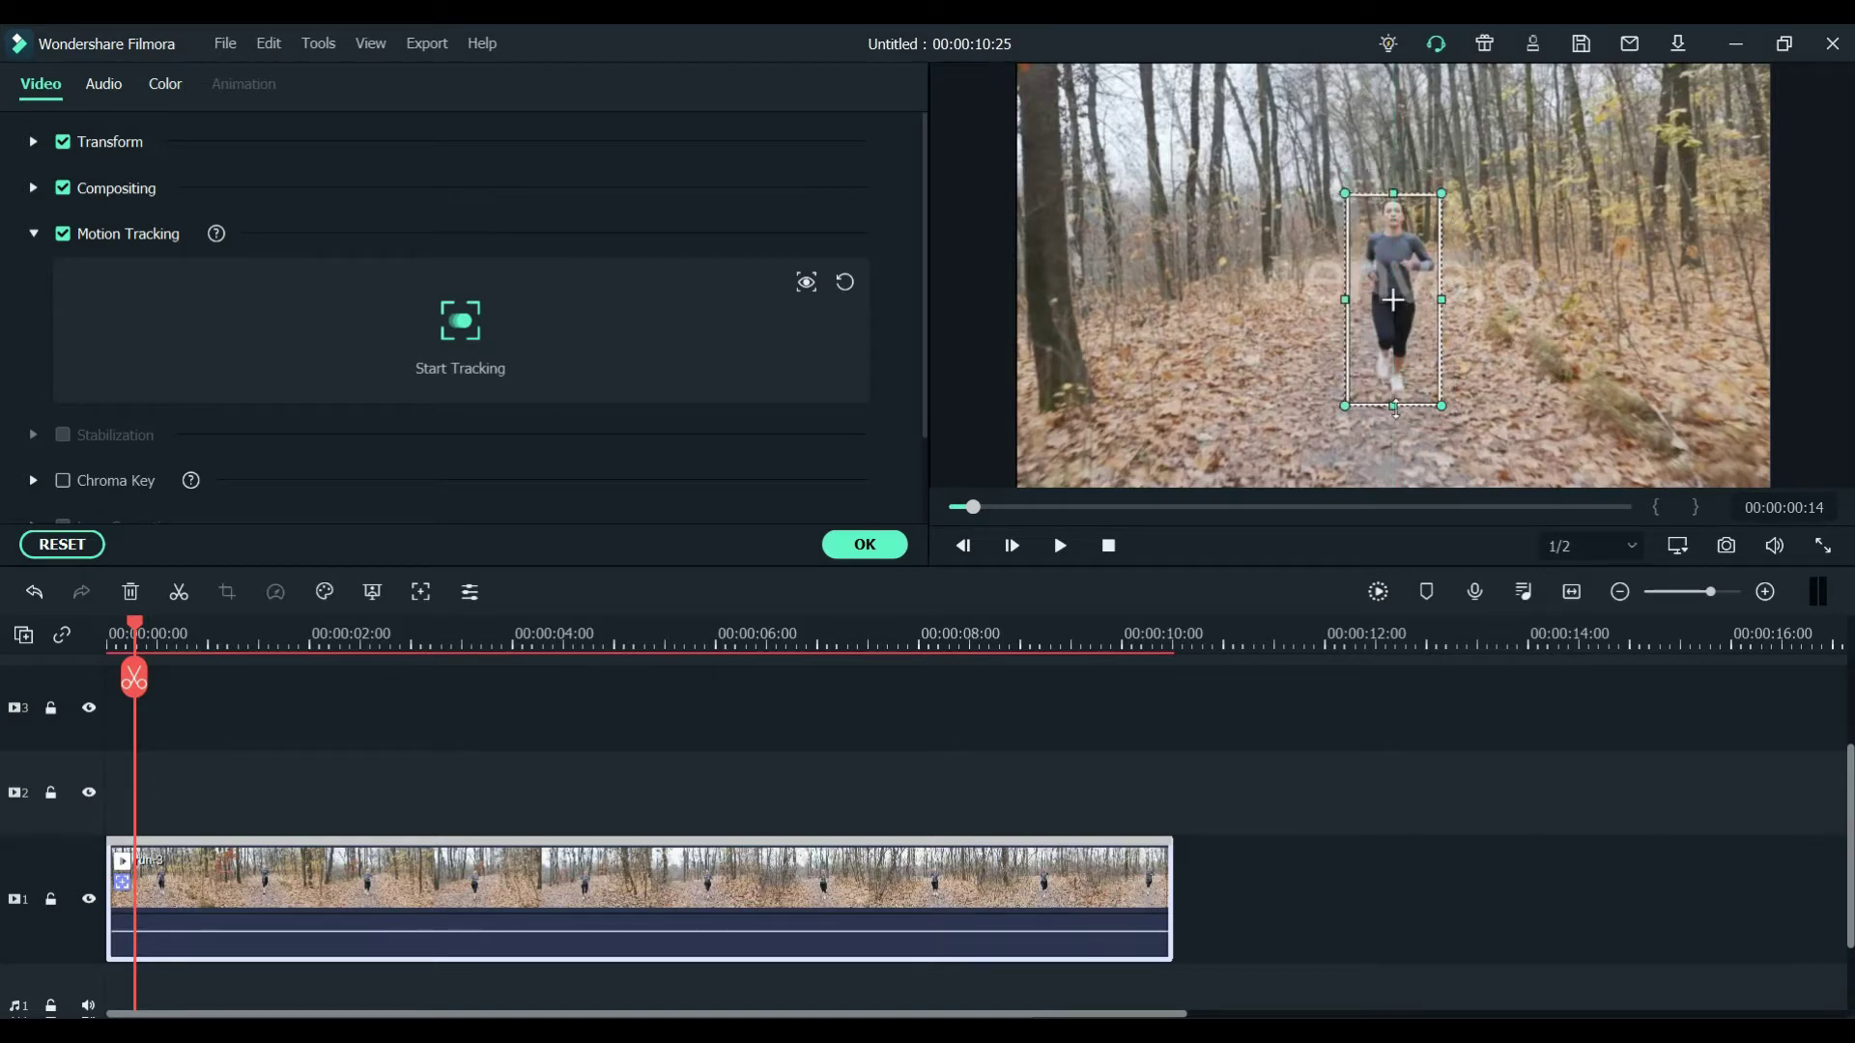
{"action": "left_click_drag", "start_coordinate": [1394, 407], "coordinate": [1394, 402]}
{"action": "left_click_drag", "start_coordinate": [1352, 303], "coordinate": [1377, 308]}
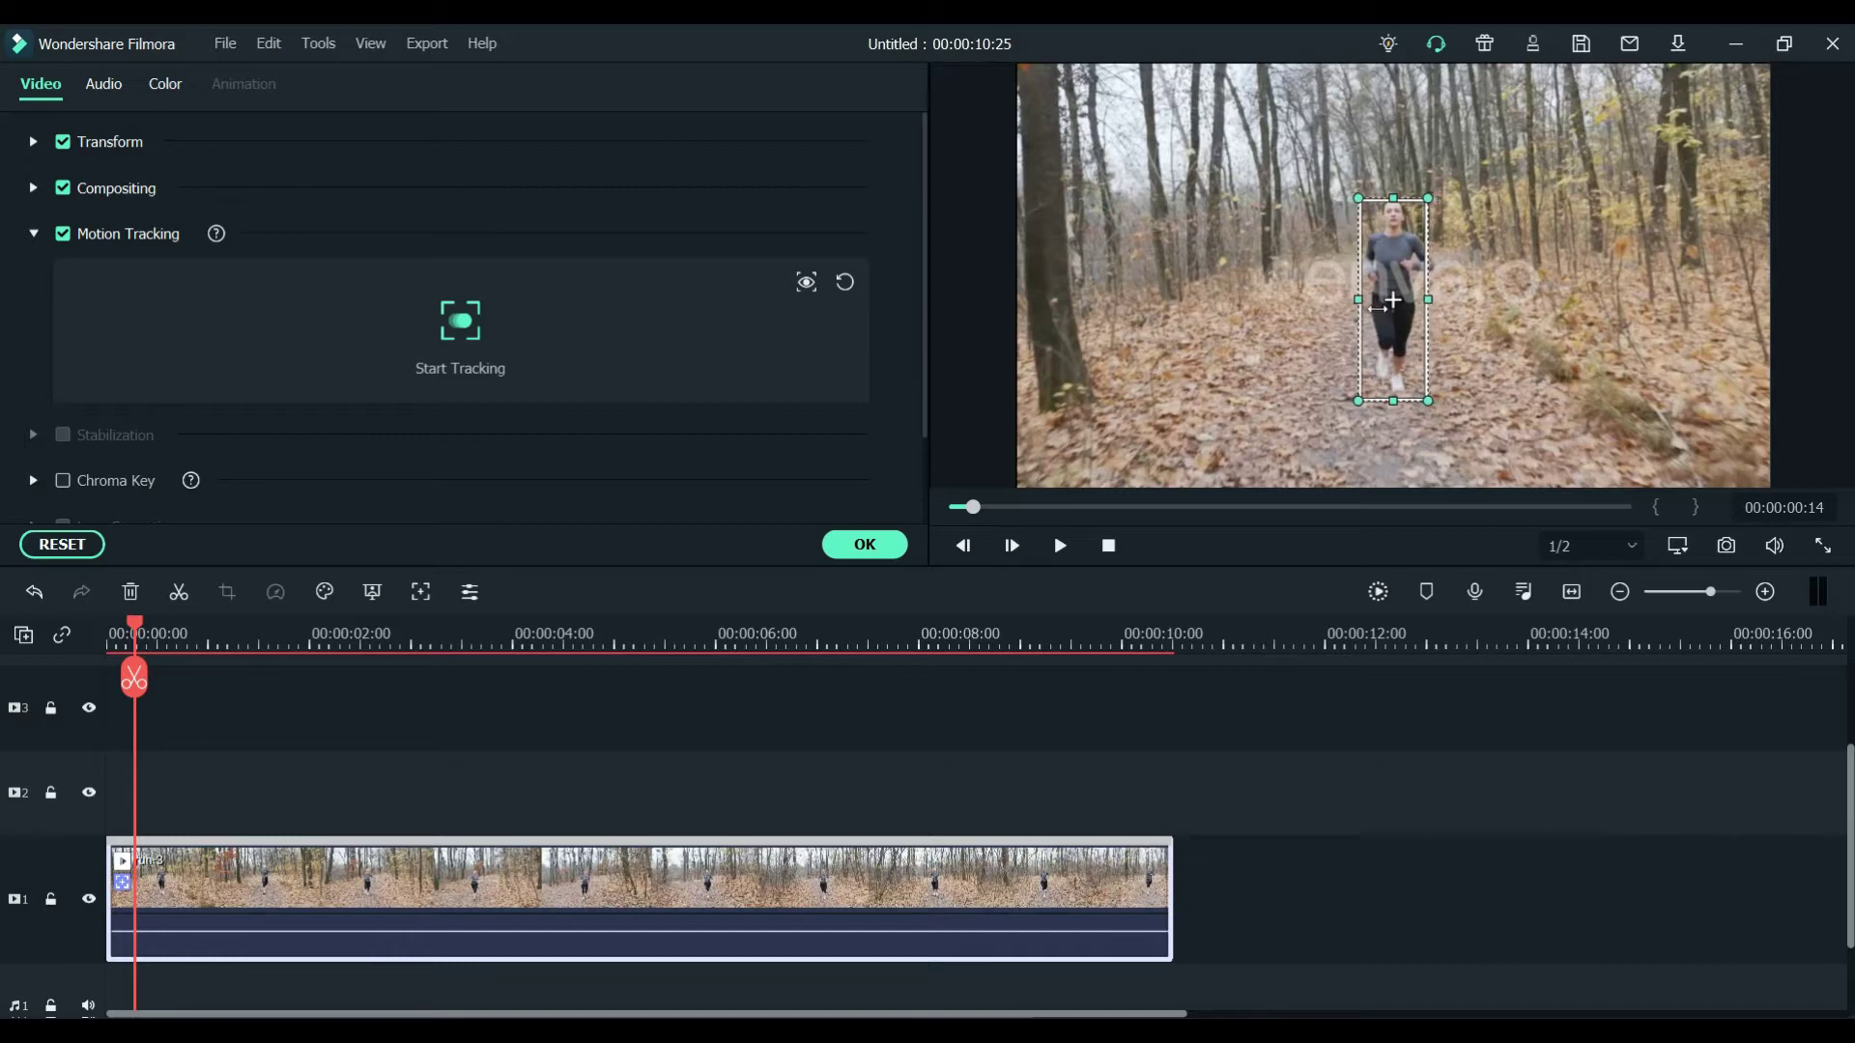
{"action": "left_click", "coordinate": [459, 335]}
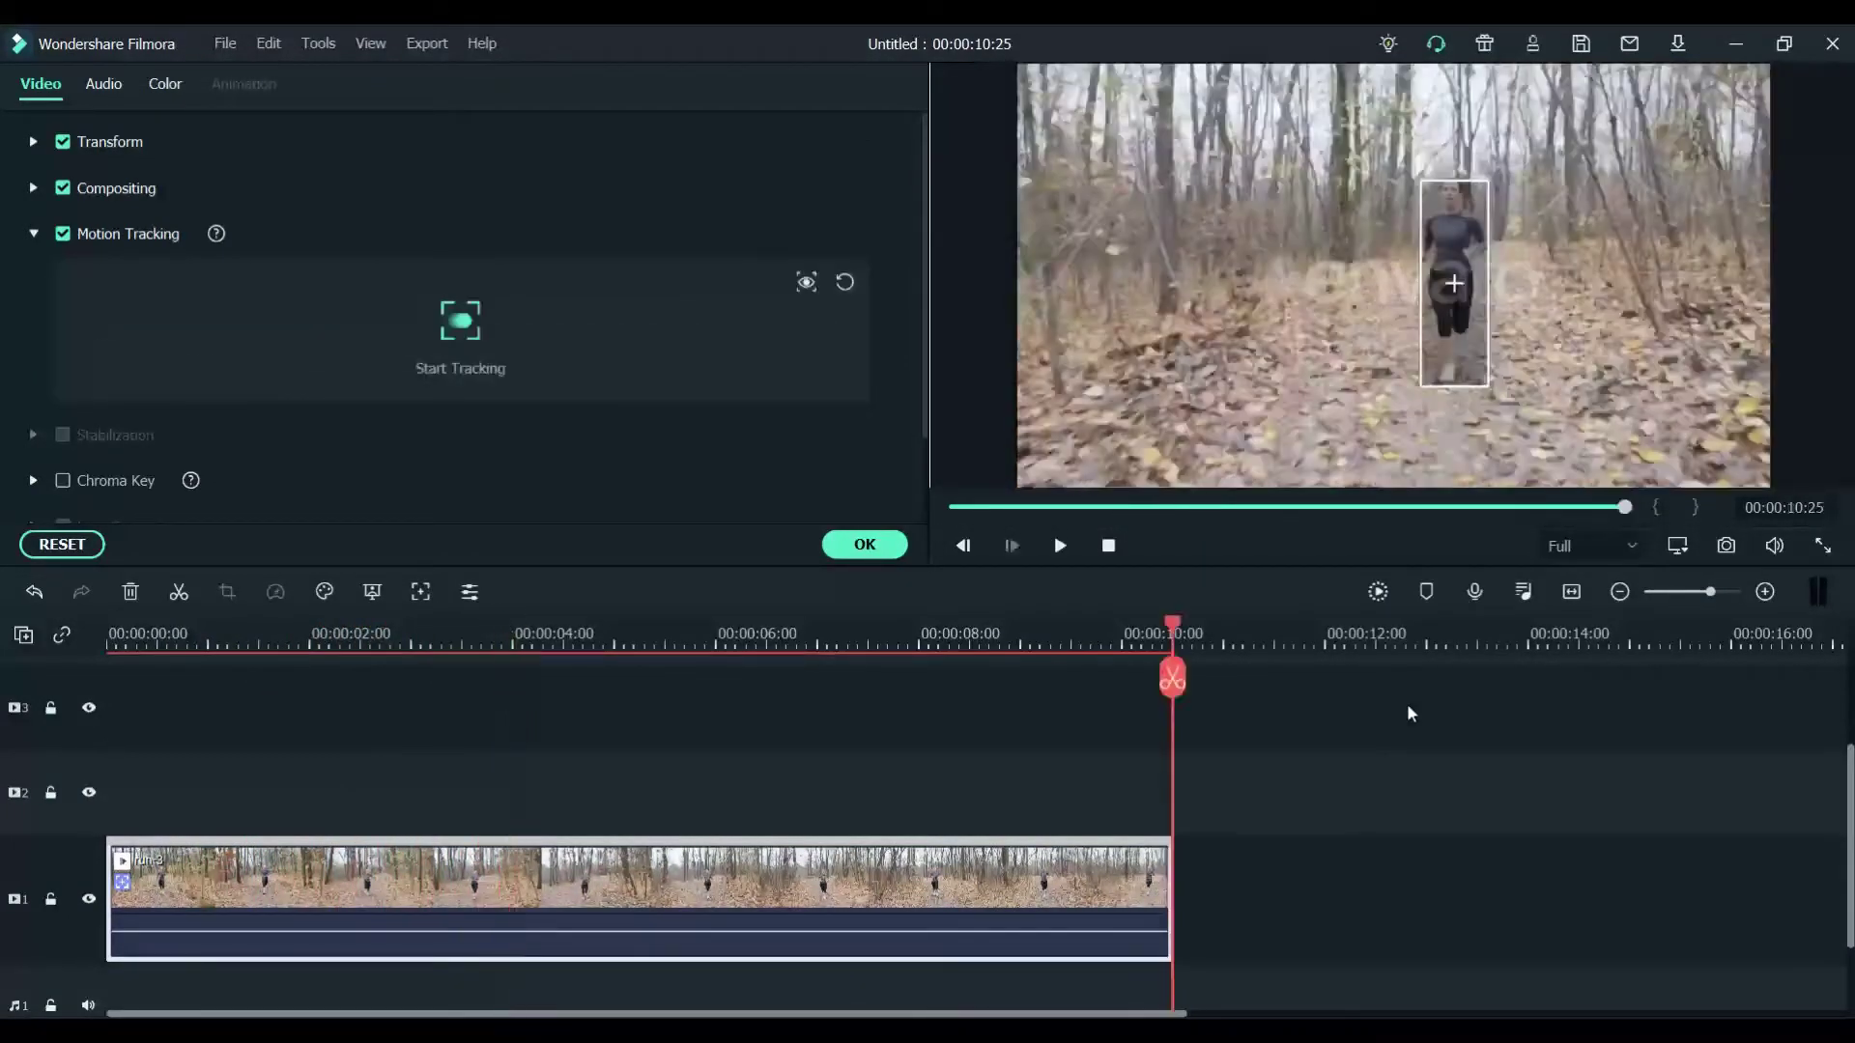
{"action": "left_click", "coordinate": [860, 545]}
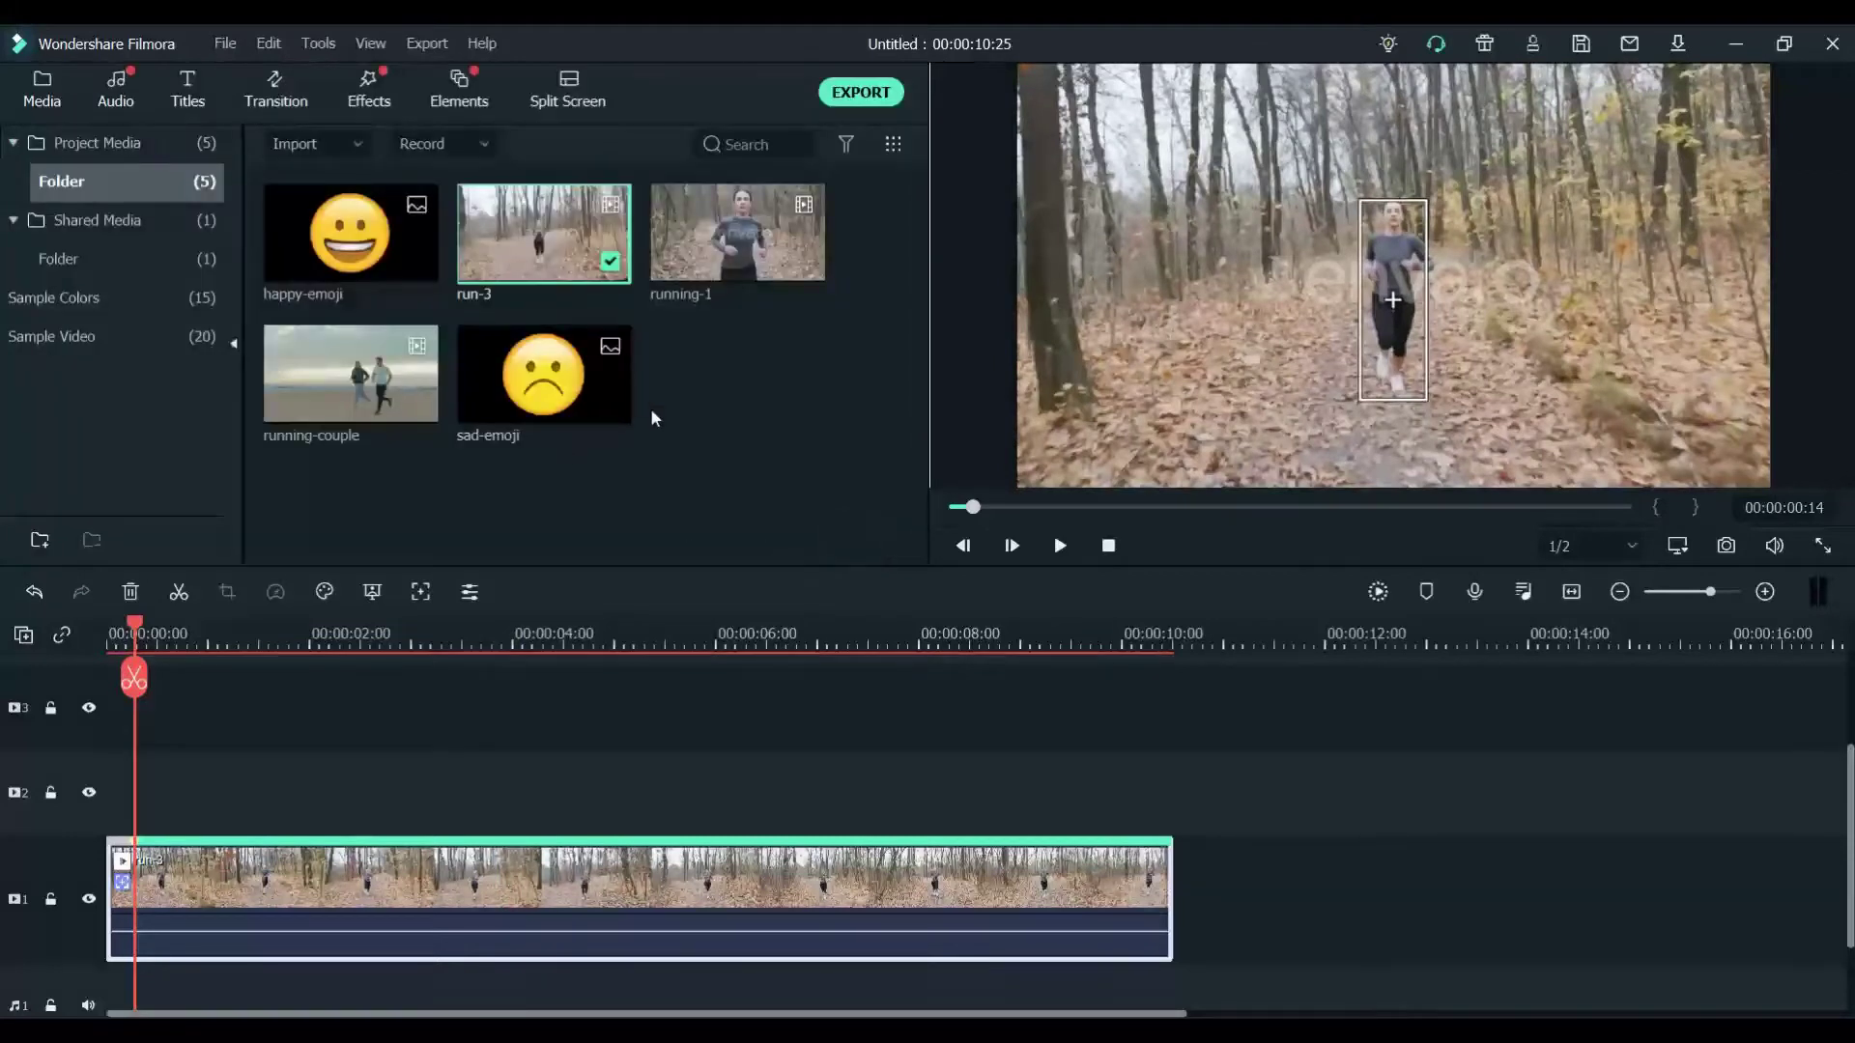
Step: Add the Neon Wings element from the favorites to the start of video track 2
{"action": "left_click", "coordinate": [461, 99]}
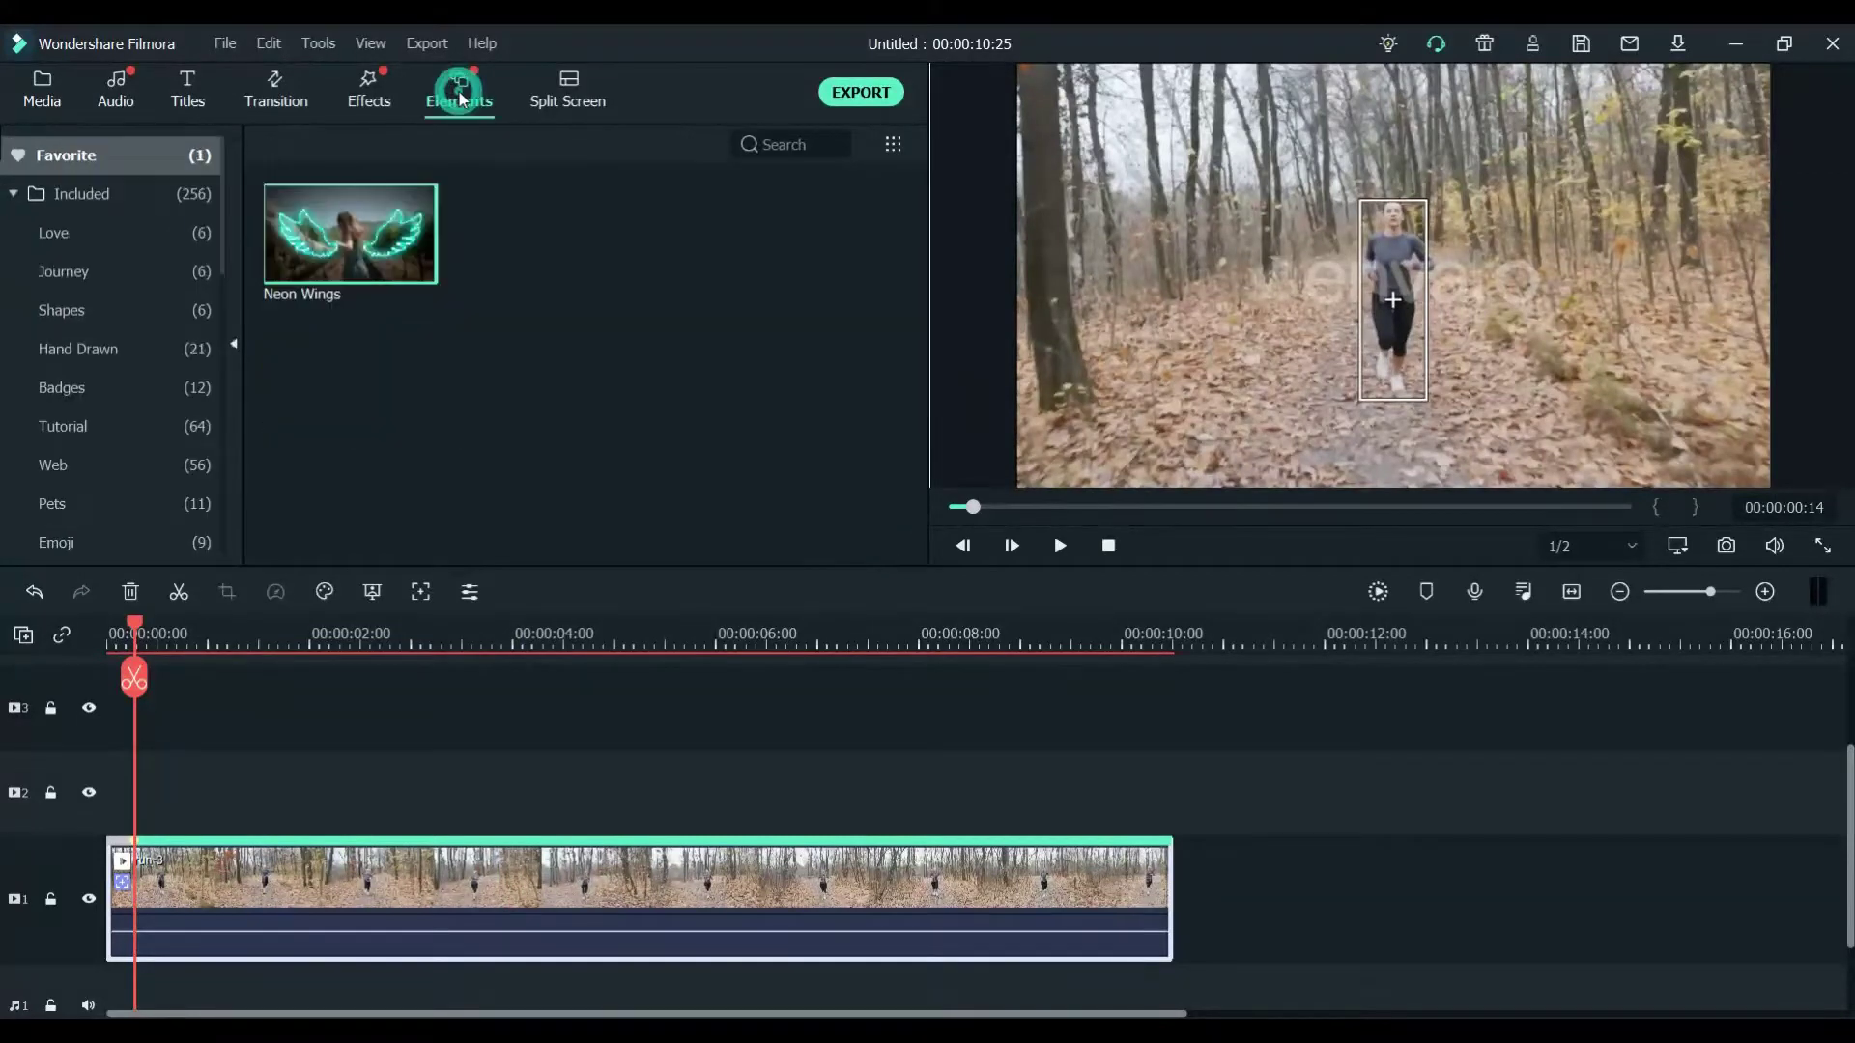
{"action": "left_click", "coordinate": [360, 236]}
{"action": "left_click_drag", "start_coordinate": [359, 237], "coordinate": [109, 779]}
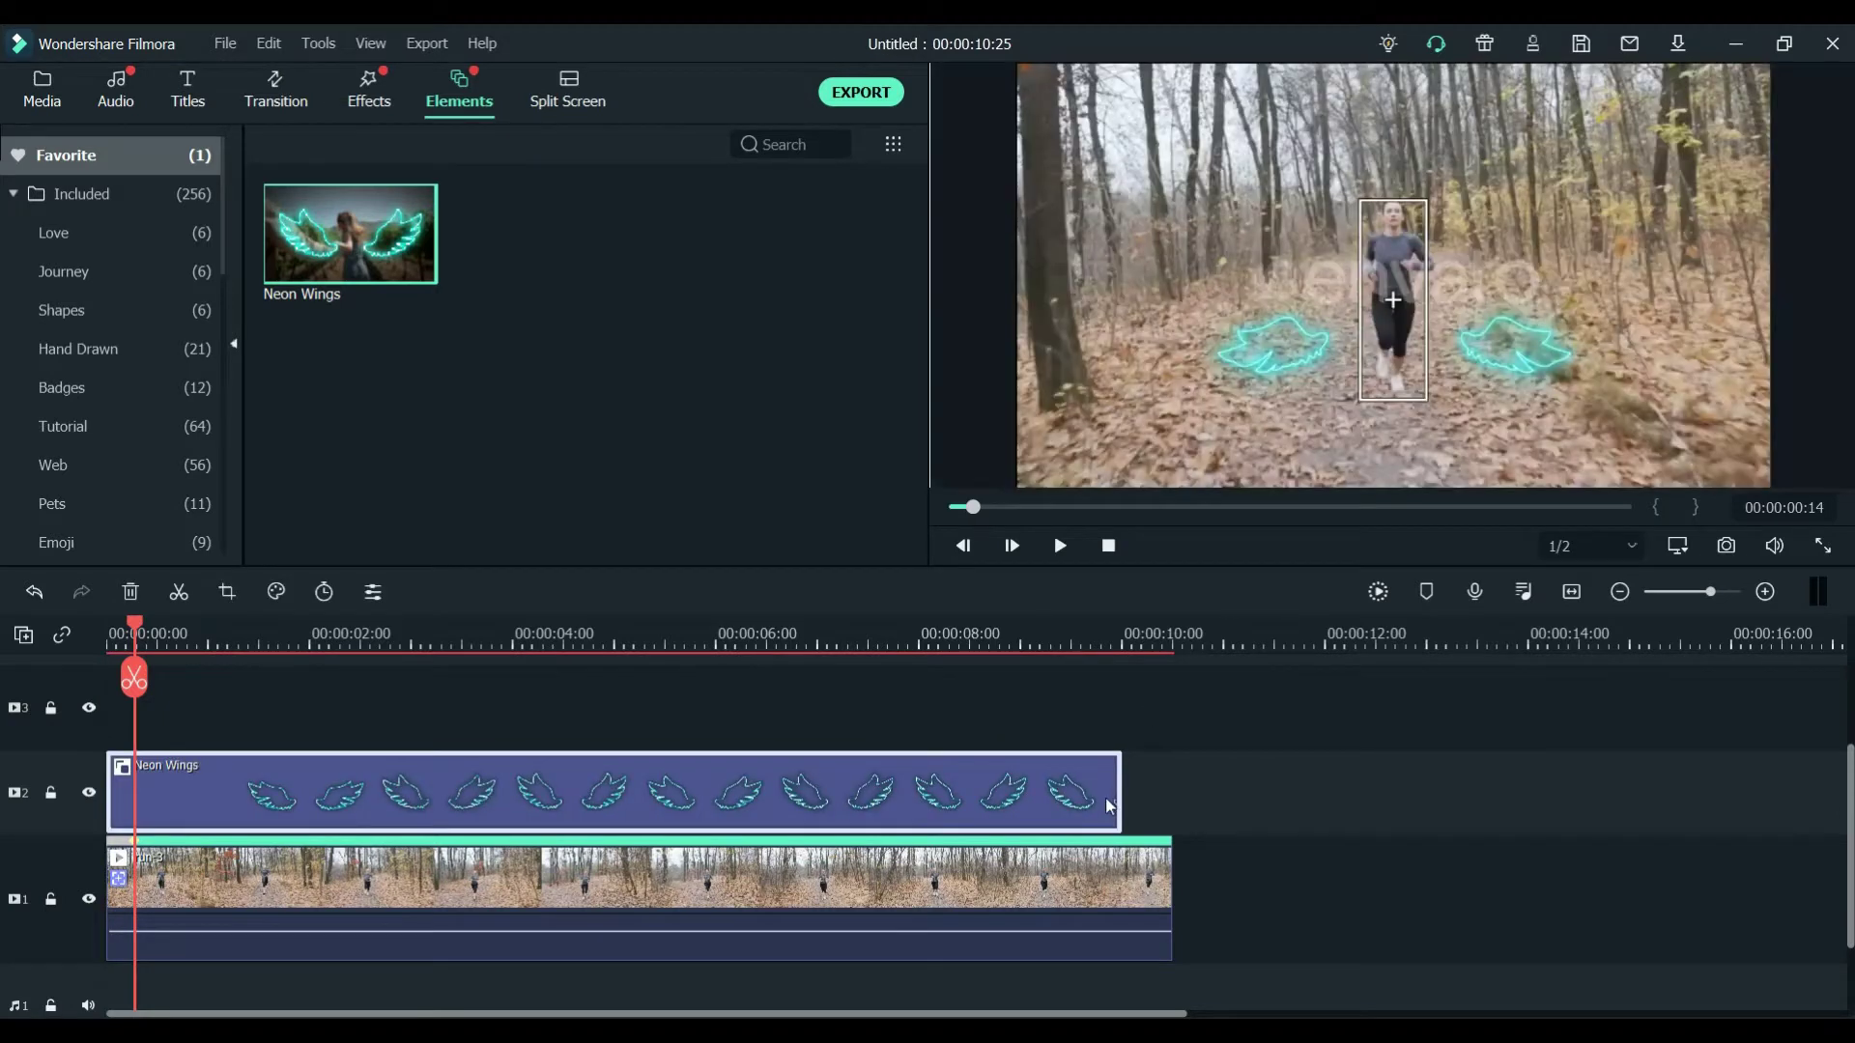
Step: Trim the end of the run-3 clip at 00:00:10:01 so it matches the Neon Wings clip's length
{"action": "left_click_drag", "start_coordinate": [134, 676], "coordinate": [1125, 676]}
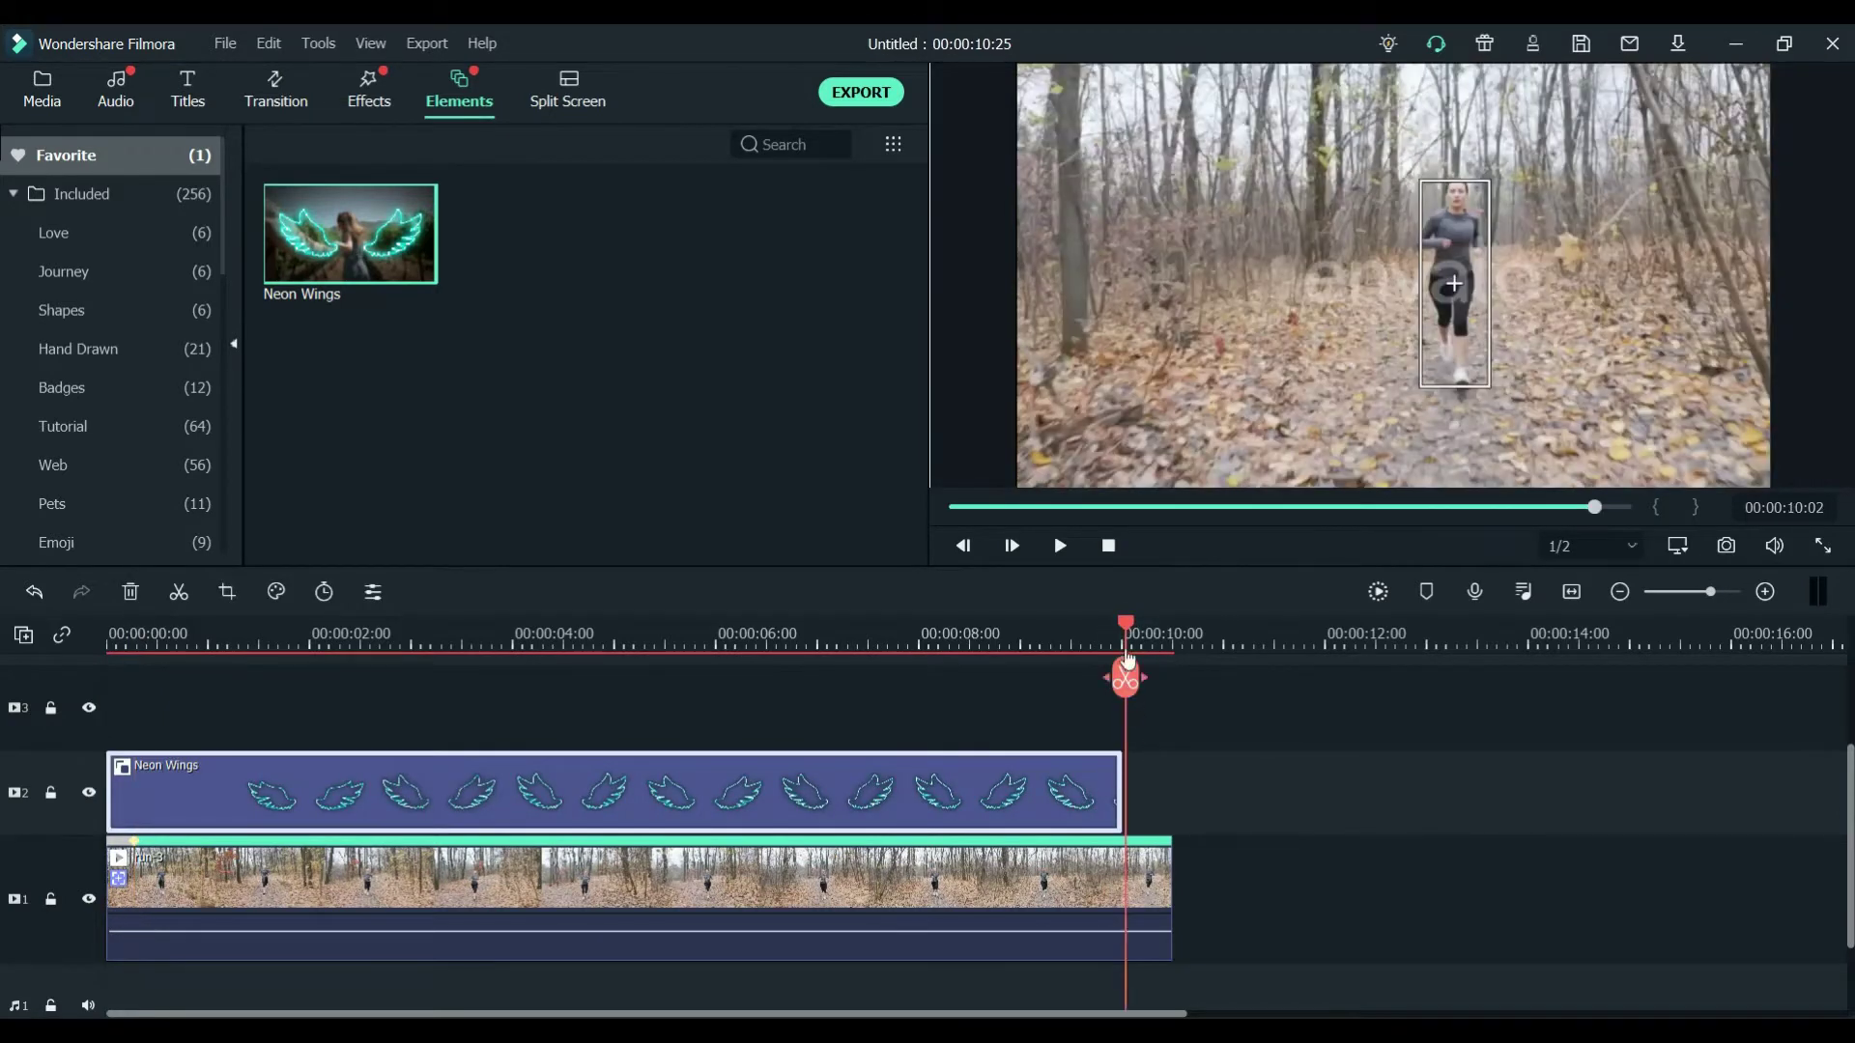
{"action": "left_click", "coordinate": [1127, 633]}
{"action": "left_click", "coordinate": [1135, 870]}
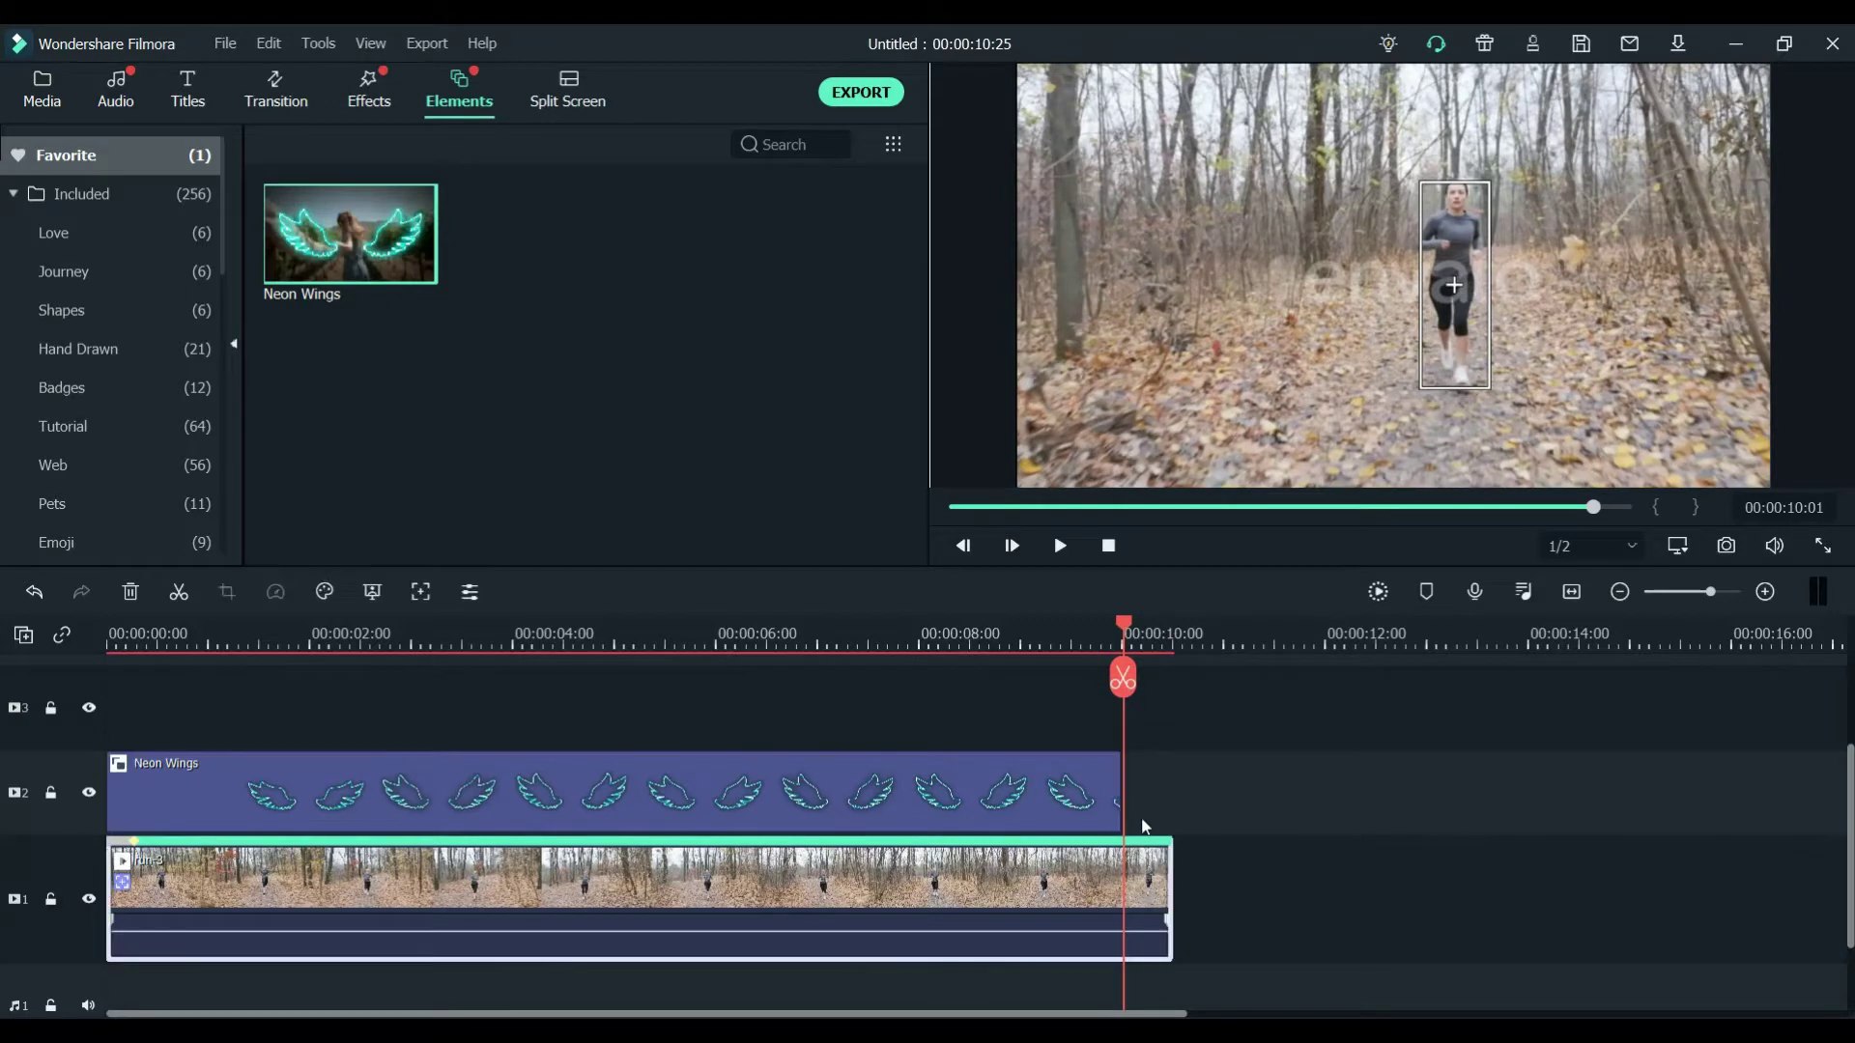
{"action": "left_click", "coordinate": [1123, 680]}
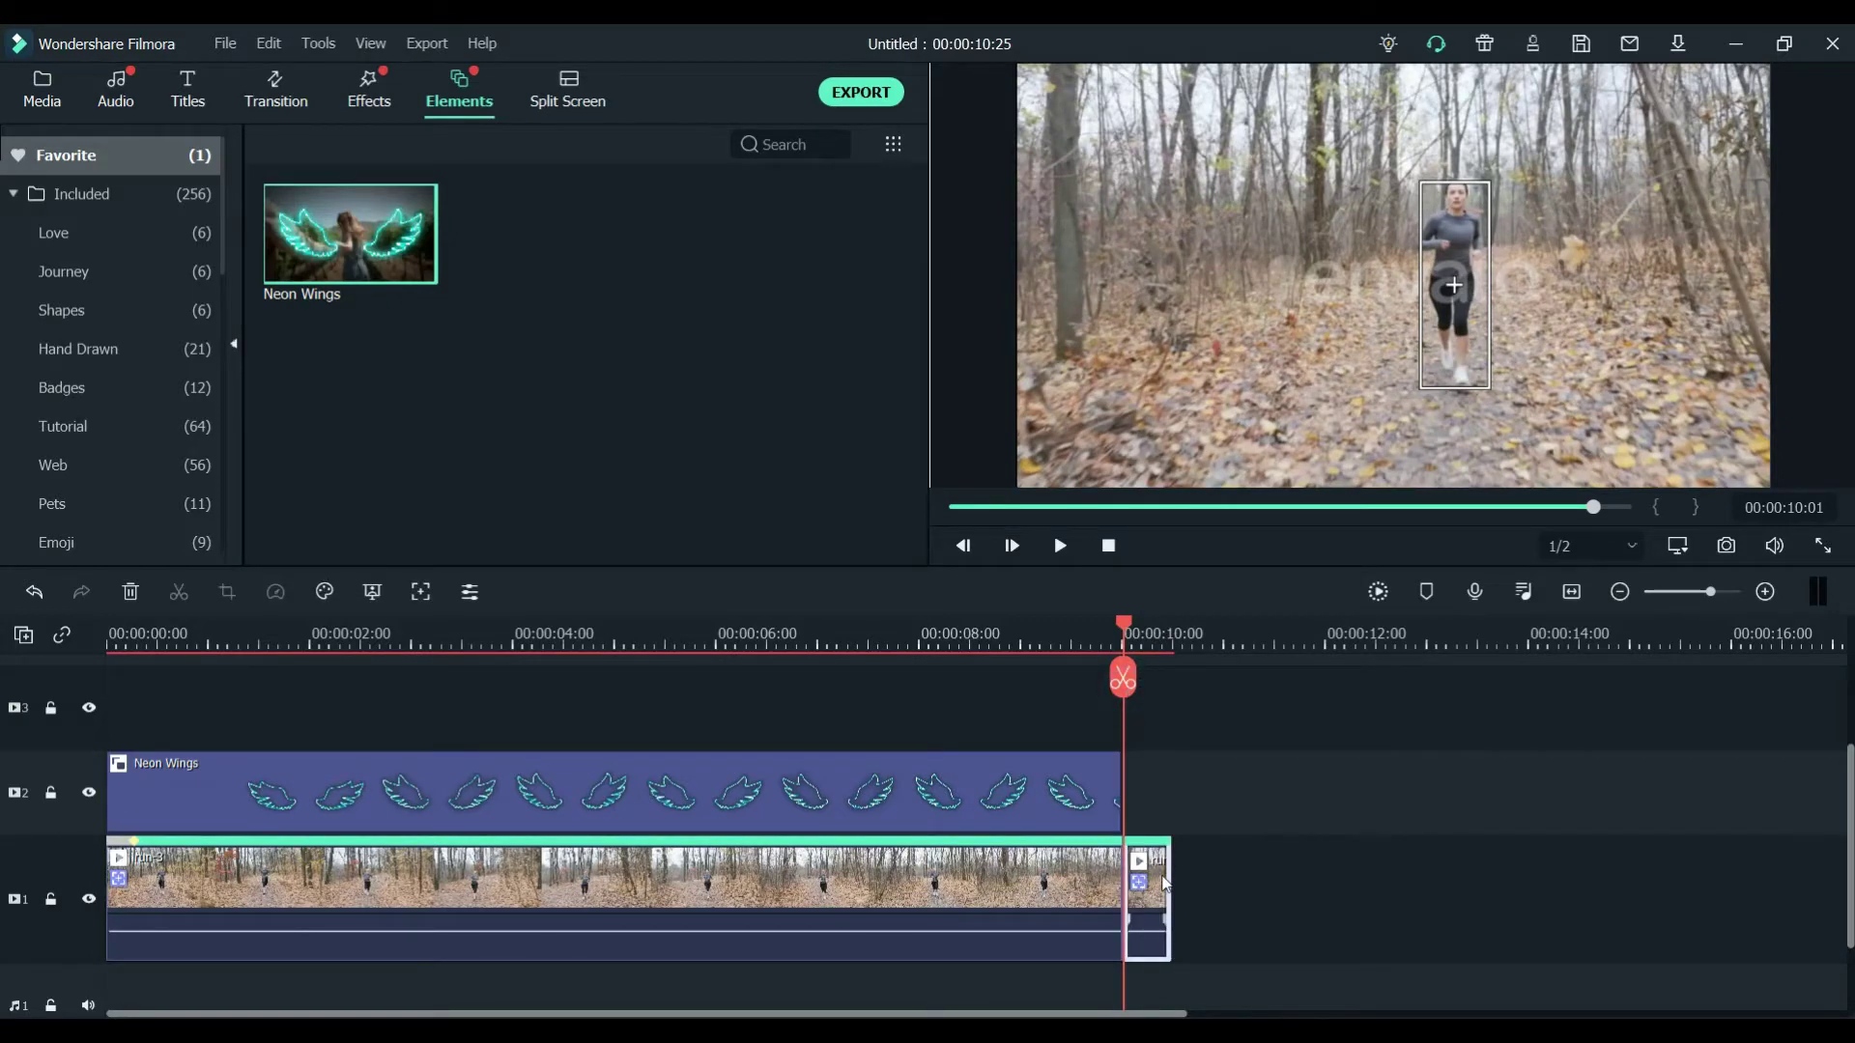
{"action": "key", "text": "Delete"}
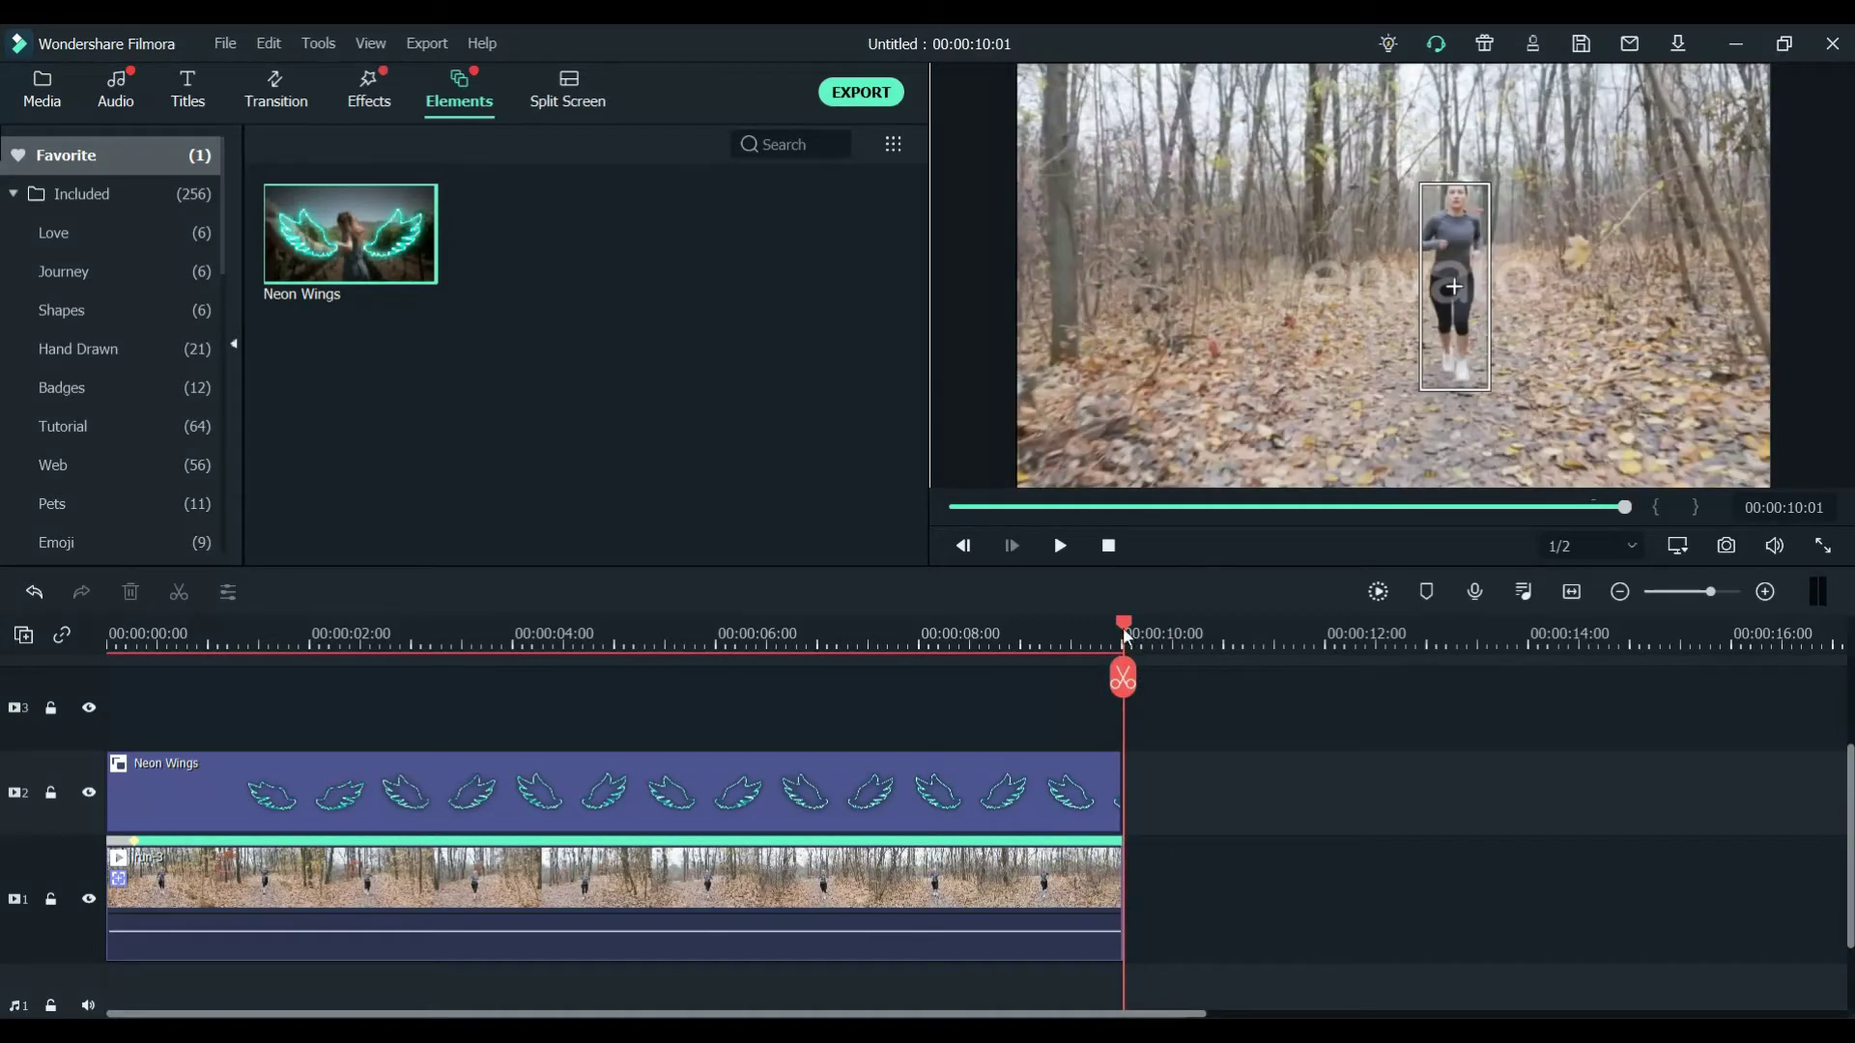
Step: At 00:00:00:27, shrink the Neon Wings element and position it behind the runner's shoulders
{"action": "left_click_drag", "start_coordinate": [1126, 635], "coordinate": [212, 801]}
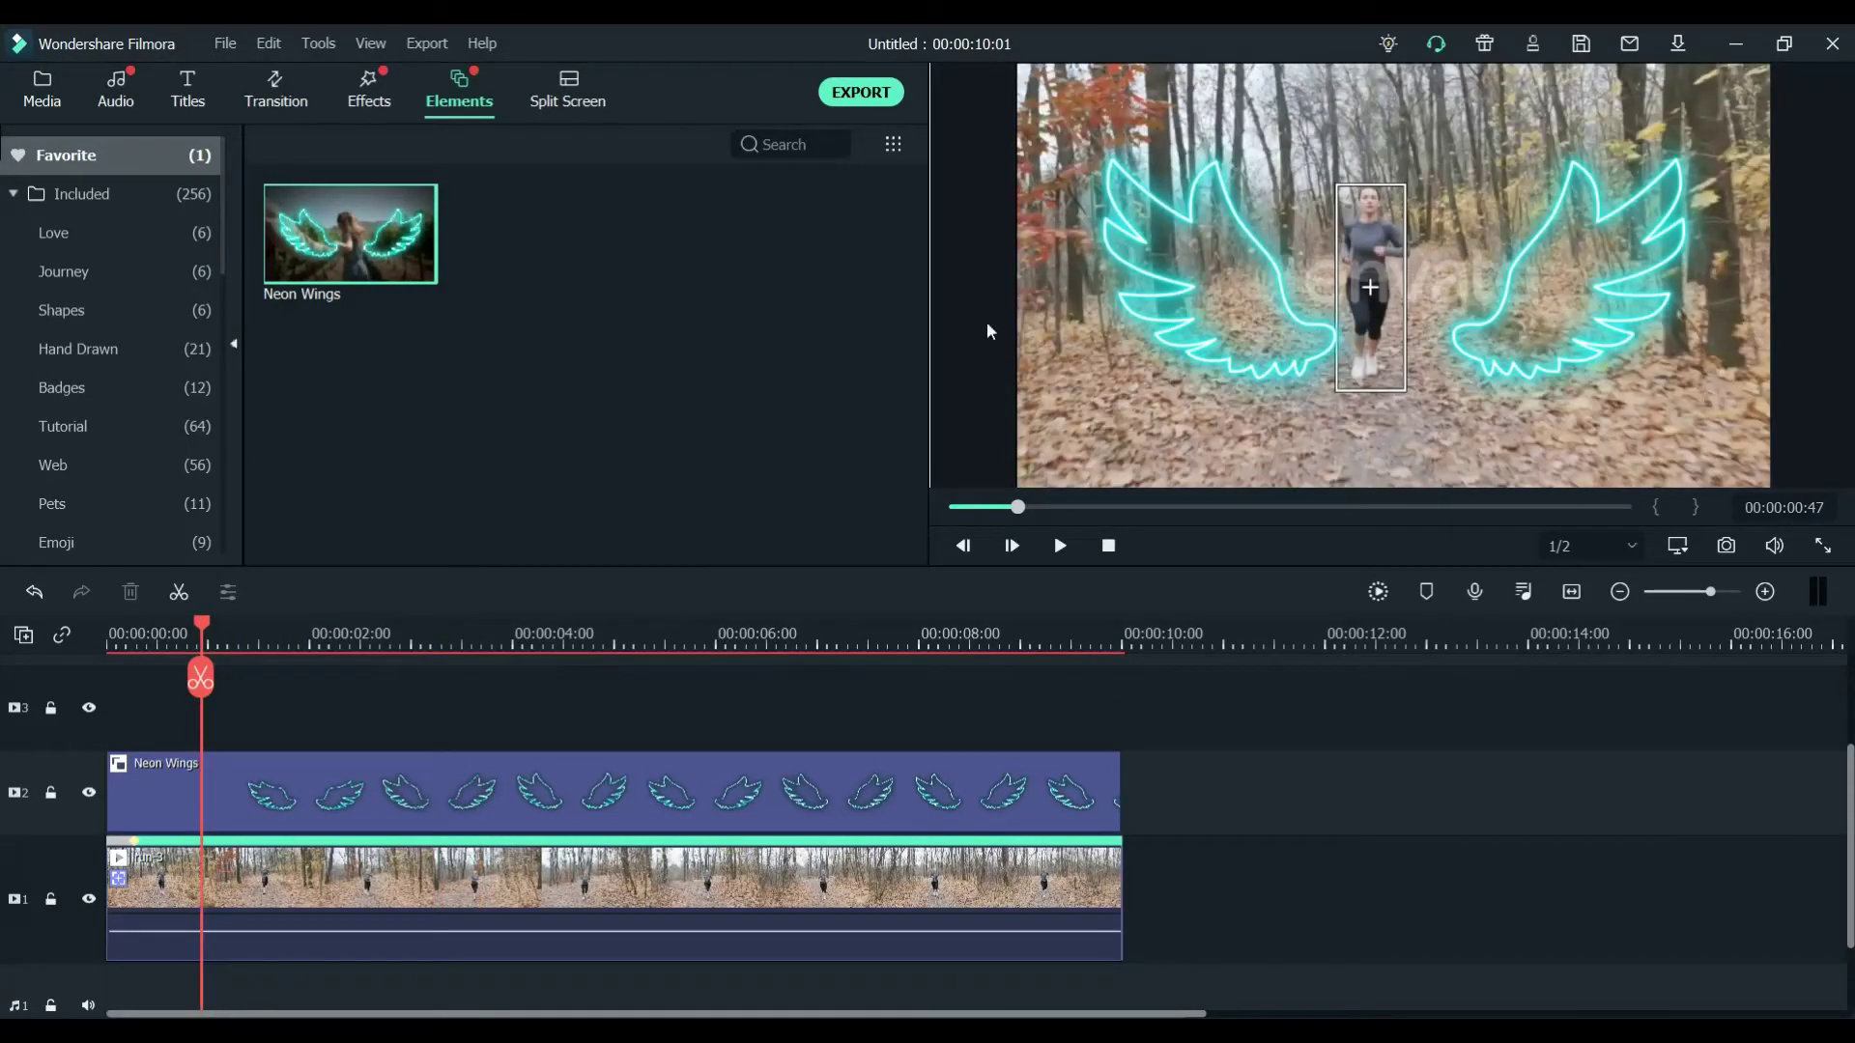
{"action": "left_click_drag", "start_coordinate": [211, 641], "coordinate": [162, 640]}
{"action": "left_click", "coordinate": [1529, 283]}
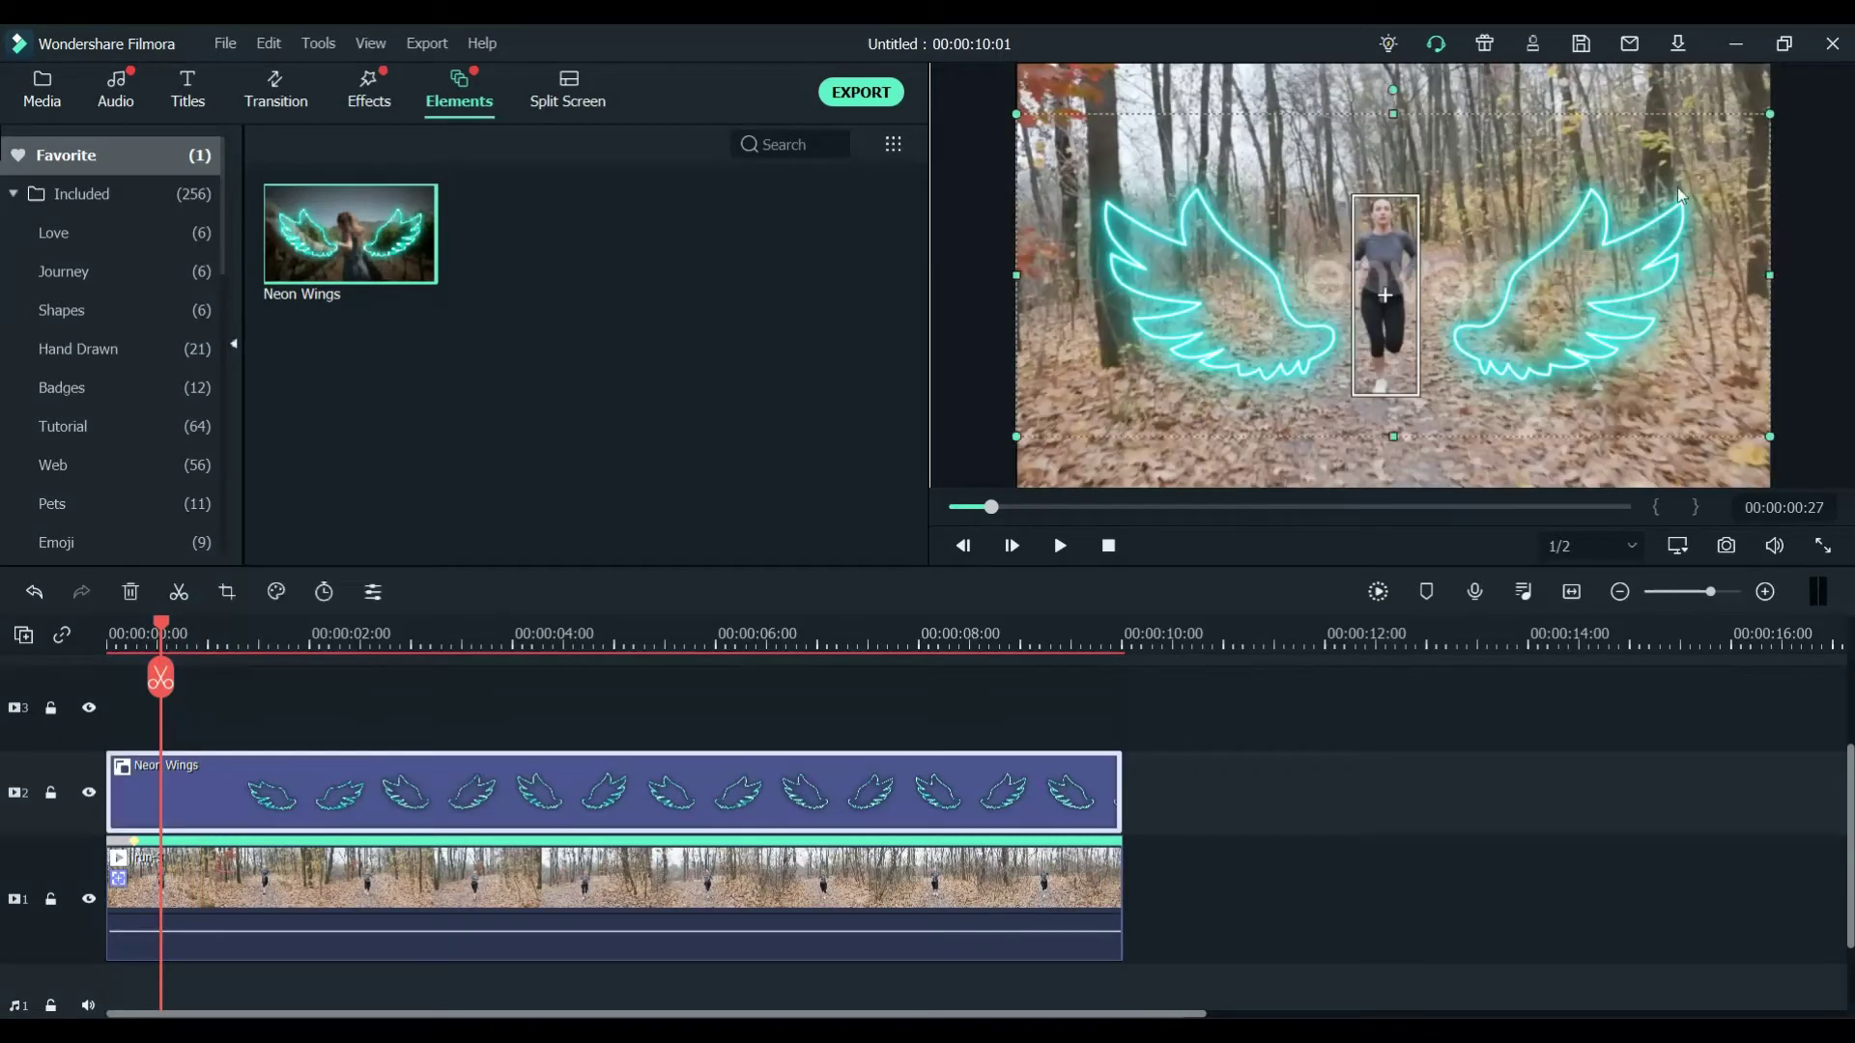
{"action": "left_click_drag", "start_coordinate": [1730, 137], "coordinate": [1407, 235]}
{"action": "left_click_drag", "start_coordinate": [1513, 166], "coordinate": [1522, 162]}
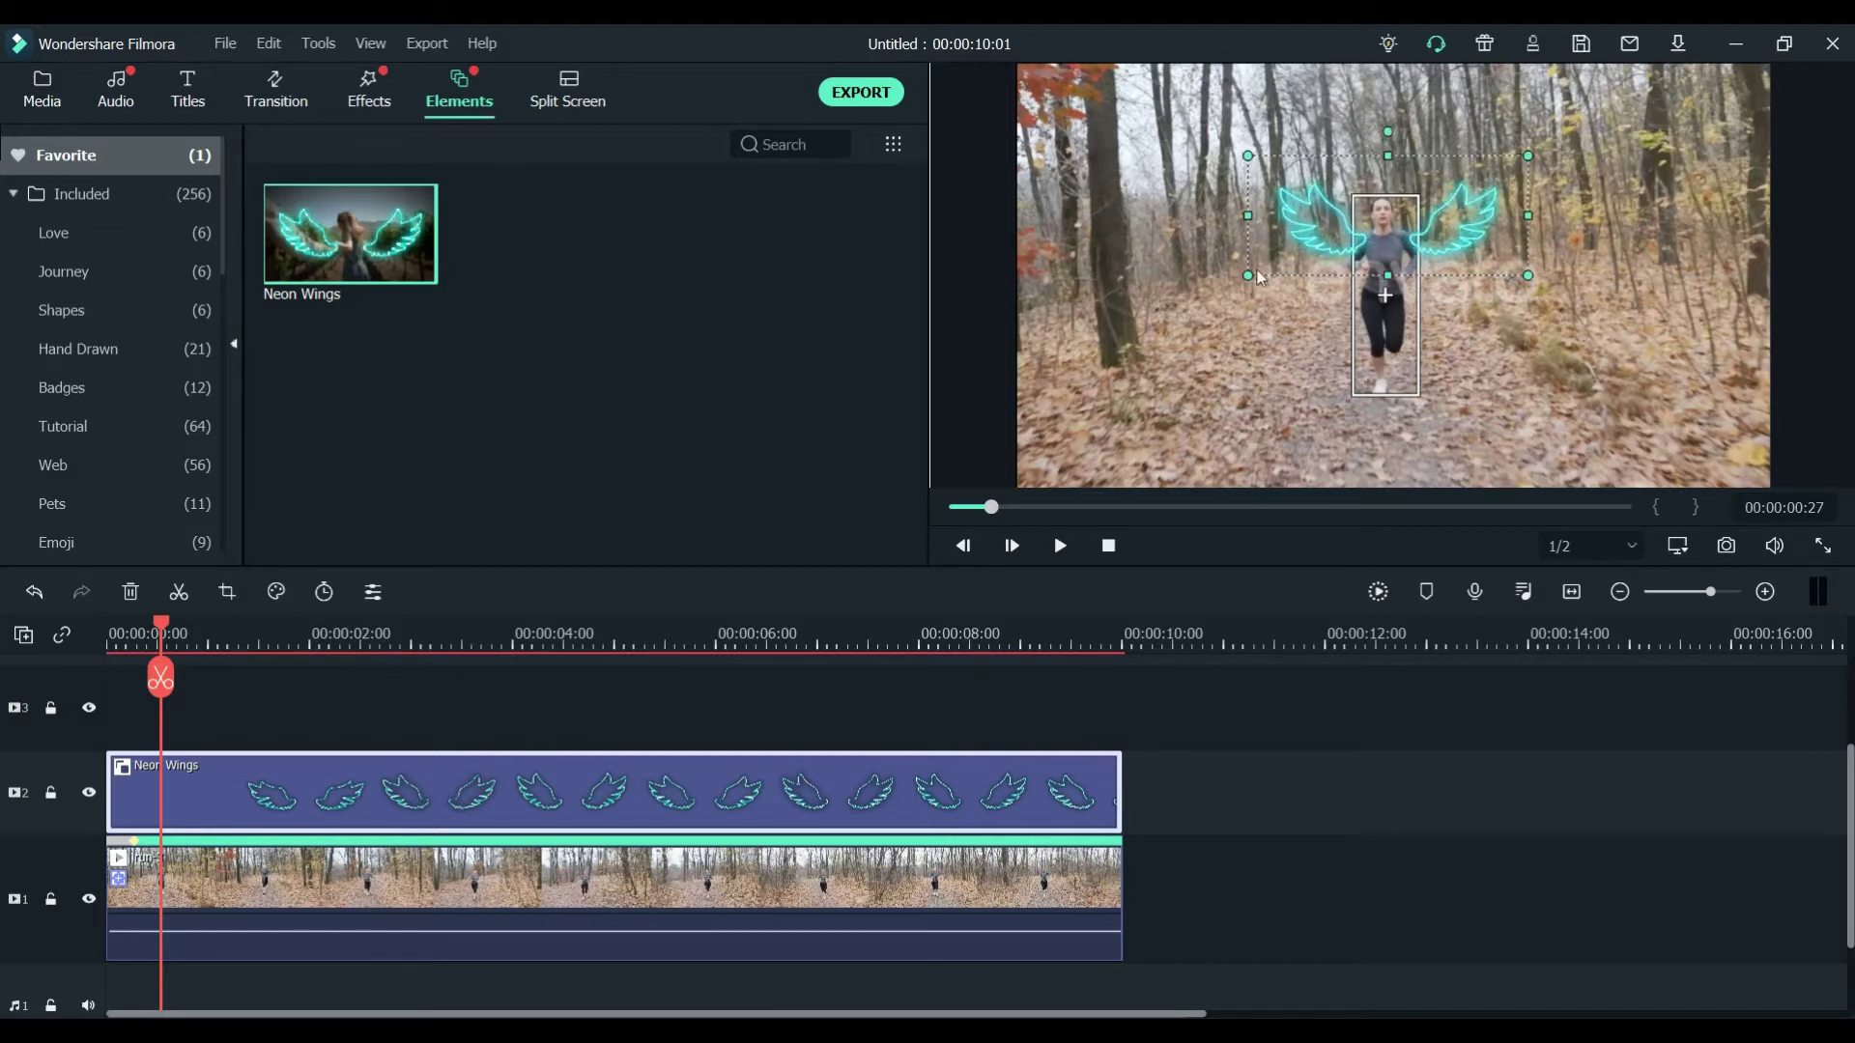
{"action": "left_click_drag", "start_coordinate": [1250, 274], "coordinate": [1224, 286]}
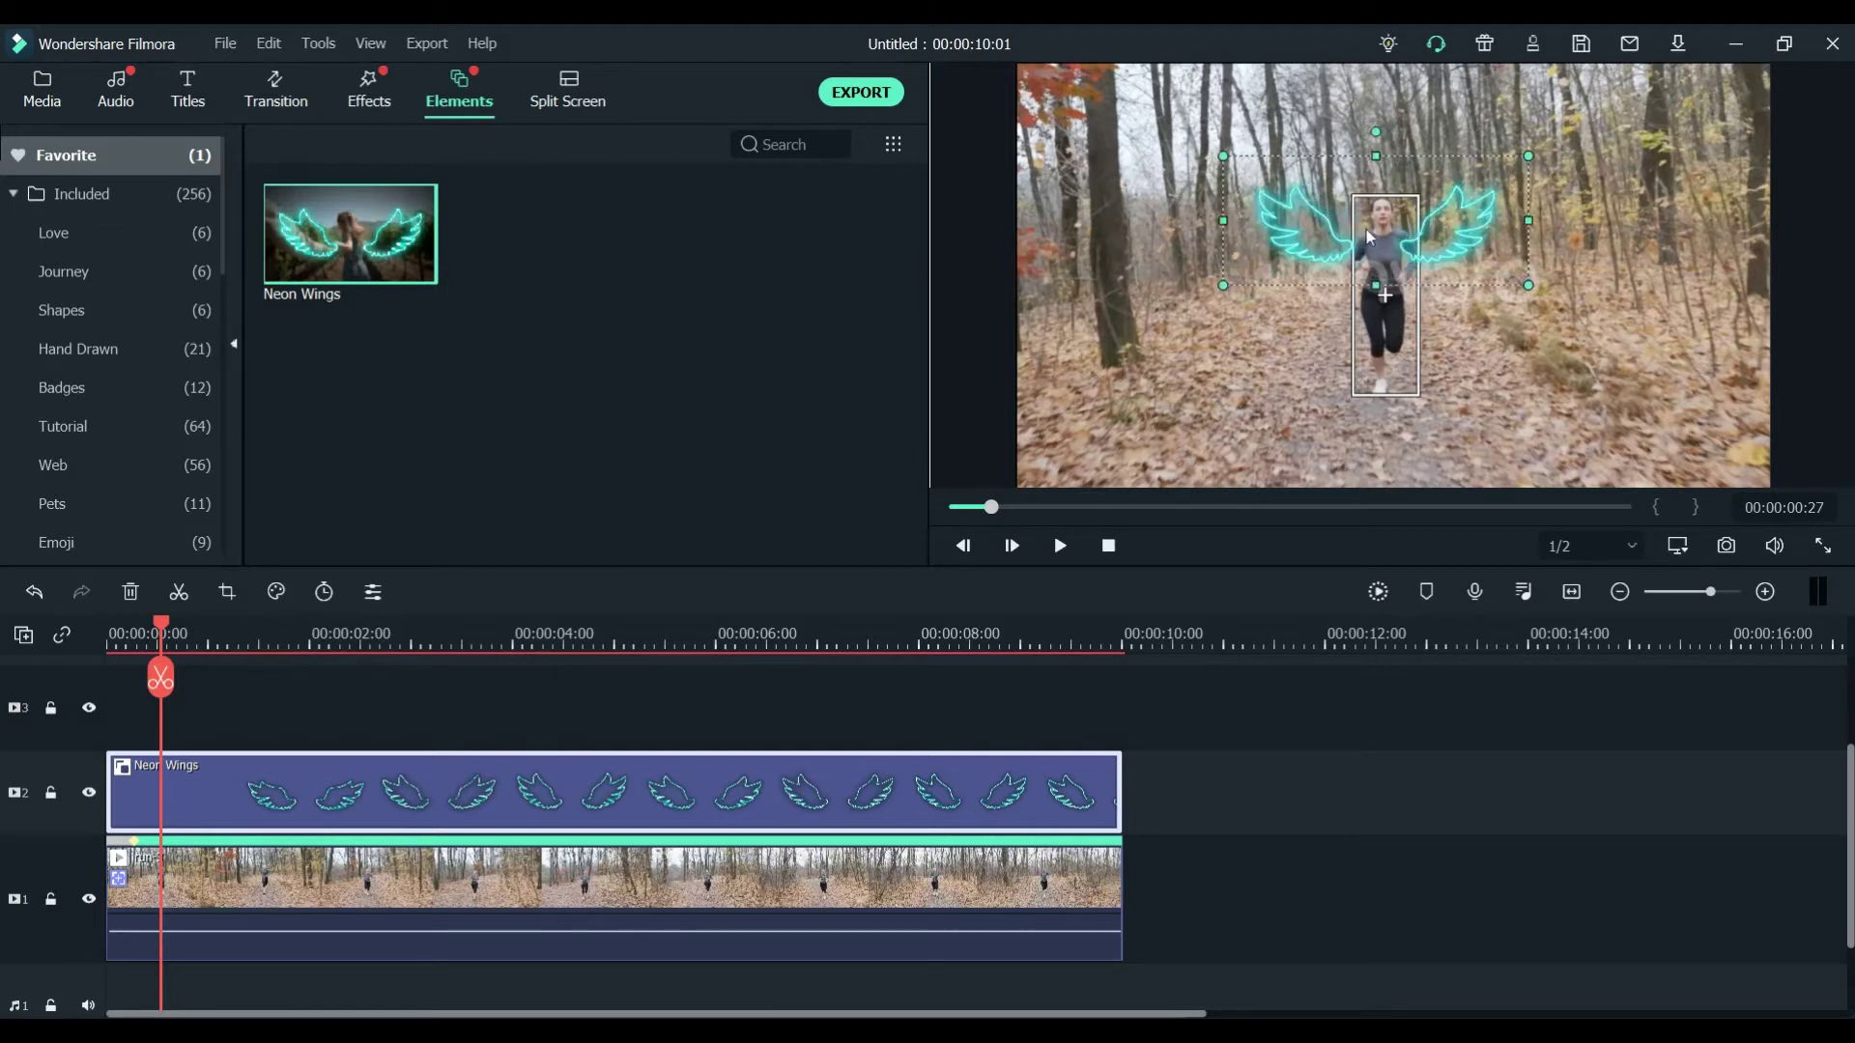
{"action": "left_click_drag", "start_coordinate": [1455, 206], "coordinate": [1457, 190]}
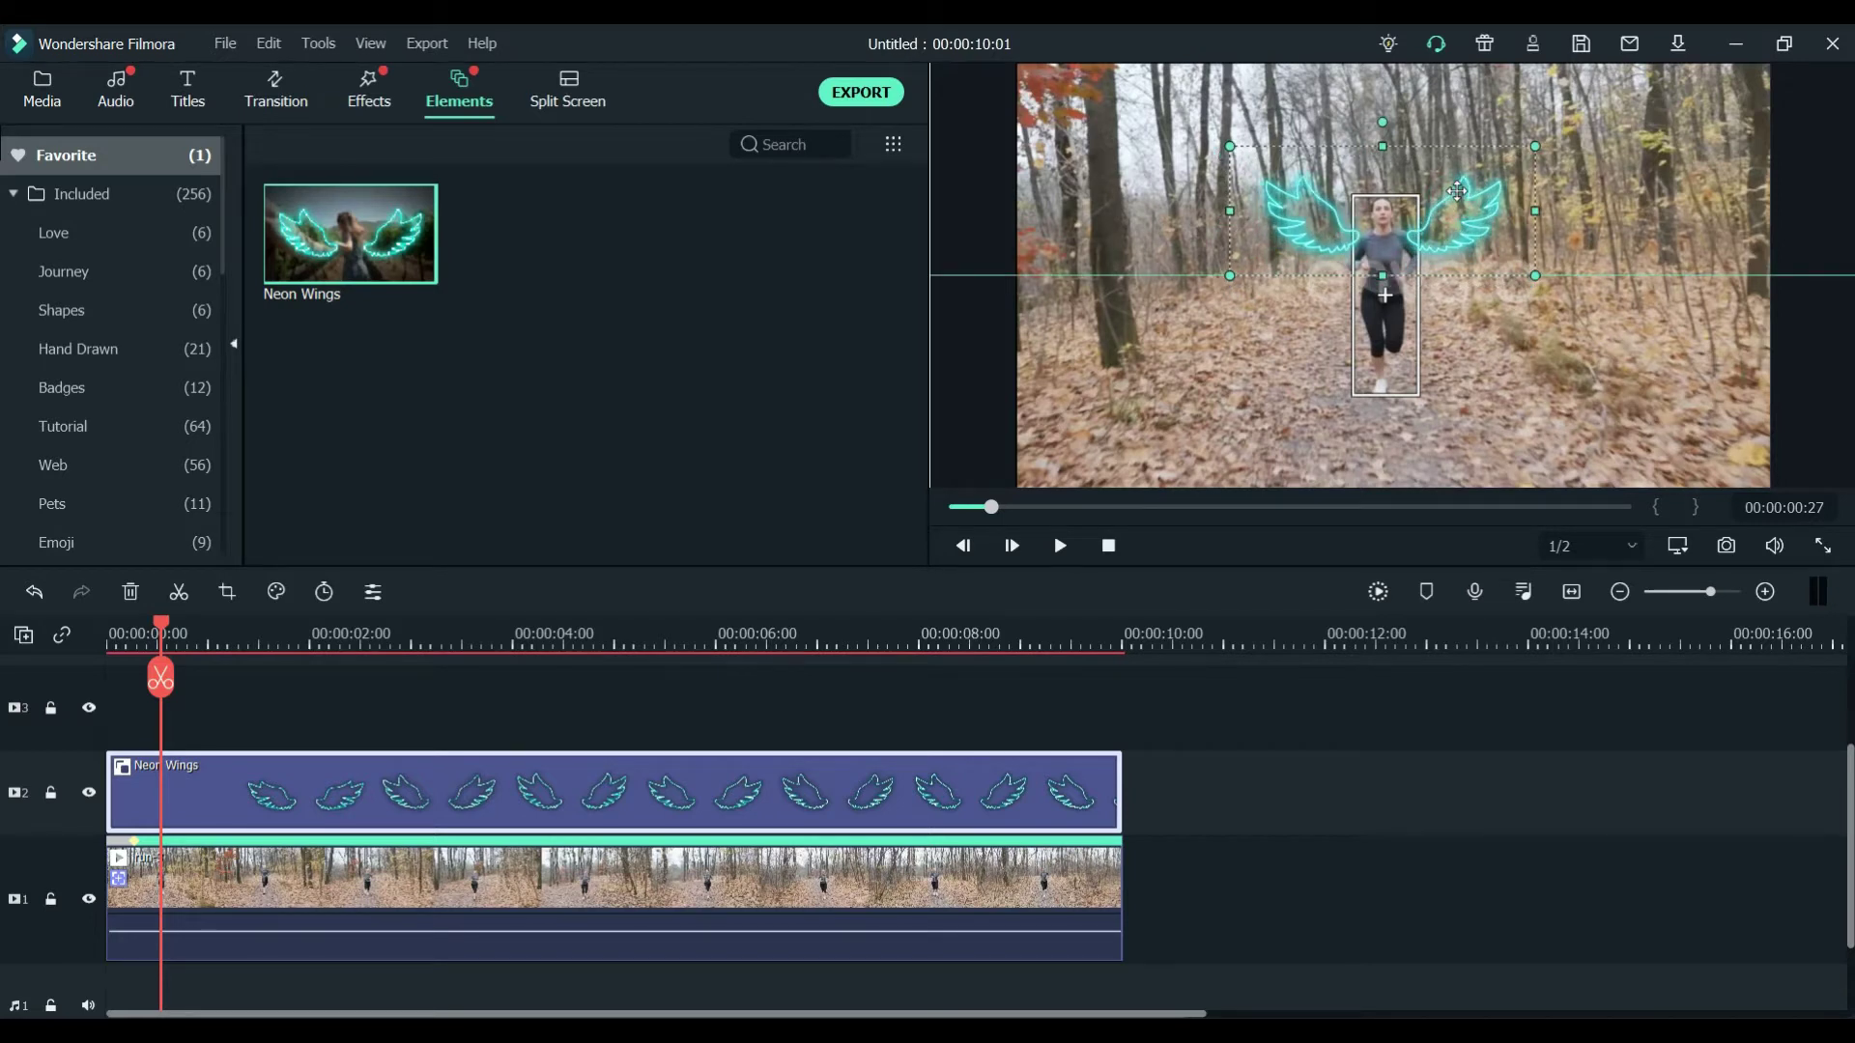
Step: Attach the Neon Wings element to the run-3 clip's motion tracking
{"action": "left_click", "coordinate": [294, 924]}
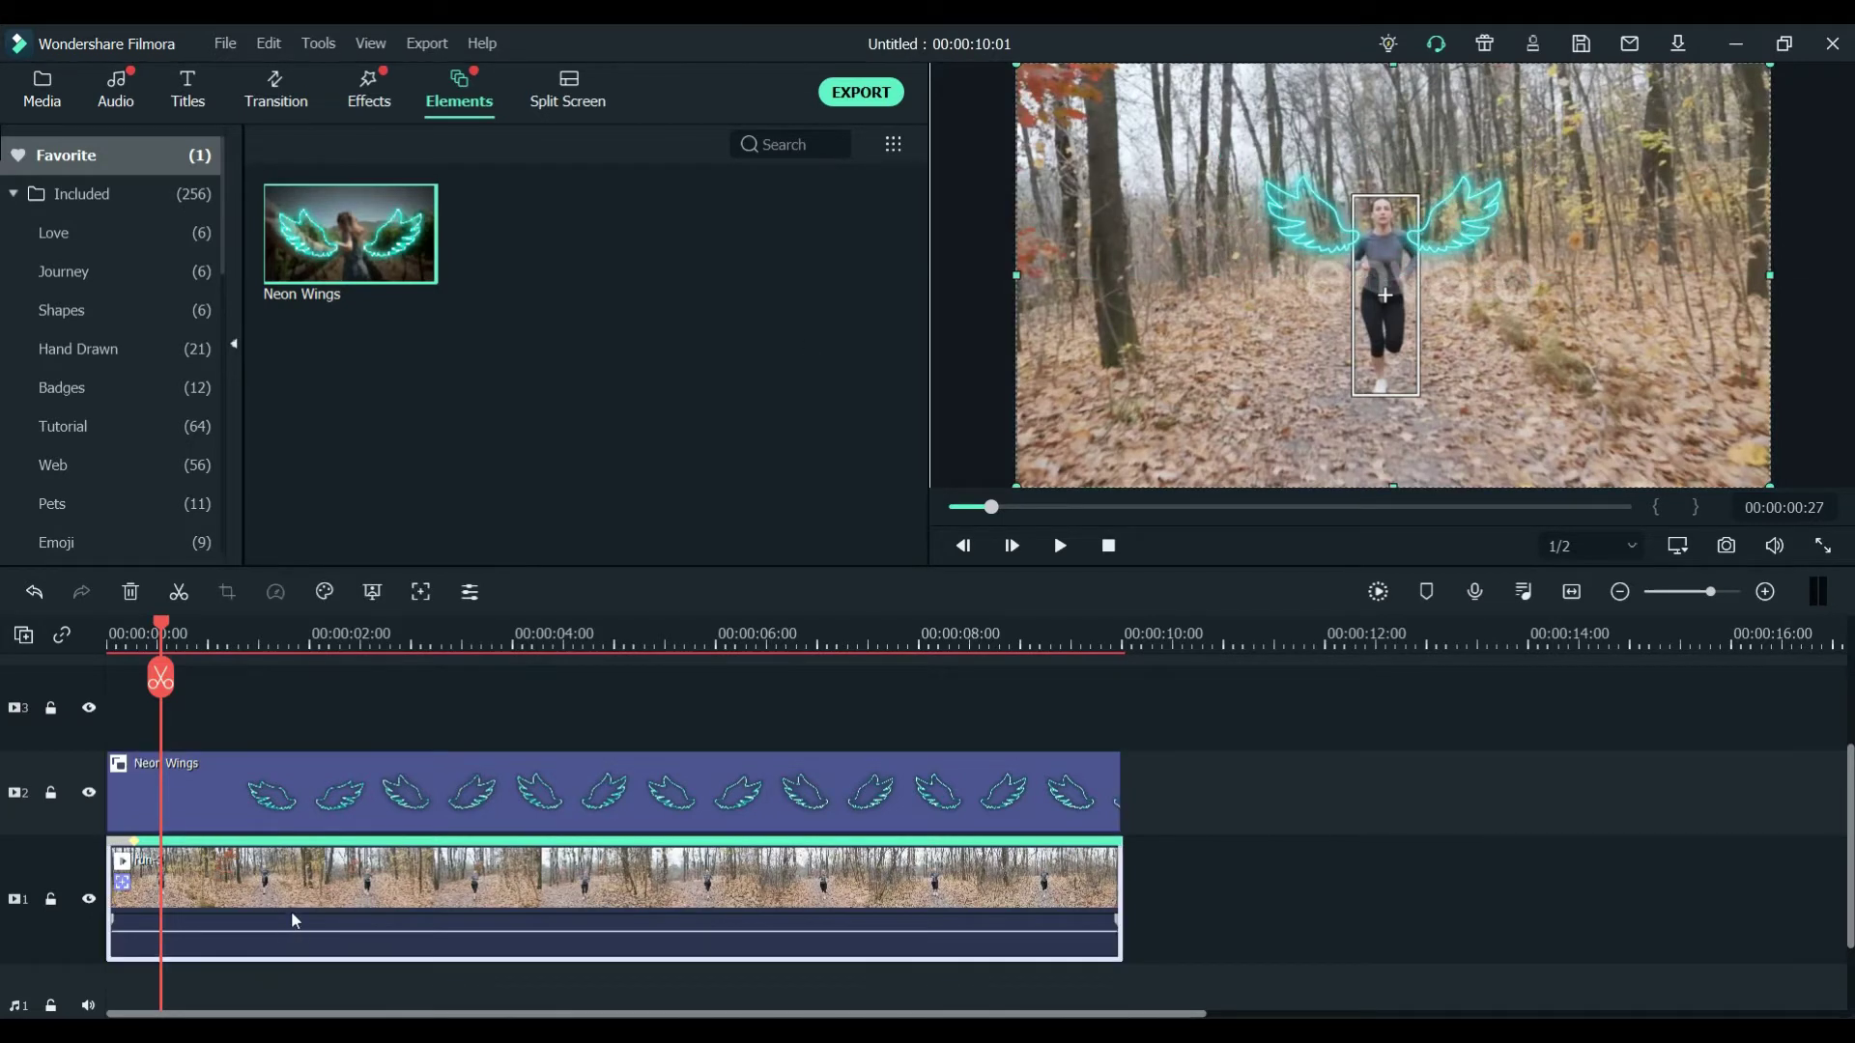
{"action": "double_click", "coordinate": [294, 920]}
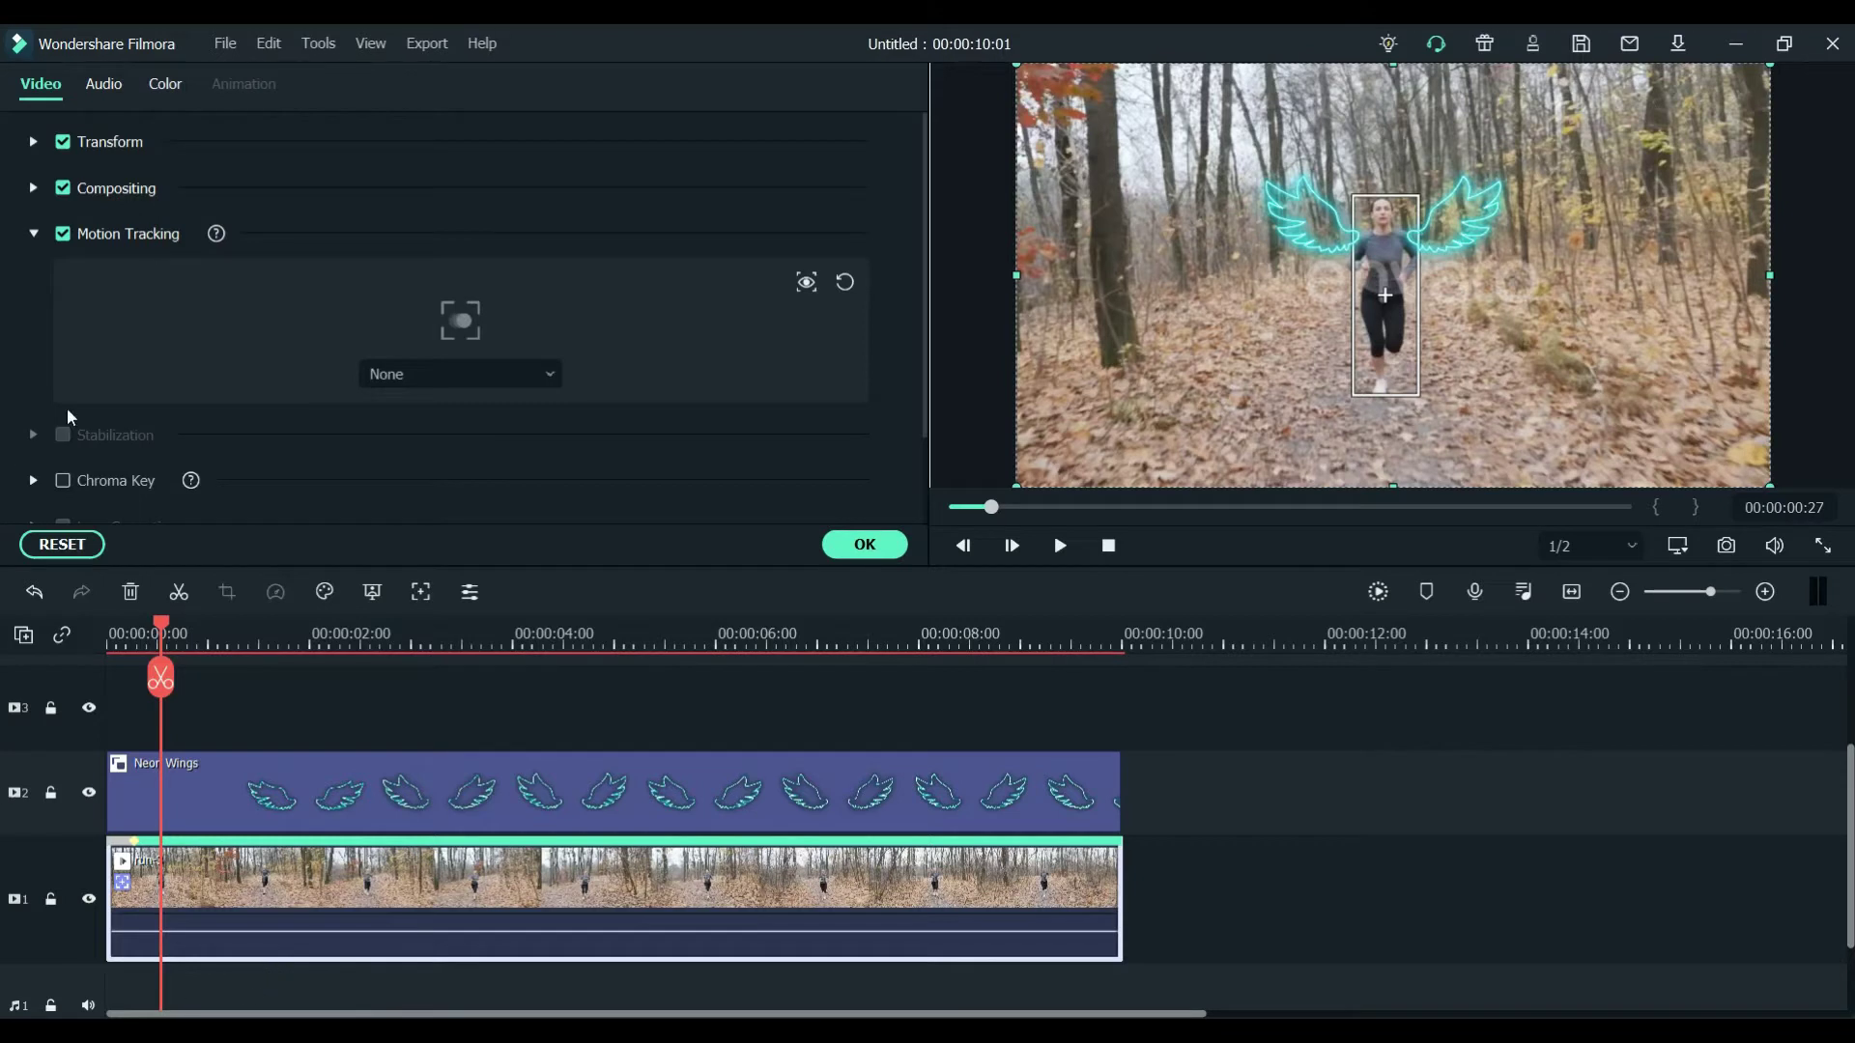
{"action": "left_click", "coordinate": [428, 377]}
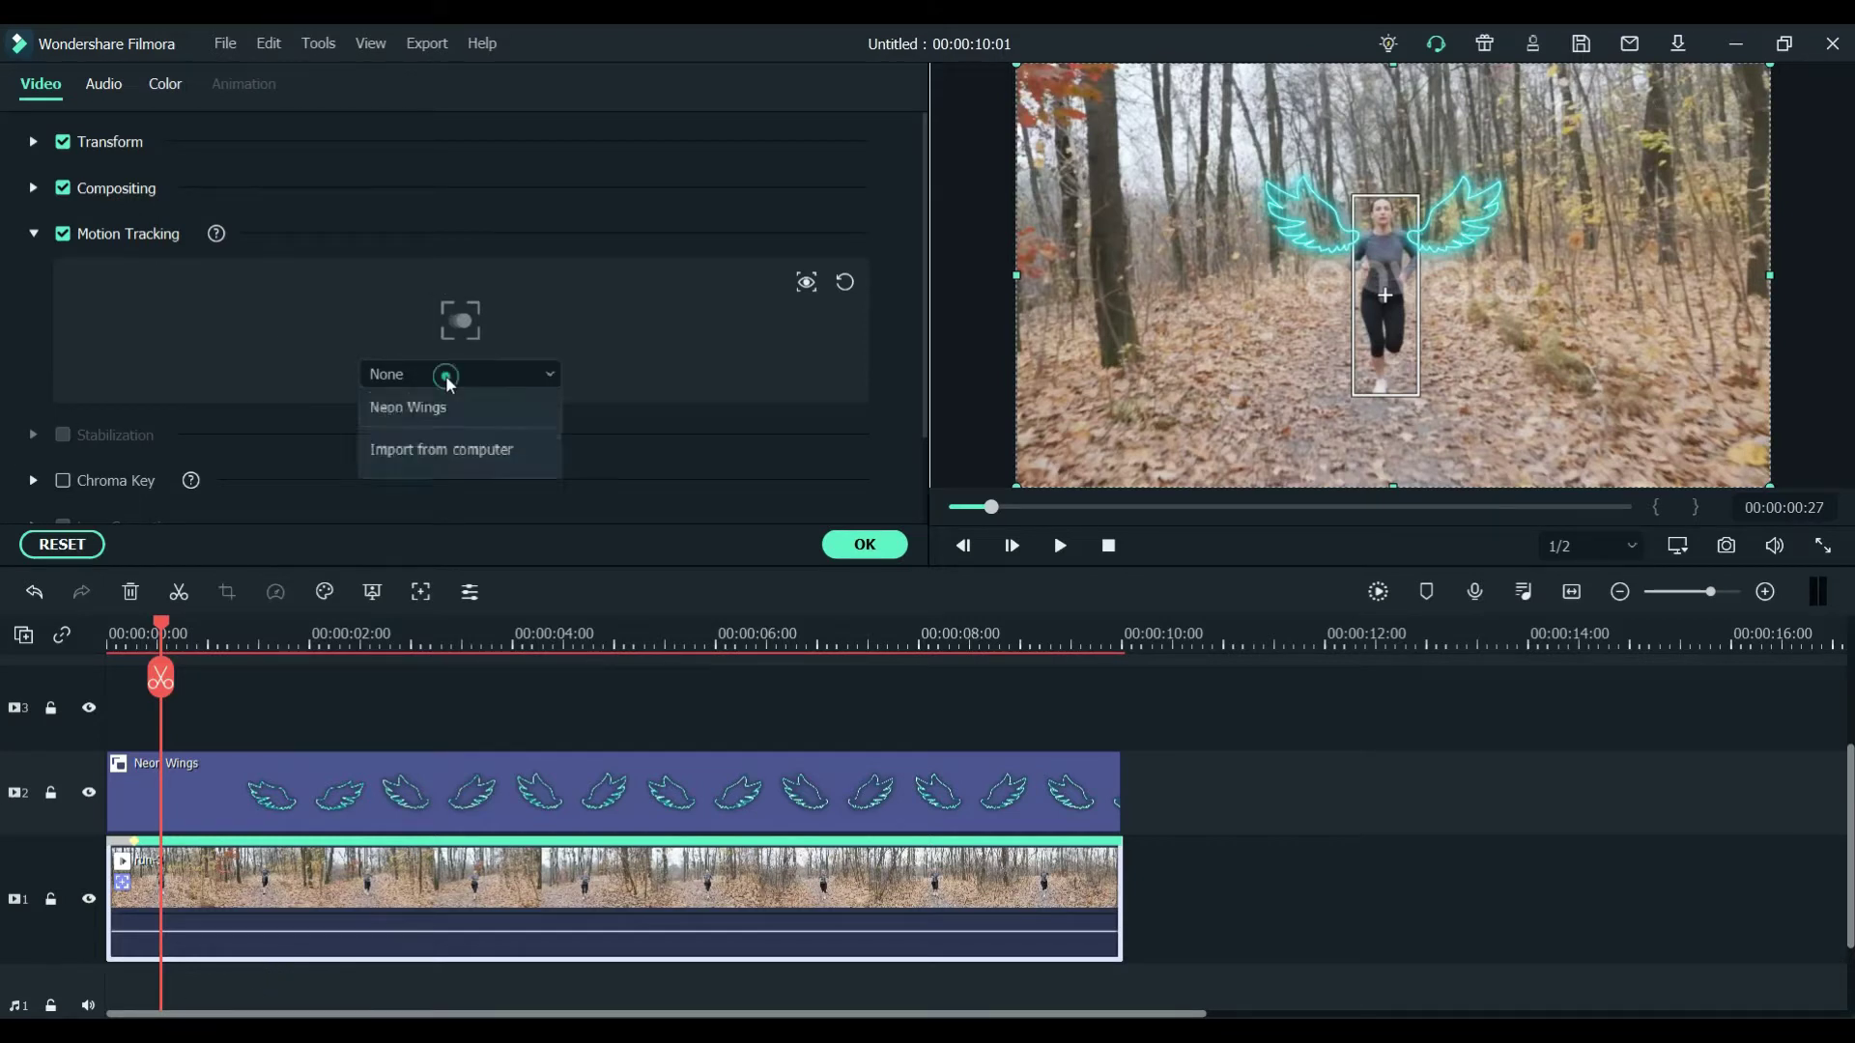
{"action": "left_click", "coordinate": [418, 461]}
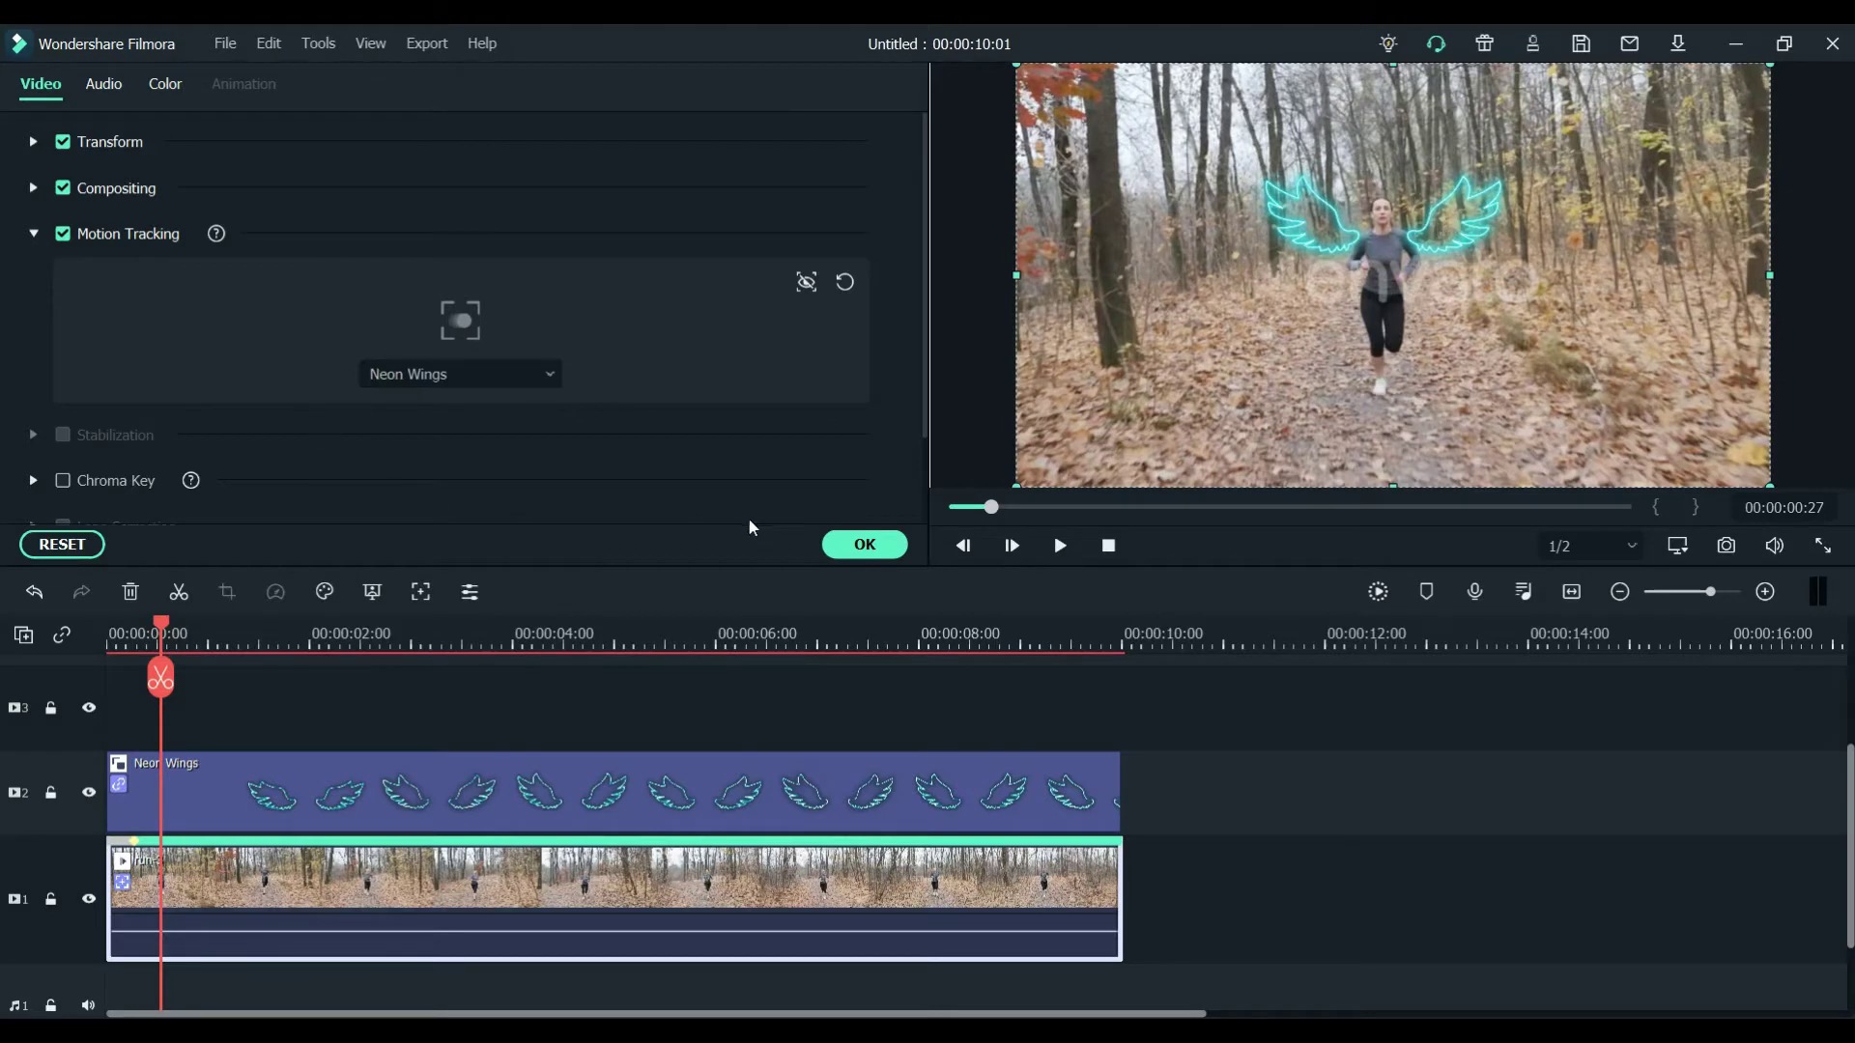
{"action": "left_click", "coordinate": [865, 545]}
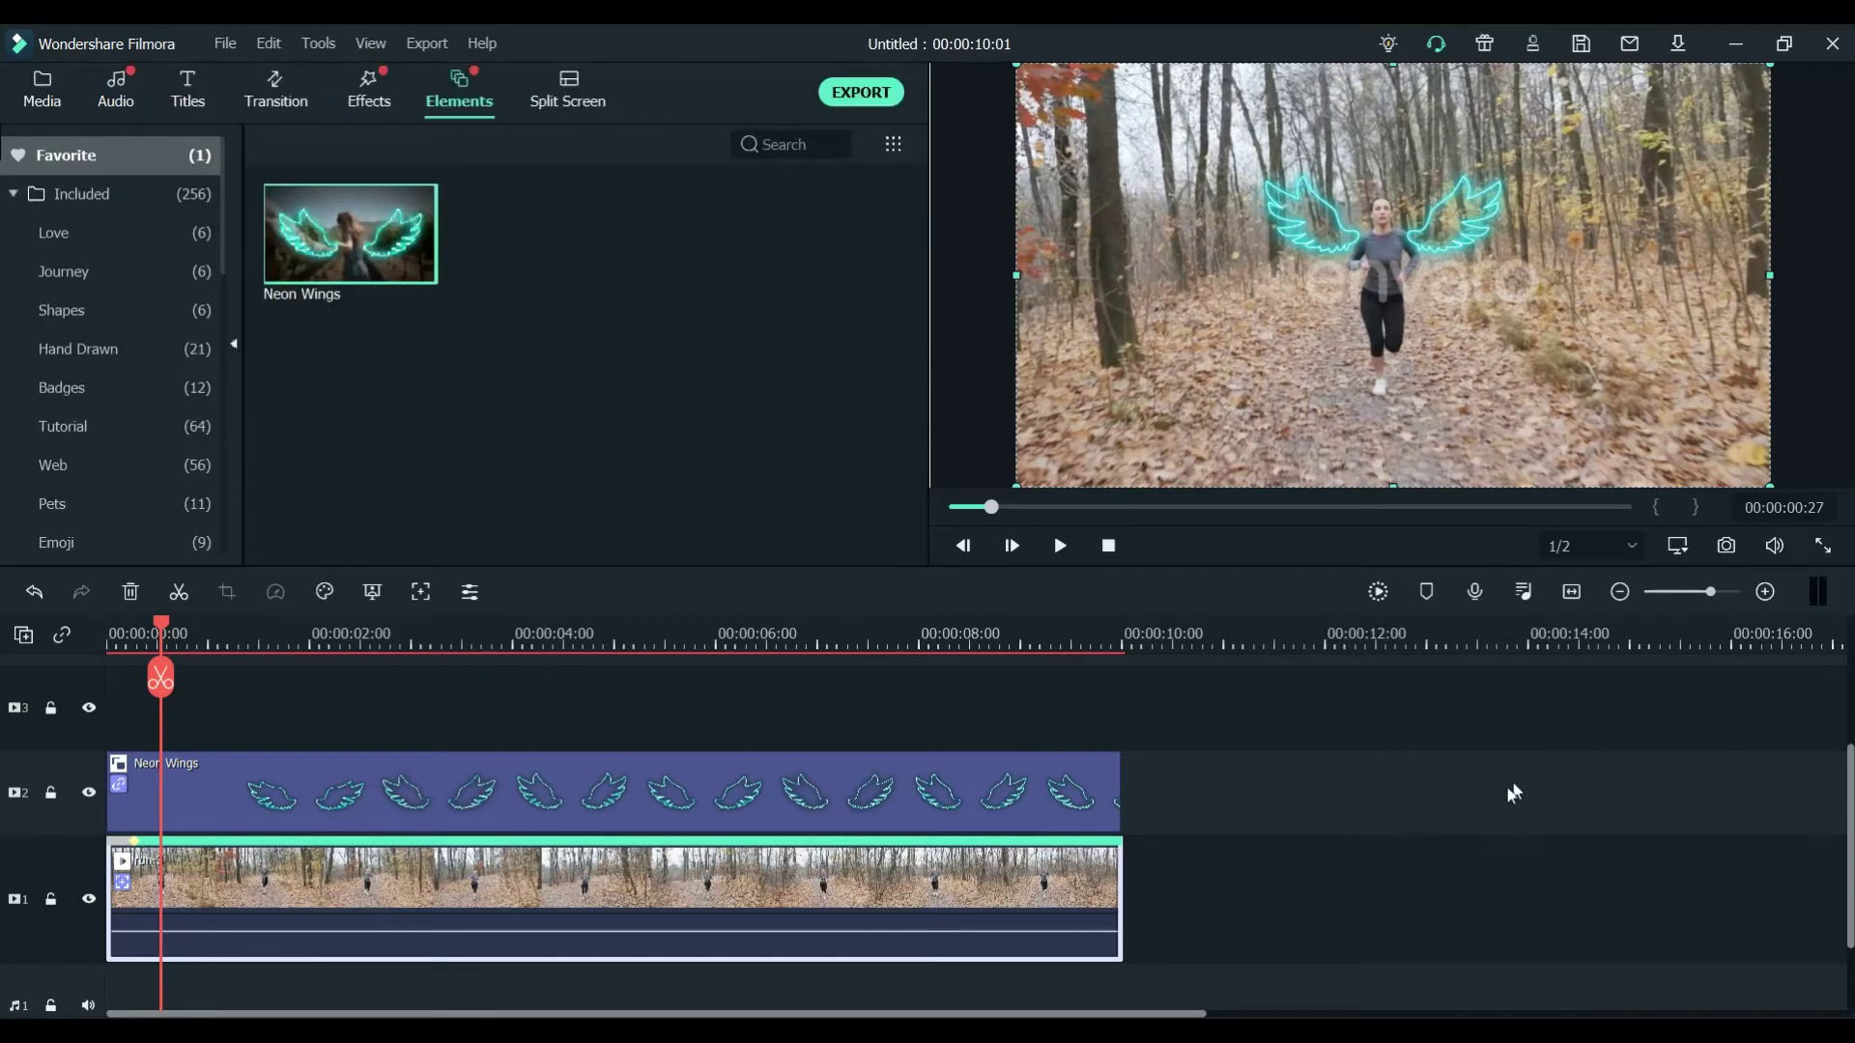
Step: Play back the tracked wings and clear both clips from the timeline
{"action": "left_click", "coordinate": [1060, 546]}
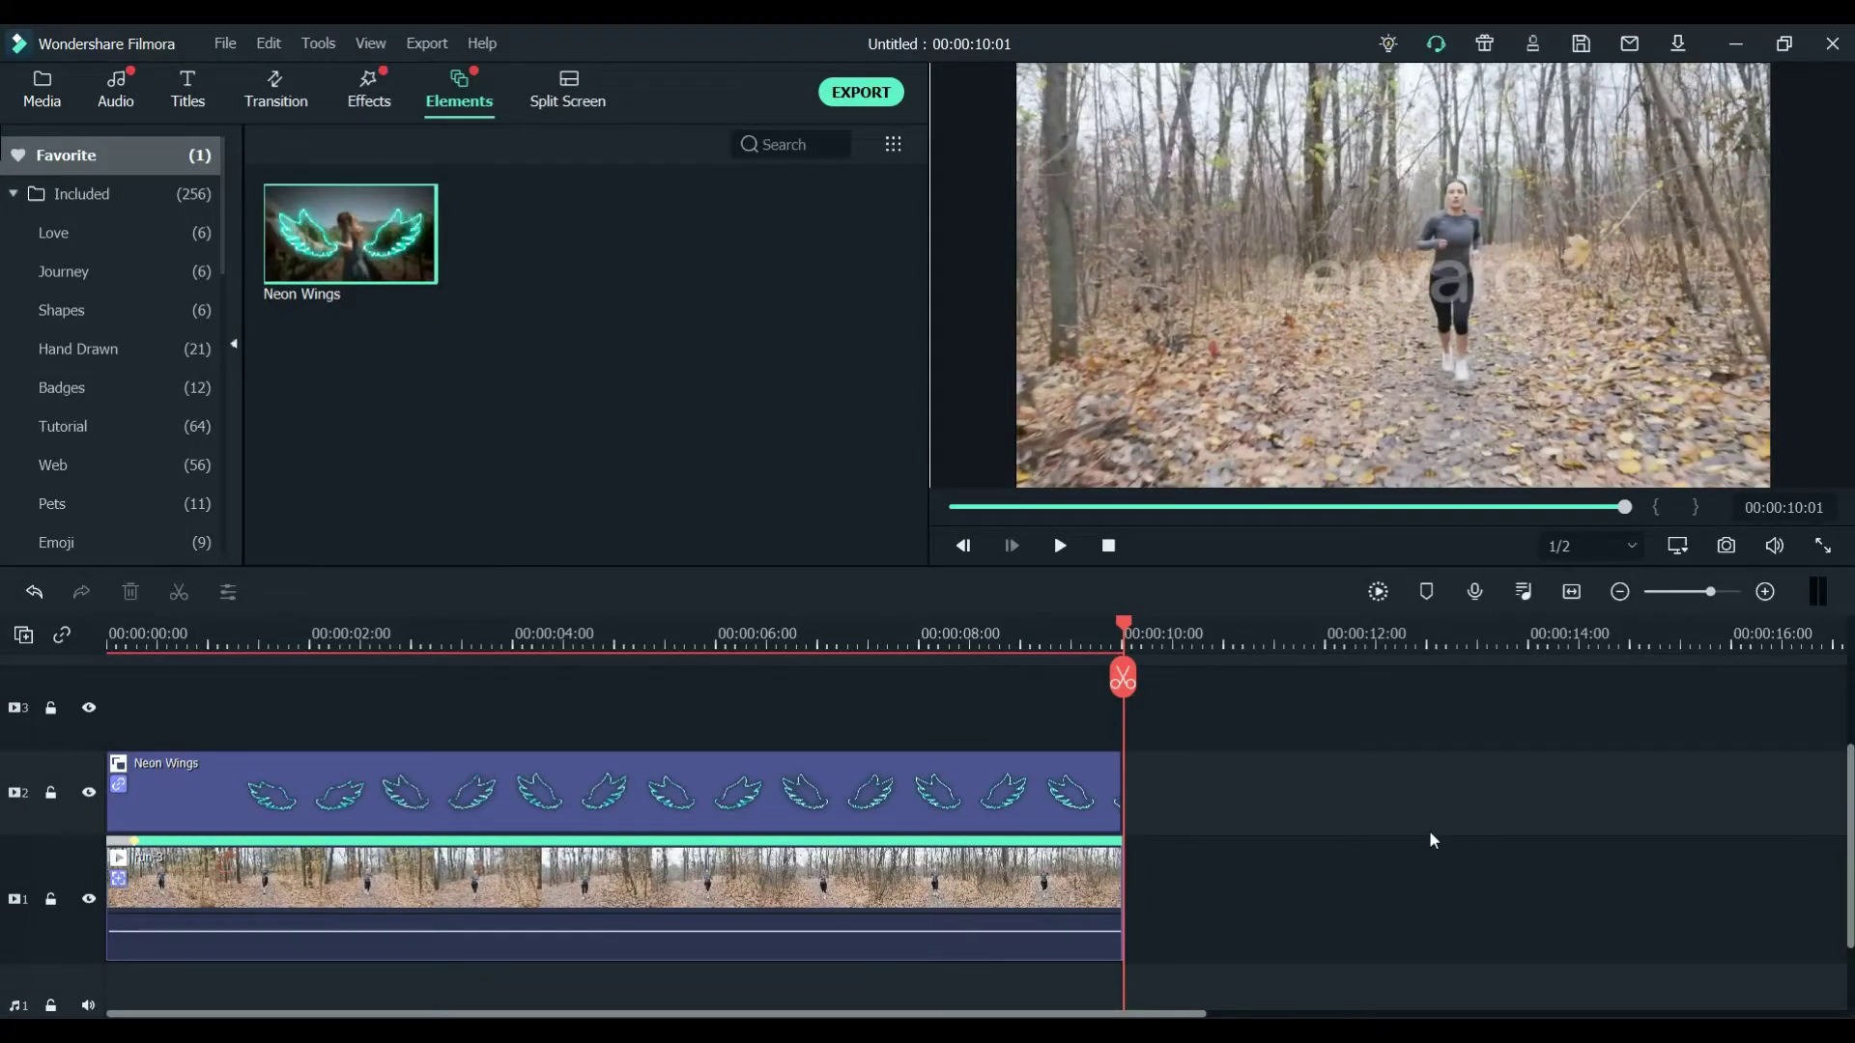
{"action": "left_click_drag", "start_coordinate": [1307, 917], "coordinate": [630, 792]}
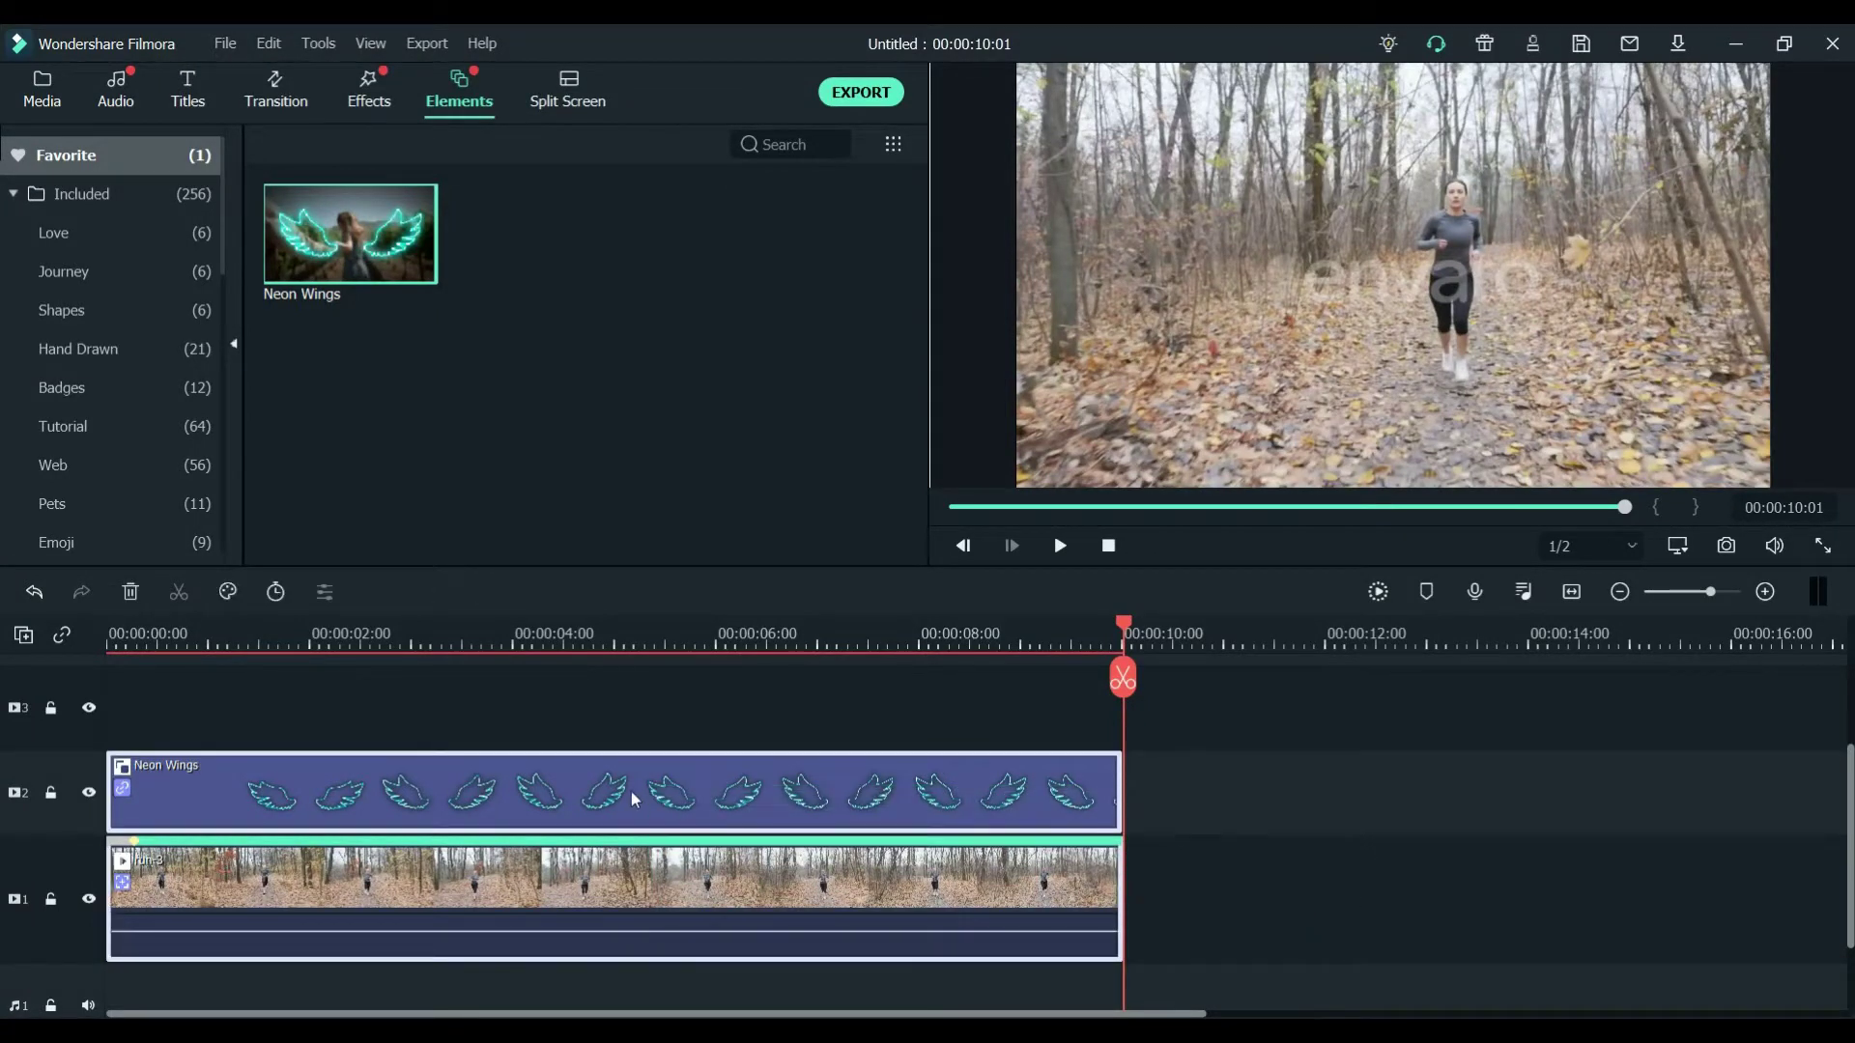
{"action": "key", "text": "Delete"}
Step: Place the running-couple clip at the start of video track 1, matching the project to the media's 960 x 540 24fps
{"action": "left_click", "coordinate": [50, 93]}
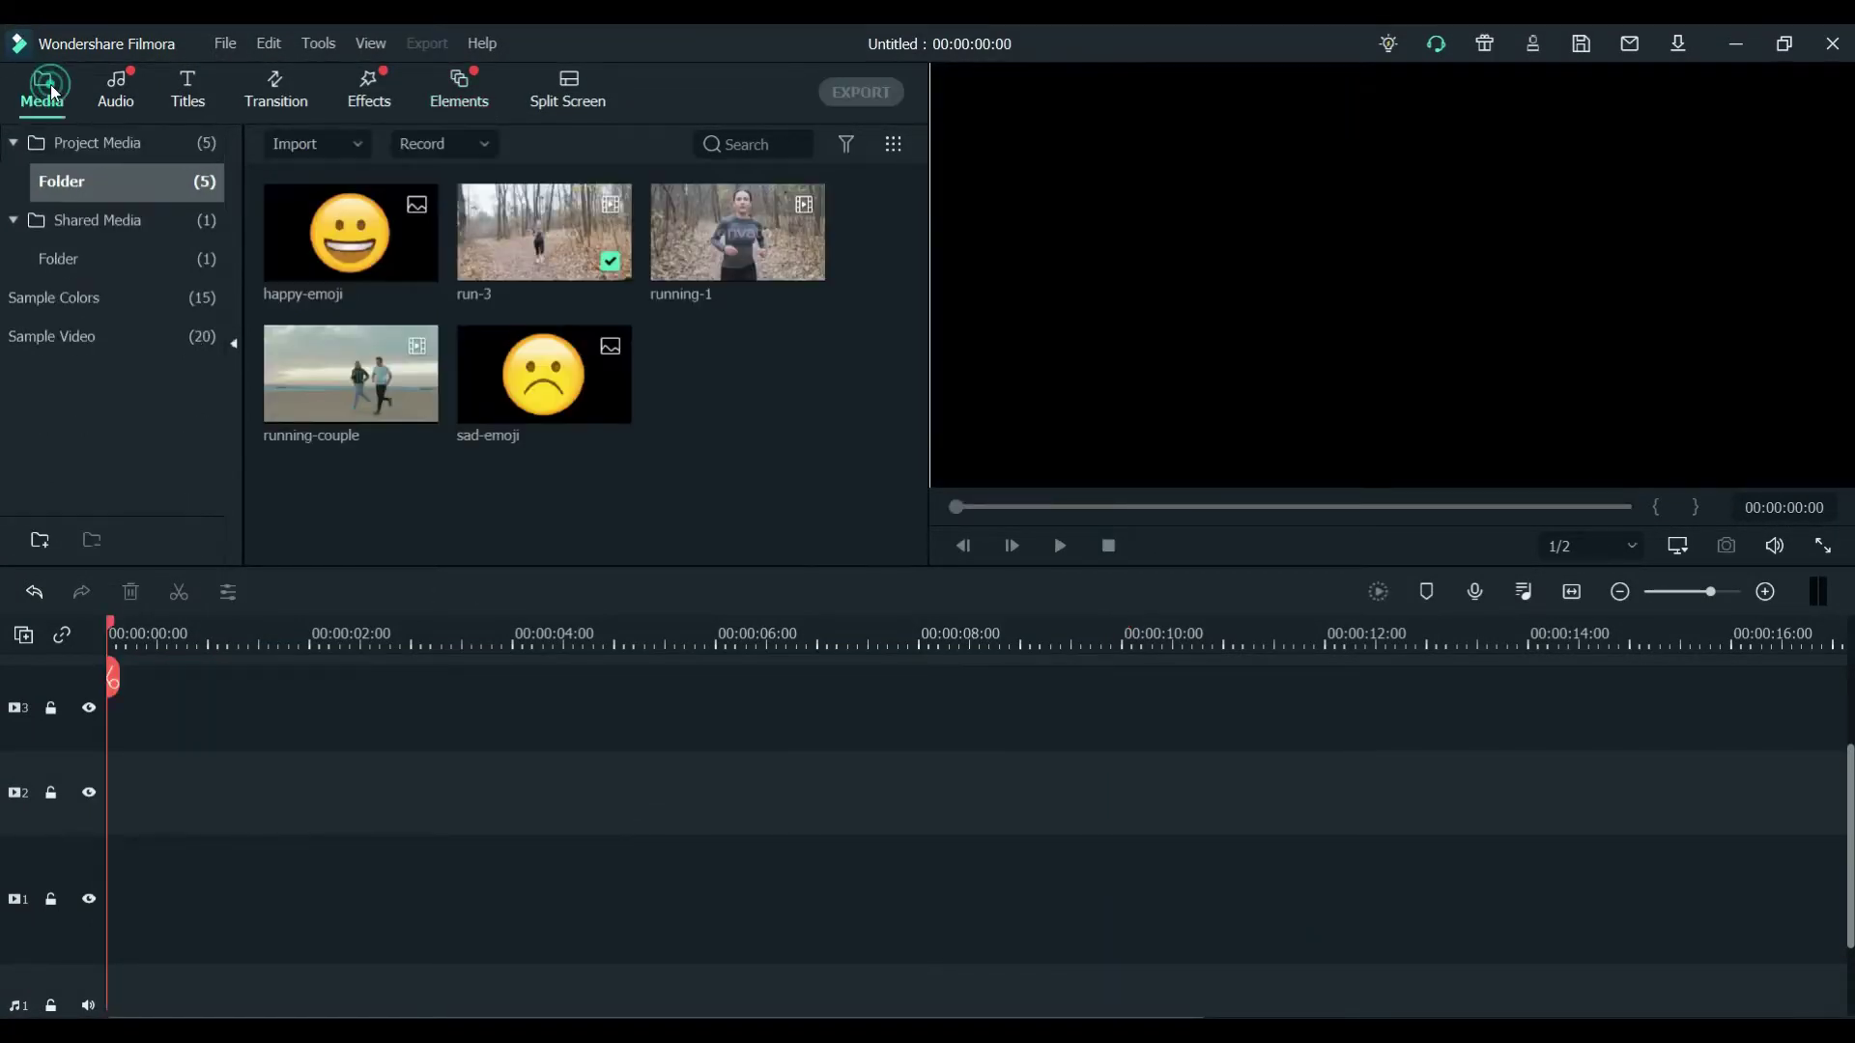
{"action": "left_click", "coordinate": [353, 348]}
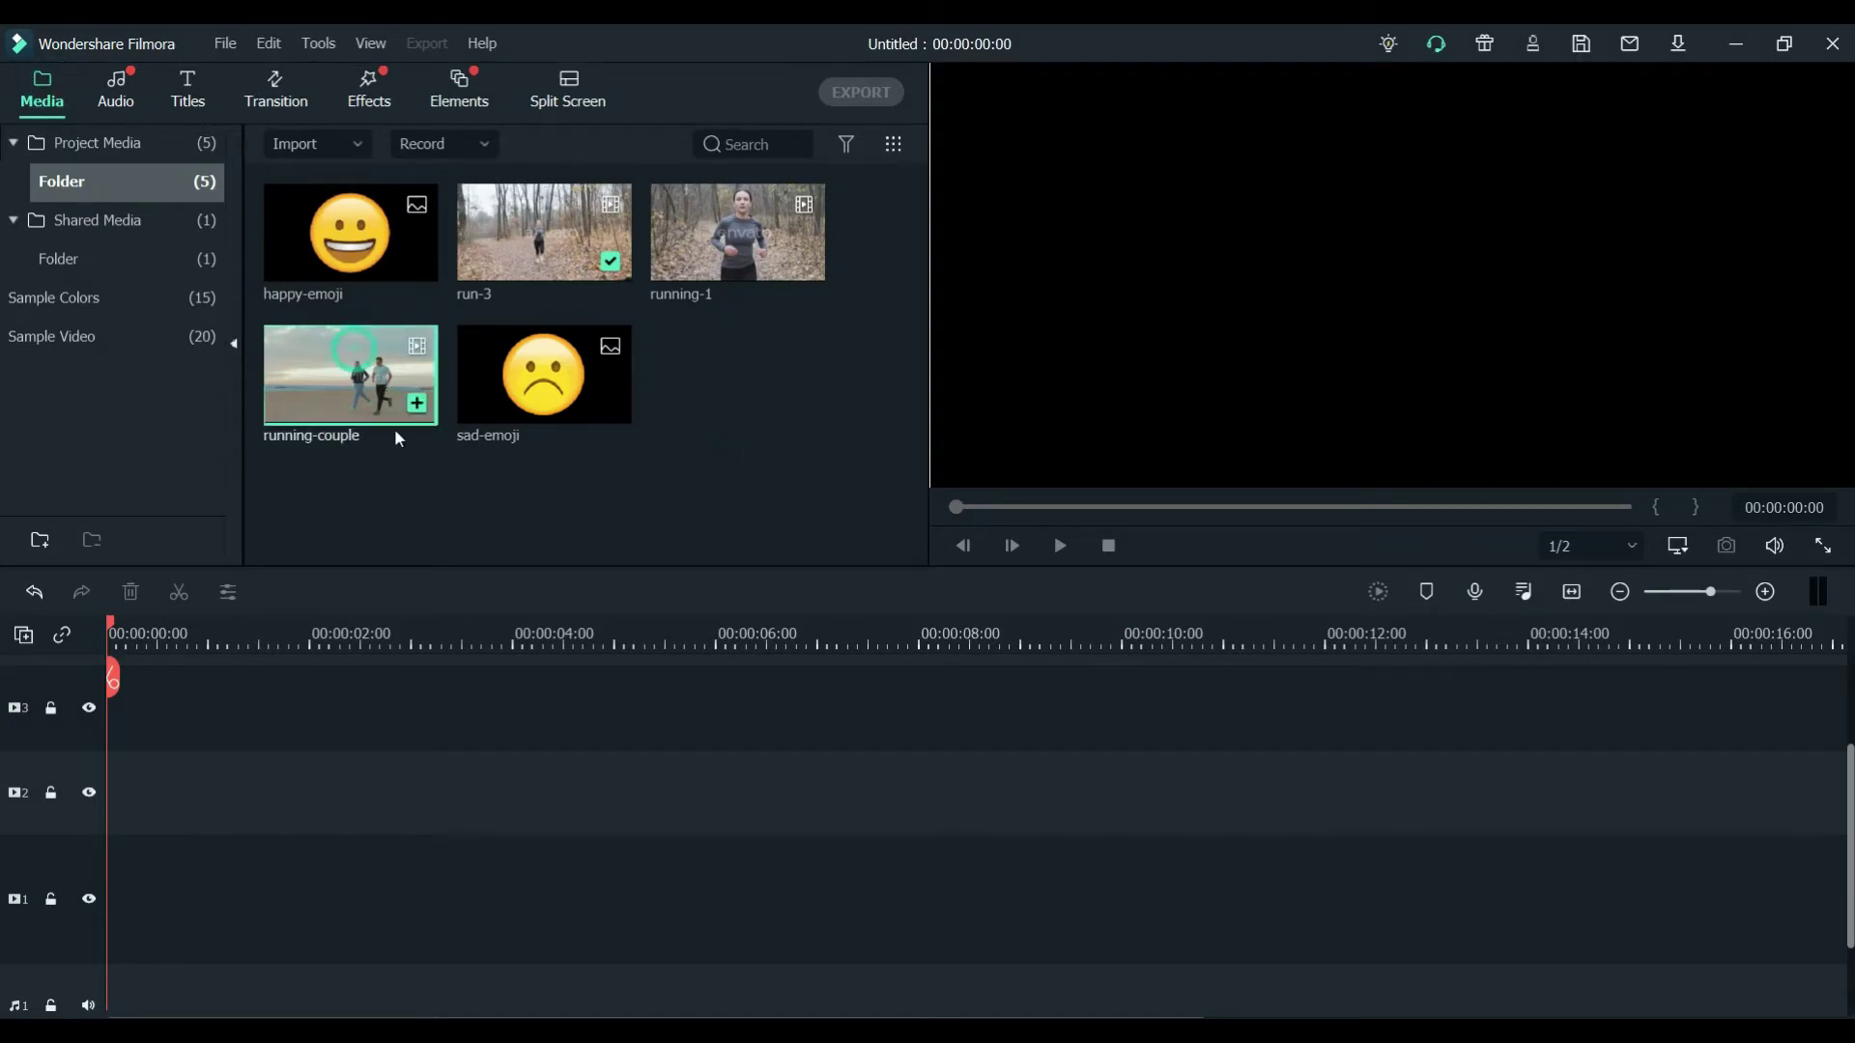
{"action": "left_click_drag", "start_coordinate": [370, 375], "coordinate": [108, 858]}
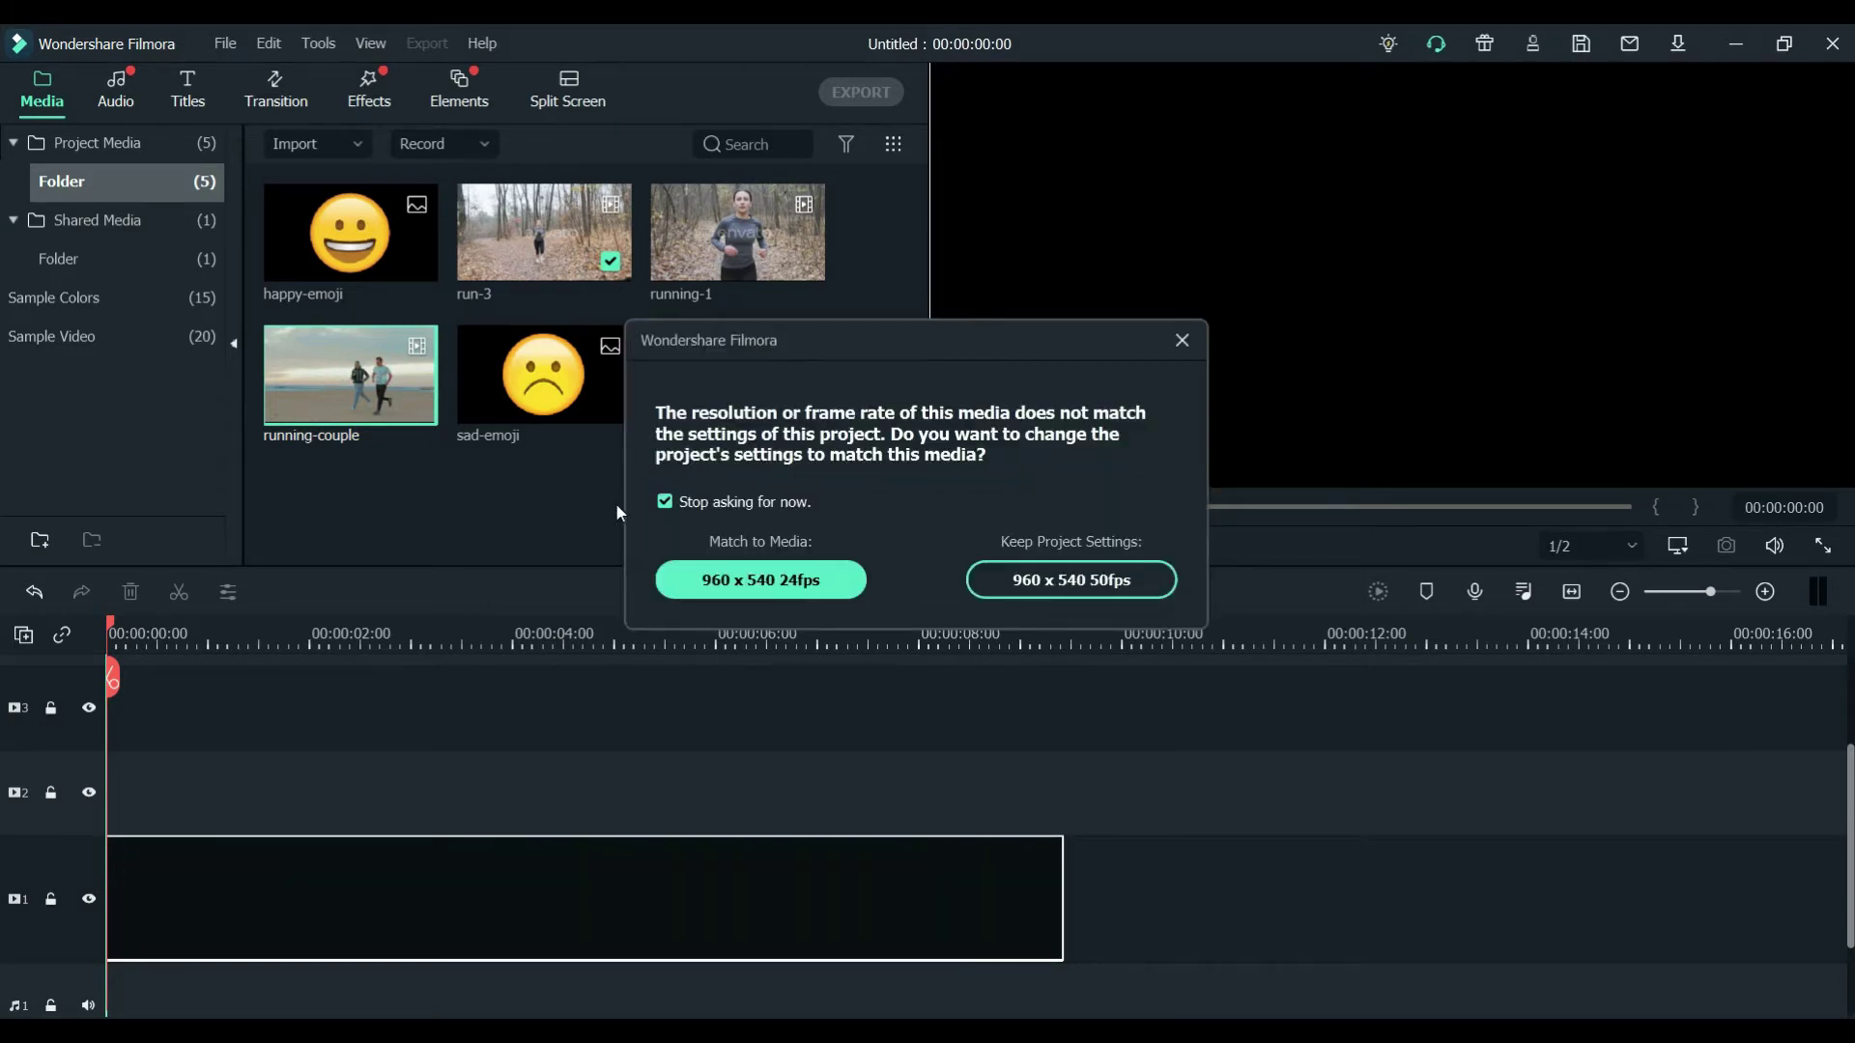
{"action": "left_click", "coordinate": [760, 580]}
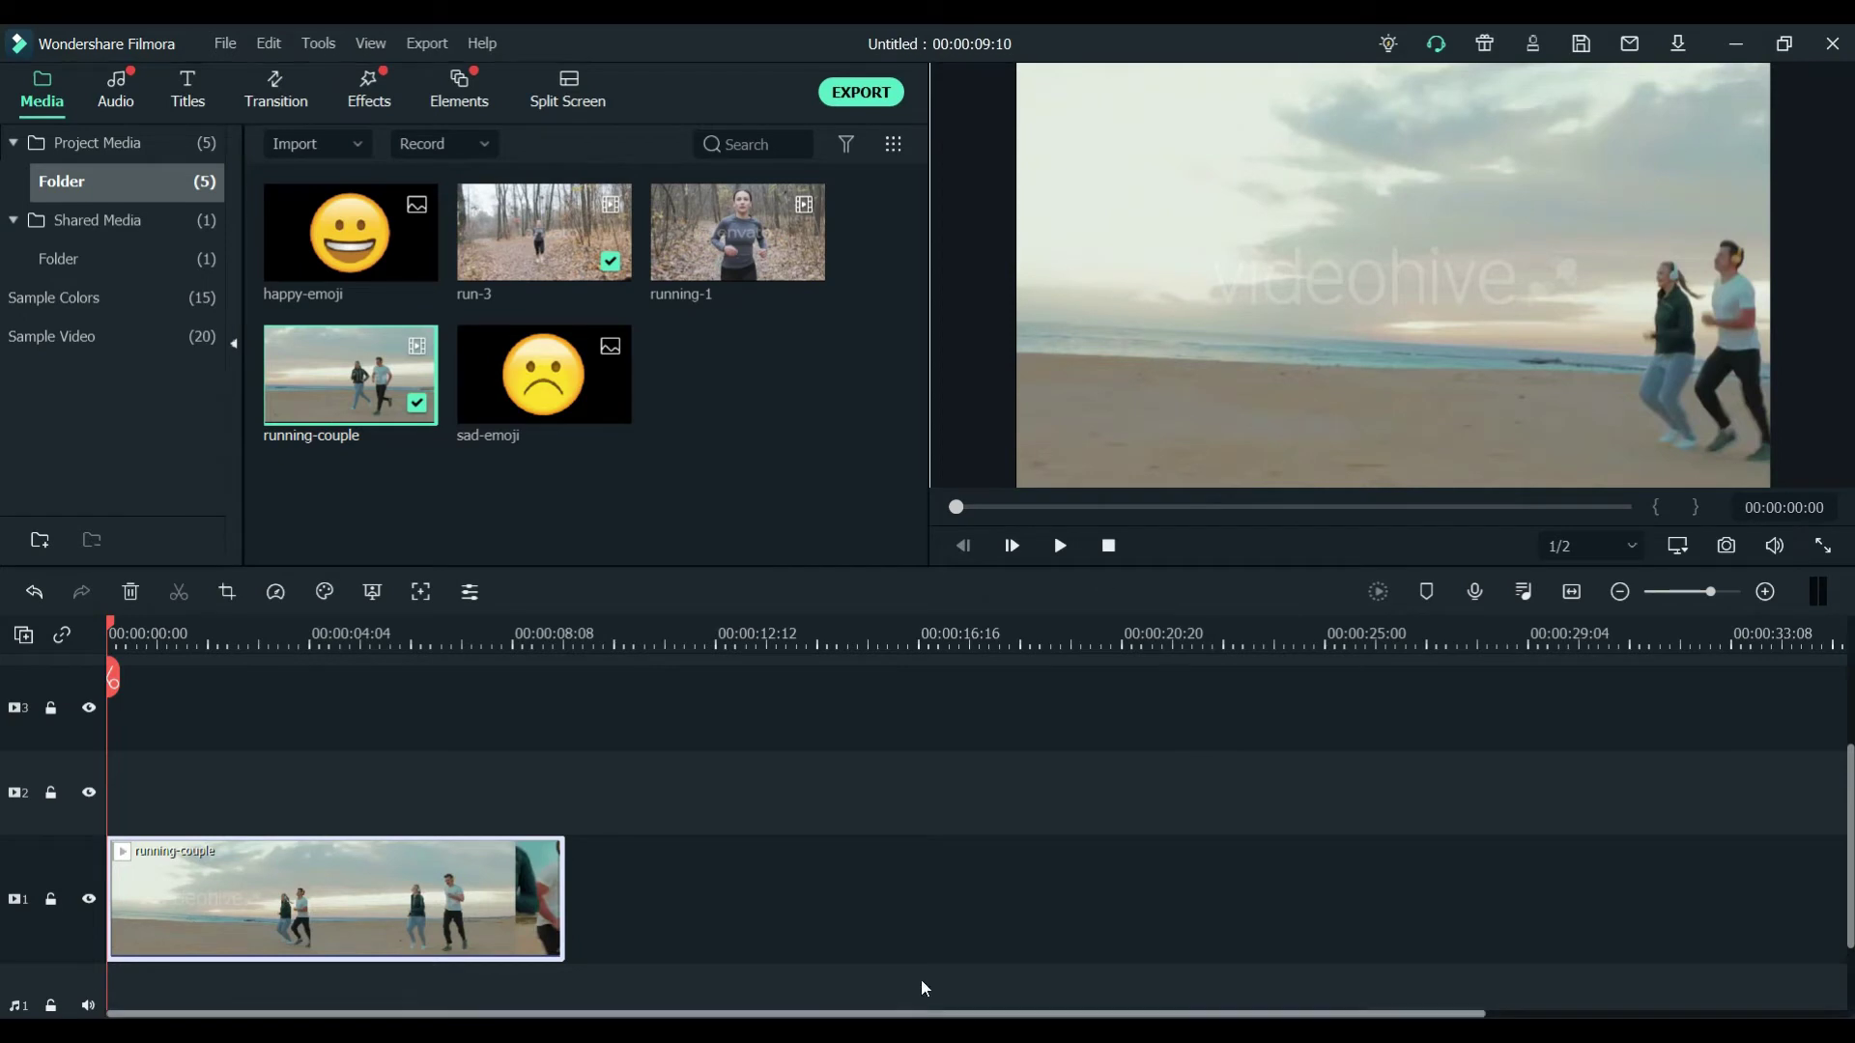
Step: Split the running-couple clip at 00:00:08:09 and delete the part after the cut
{"action": "left_click", "coordinate": [681, 443]}
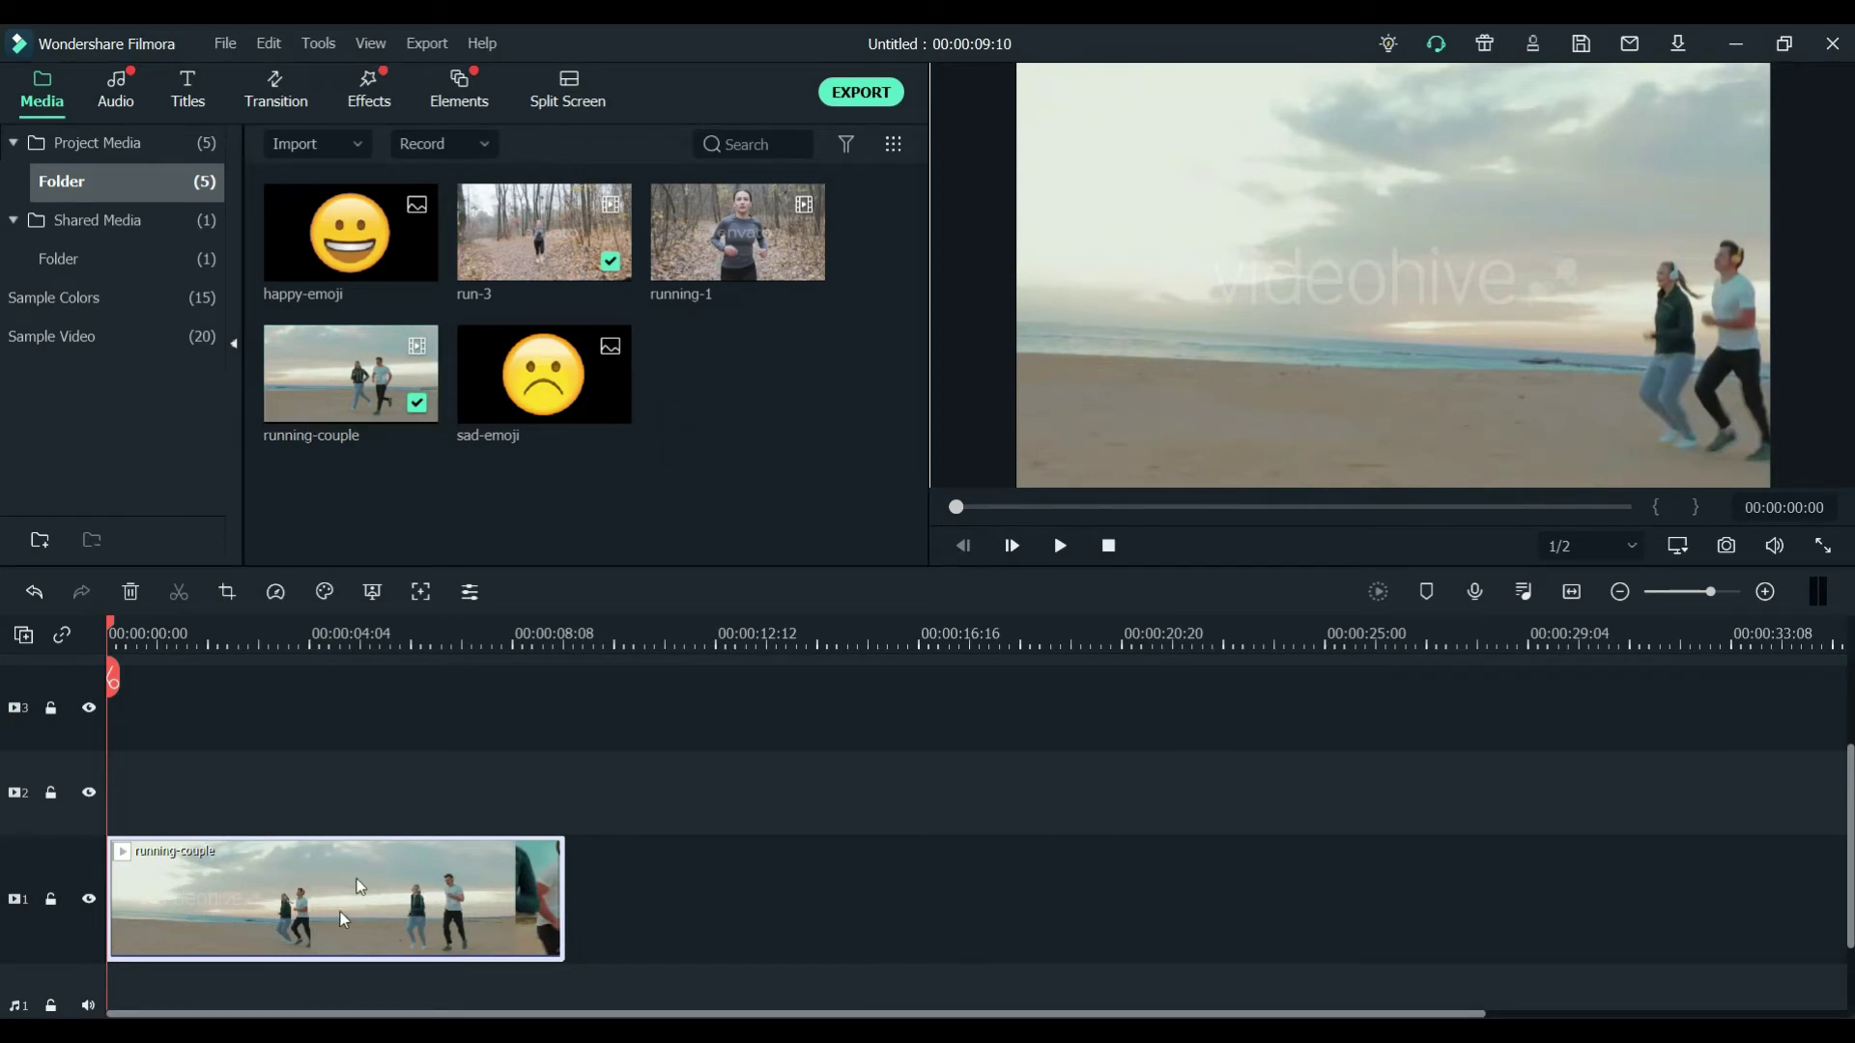
{"action": "left_click", "coordinate": [513, 638]}
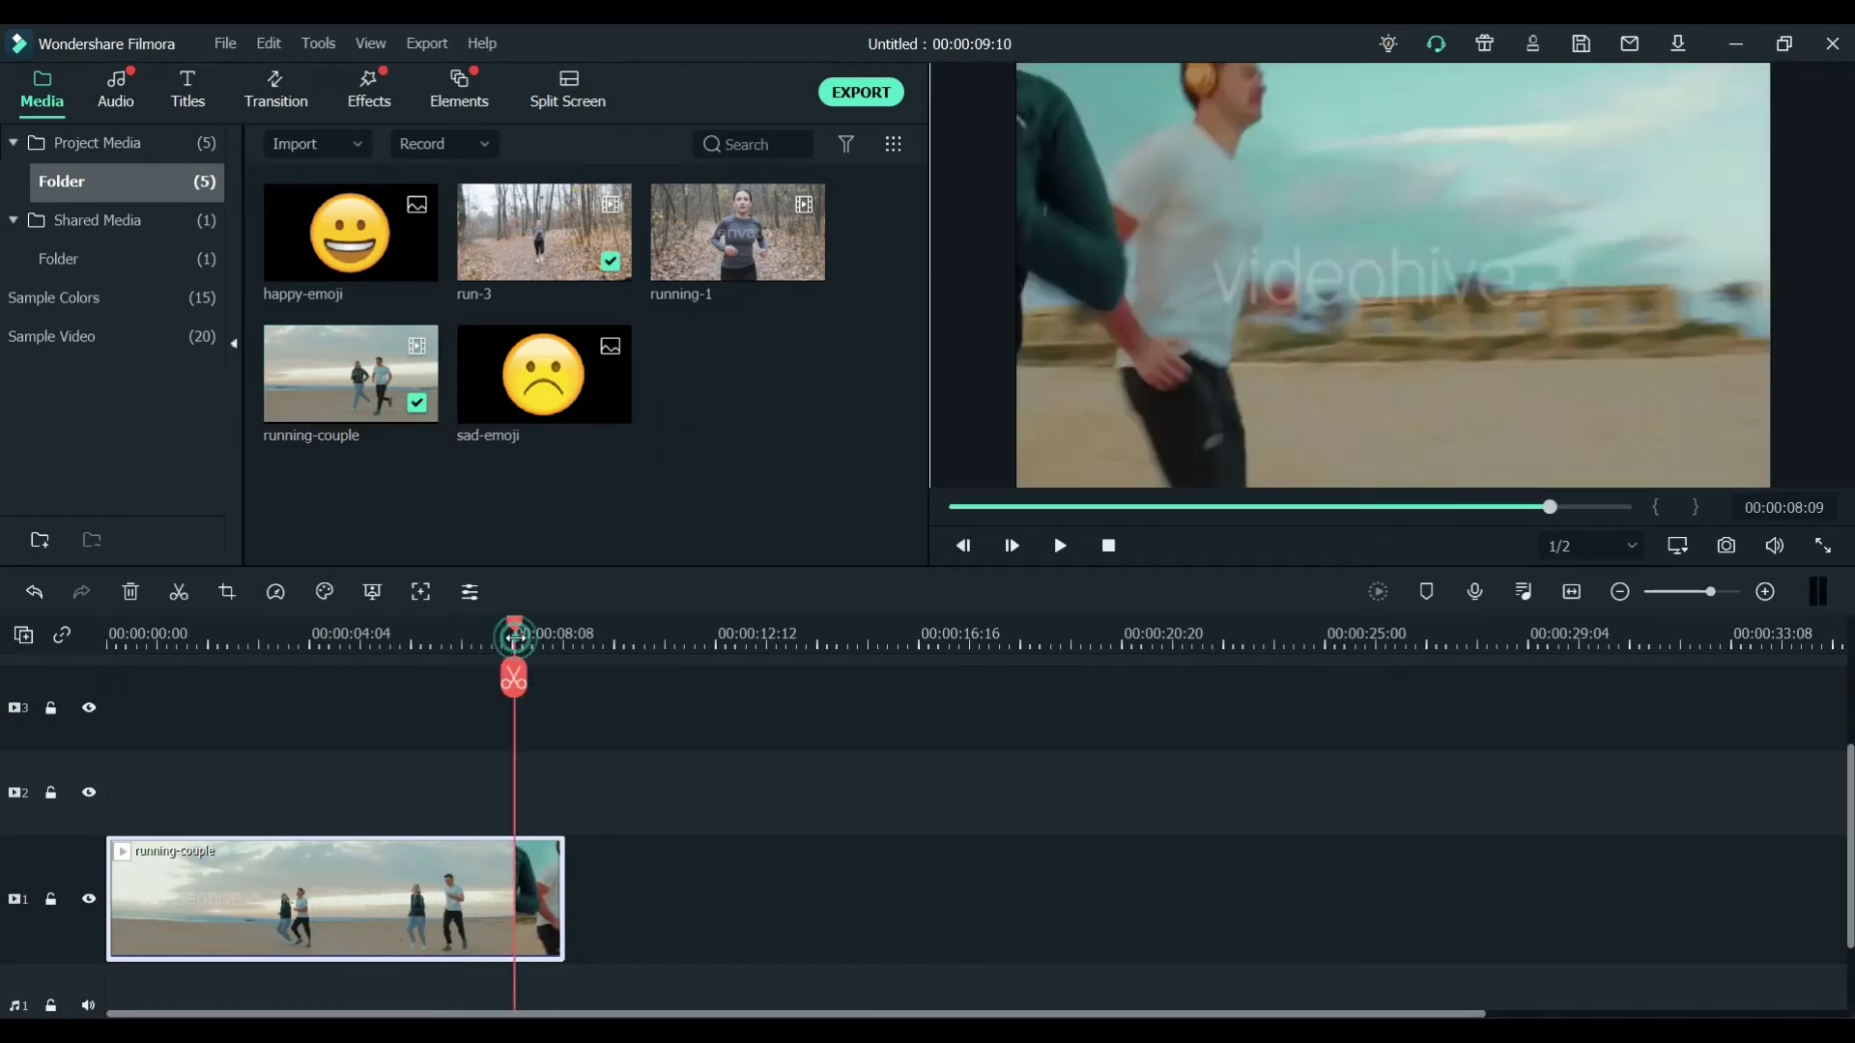
{"action": "left_click", "coordinate": [515, 679]}
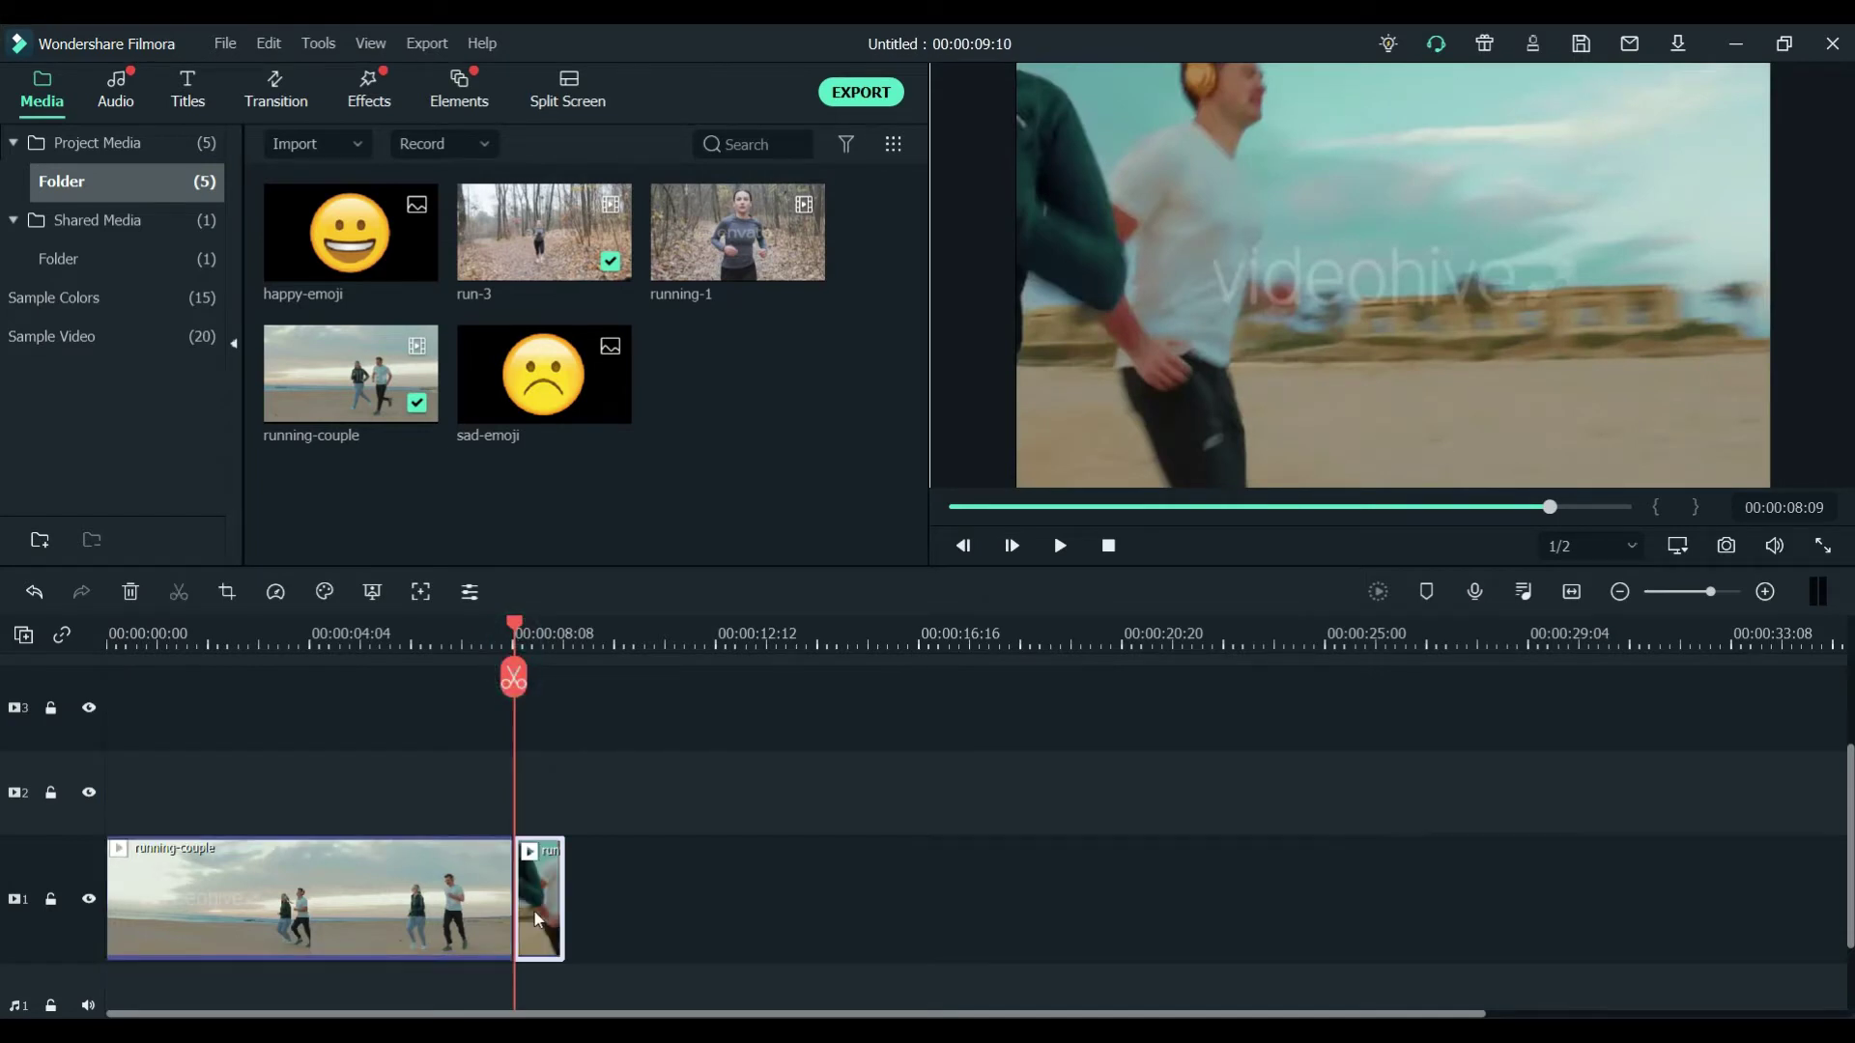
{"action": "key", "text": "Delete"}
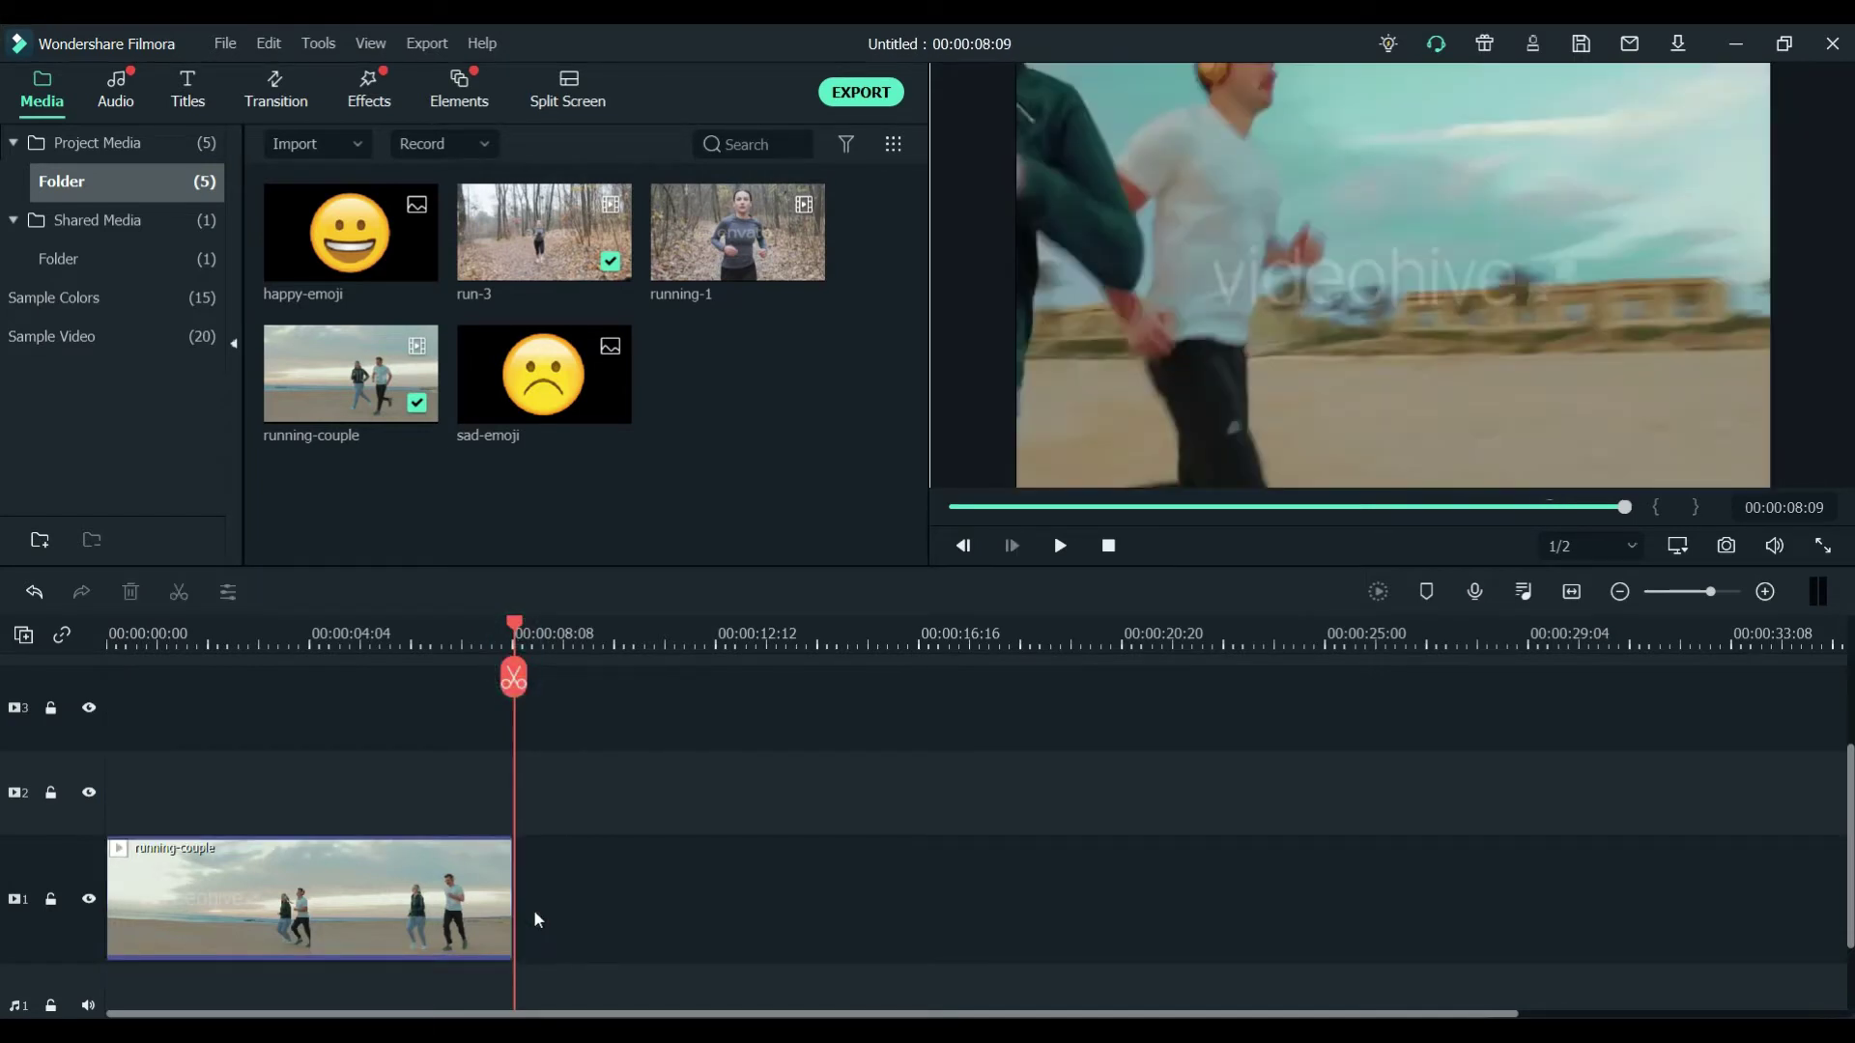
Step: Split the shortened running-couple clip at 00:00:06:21 and delete the remaining end piece
{"action": "left_click_drag", "start_coordinate": [511, 624], "coordinate": [441, 623]}
{"action": "left_click", "coordinate": [440, 679]}
{"action": "left_click", "coordinate": [476, 860]}
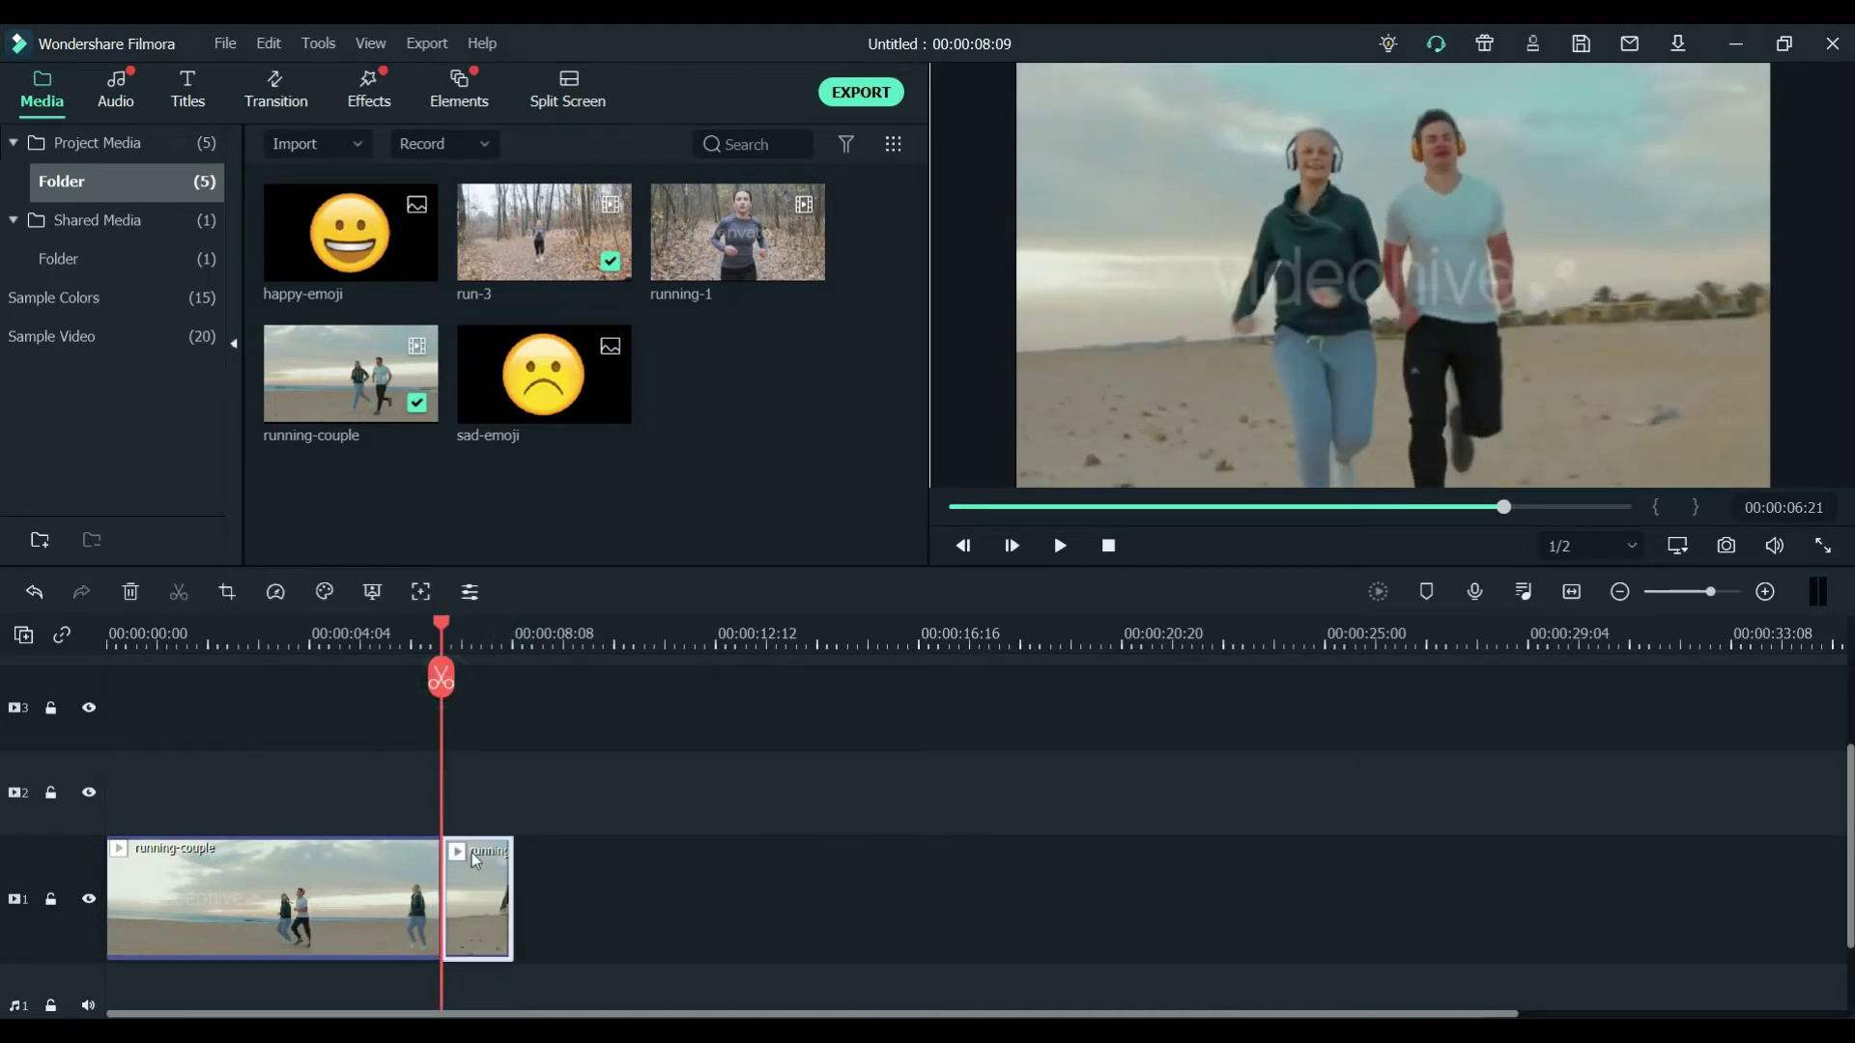
{"action": "key", "text": "Delete"}
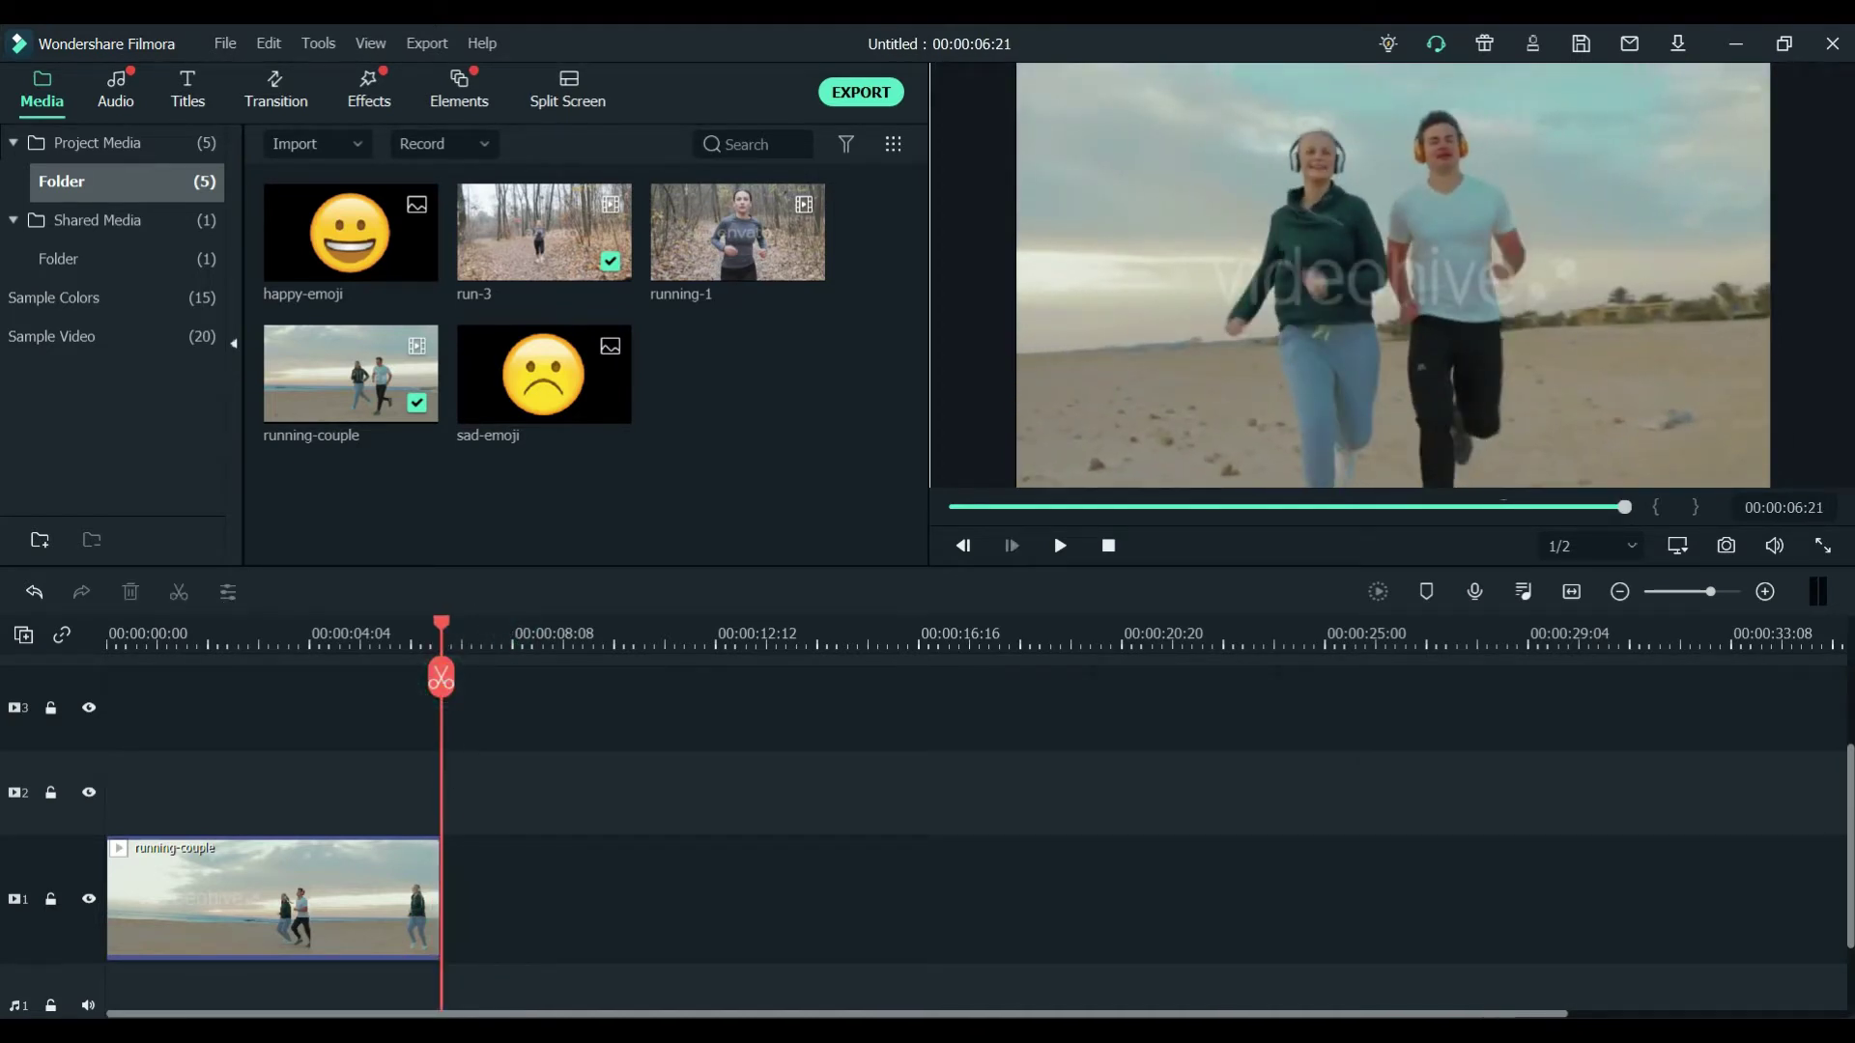
Step: Enable motion tracking on the running-couple clip and fit the tracking box around the man's head at 00:00:06:21
{"action": "left_click", "coordinate": [282, 886]}
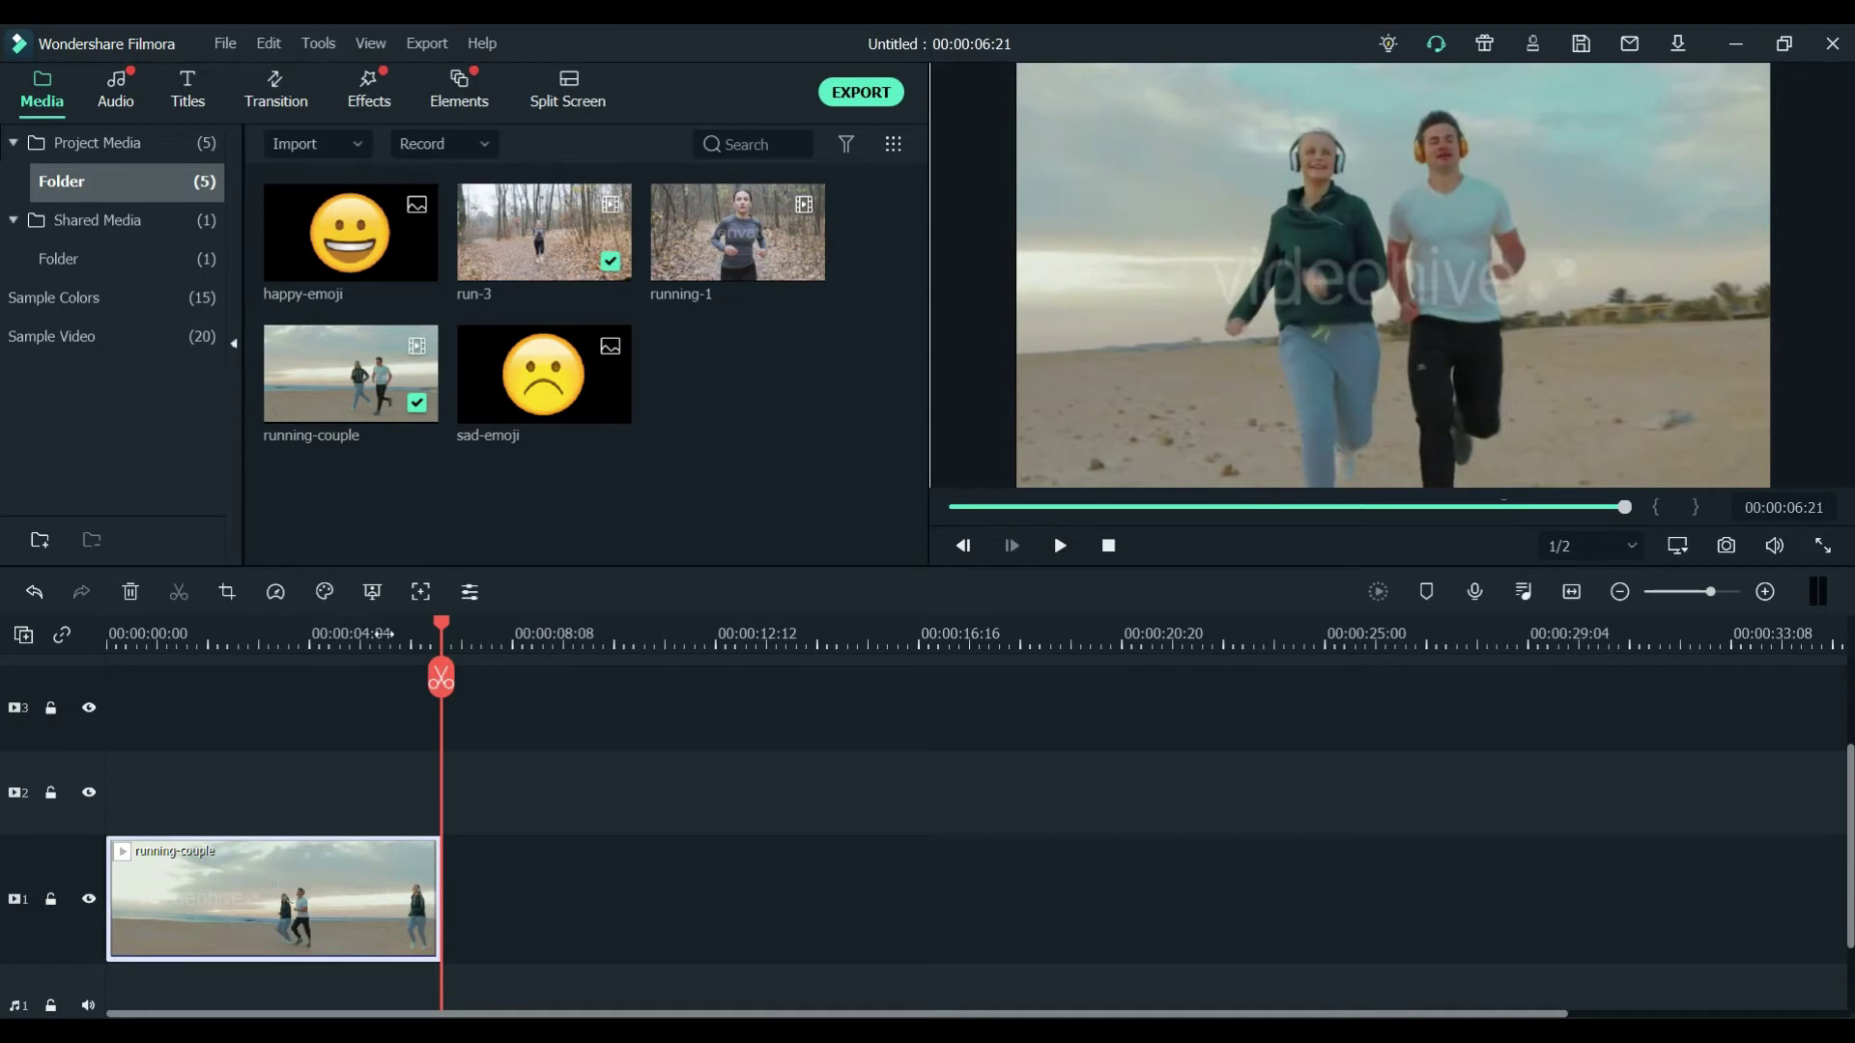
{"action": "left_click", "coordinate": [420, 591]}
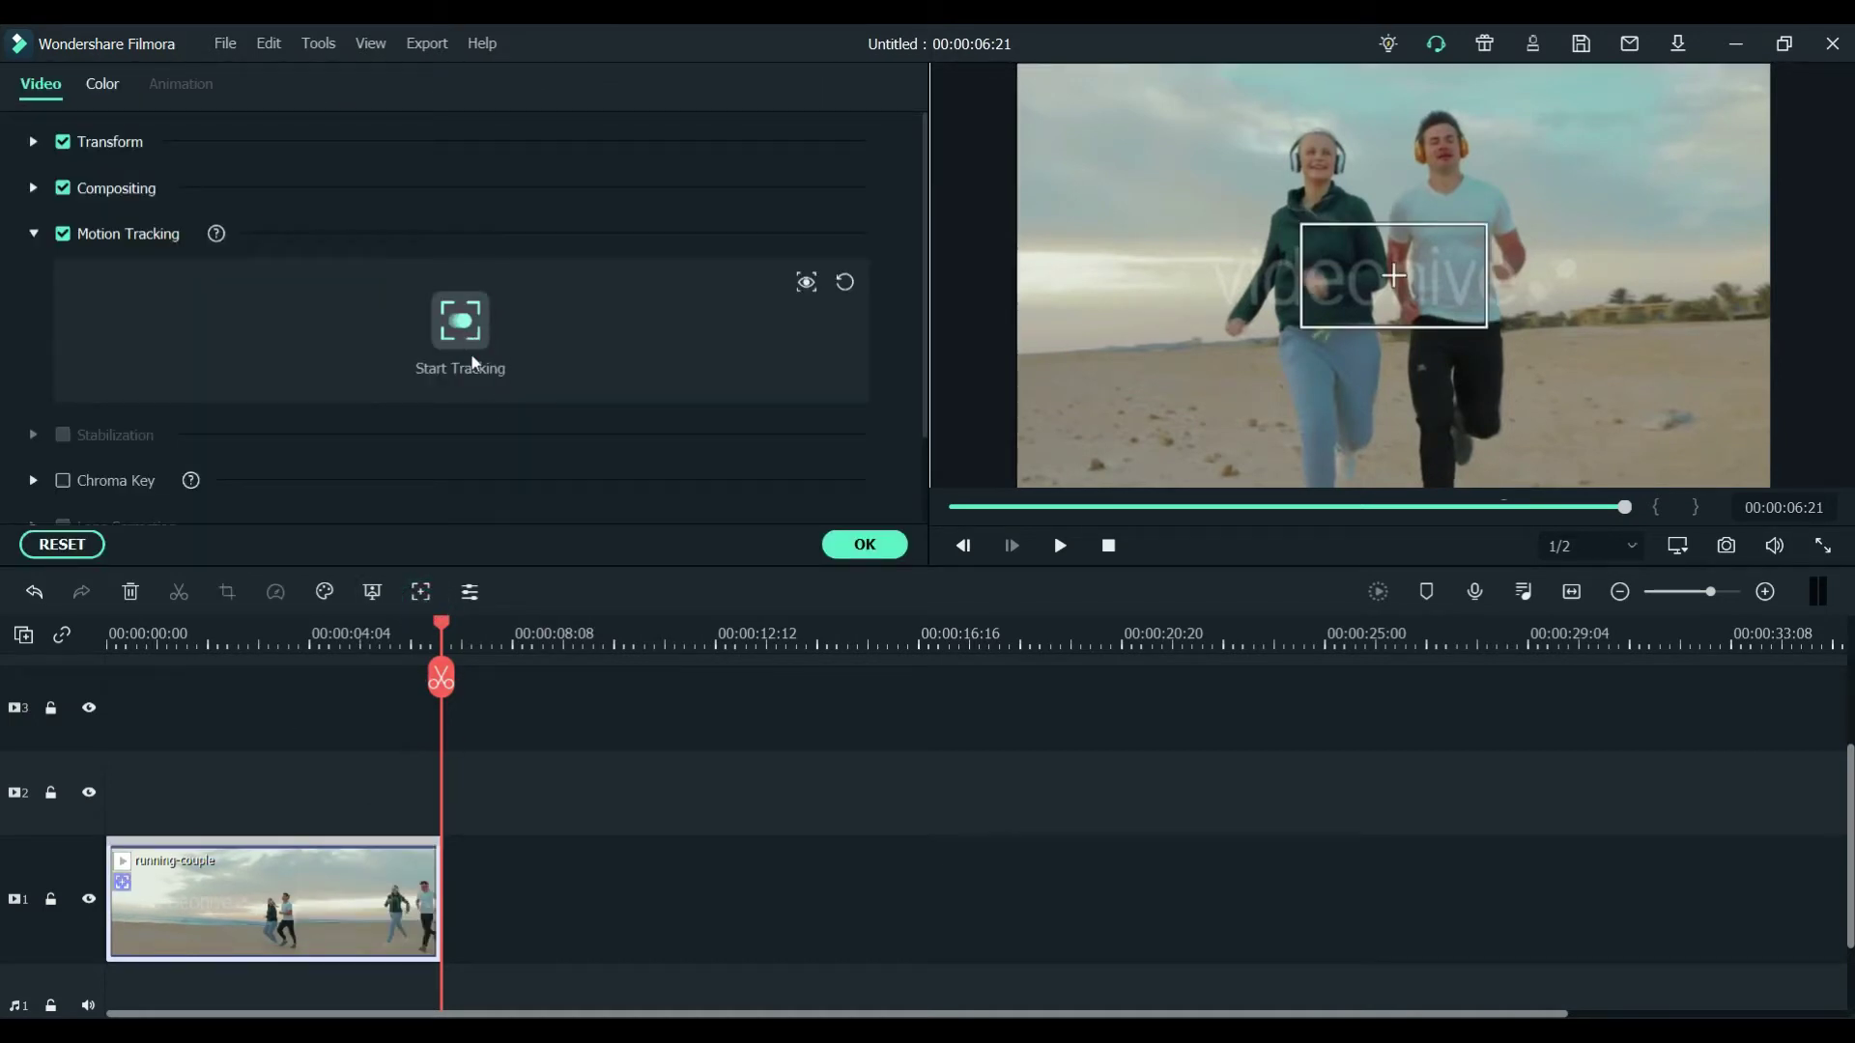
{"action": "left_click", "coordinate": [1363, 293]}
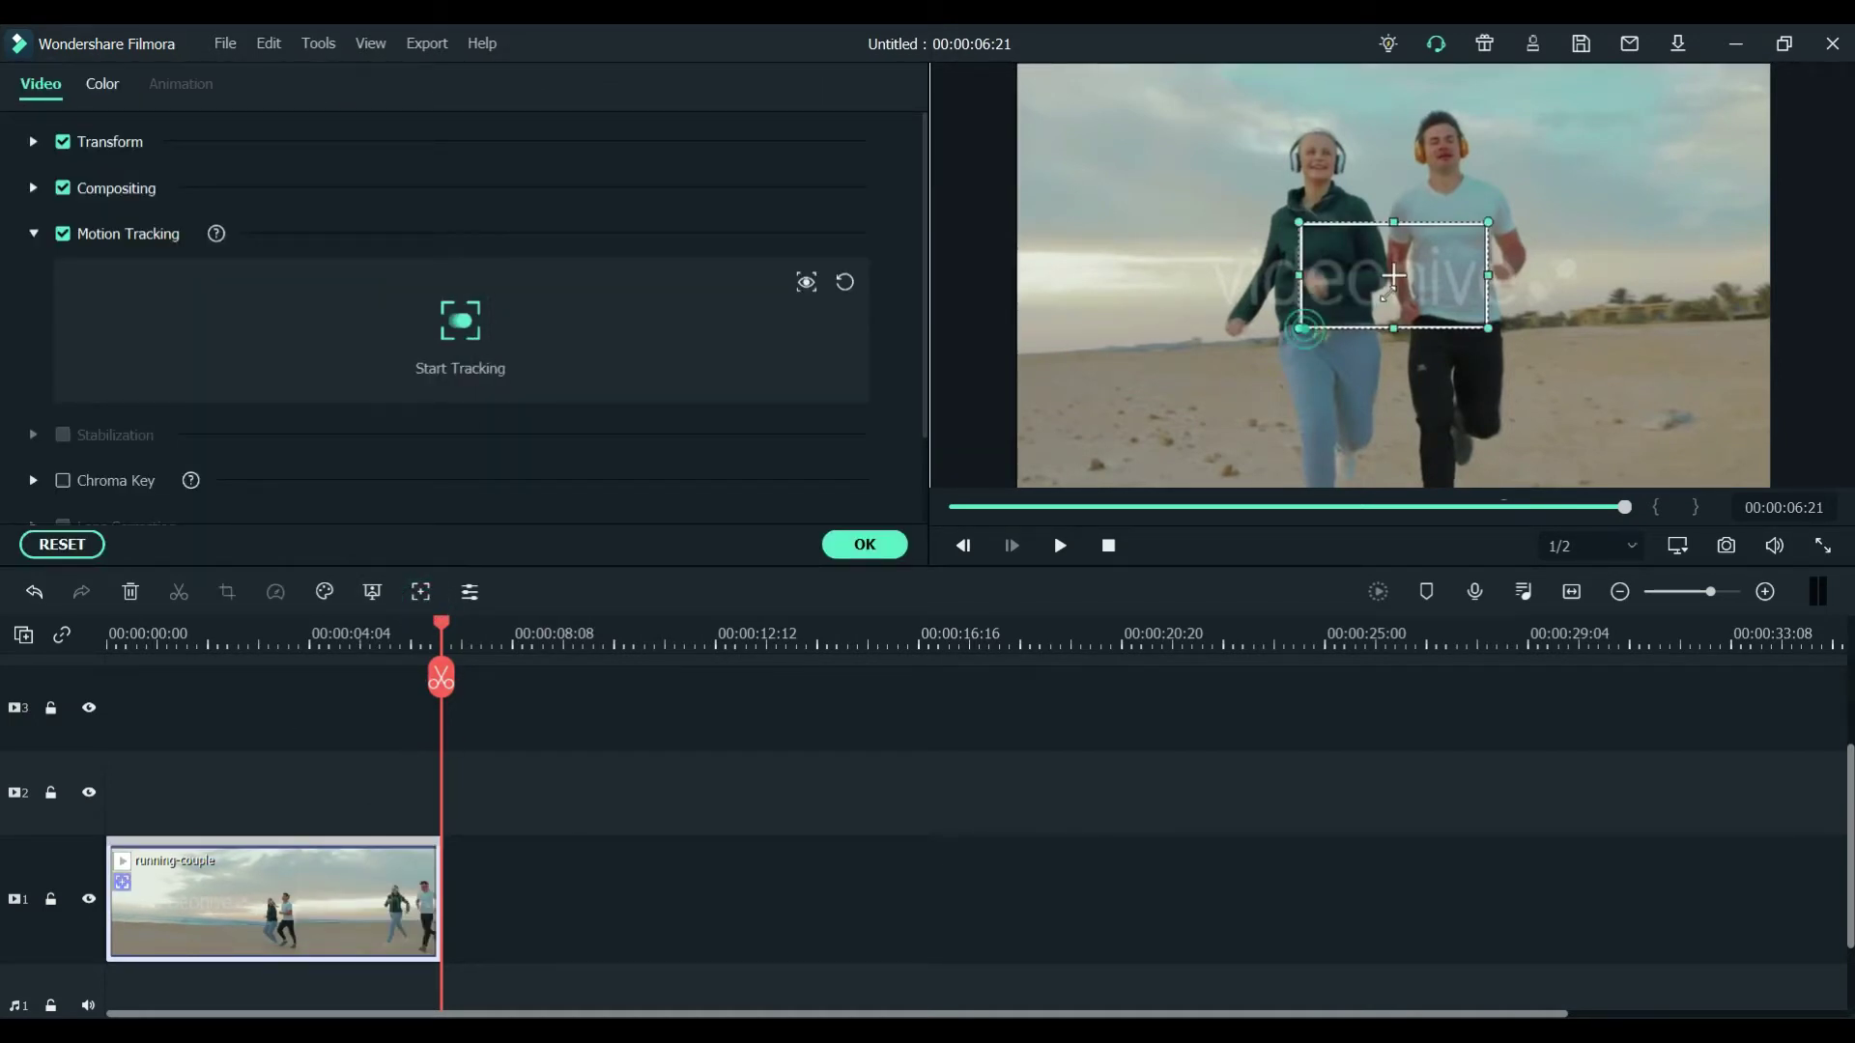
{"action": "left_click_drag", "start_coordinate": [1300, 328], "coordinate": [1413, 118]}
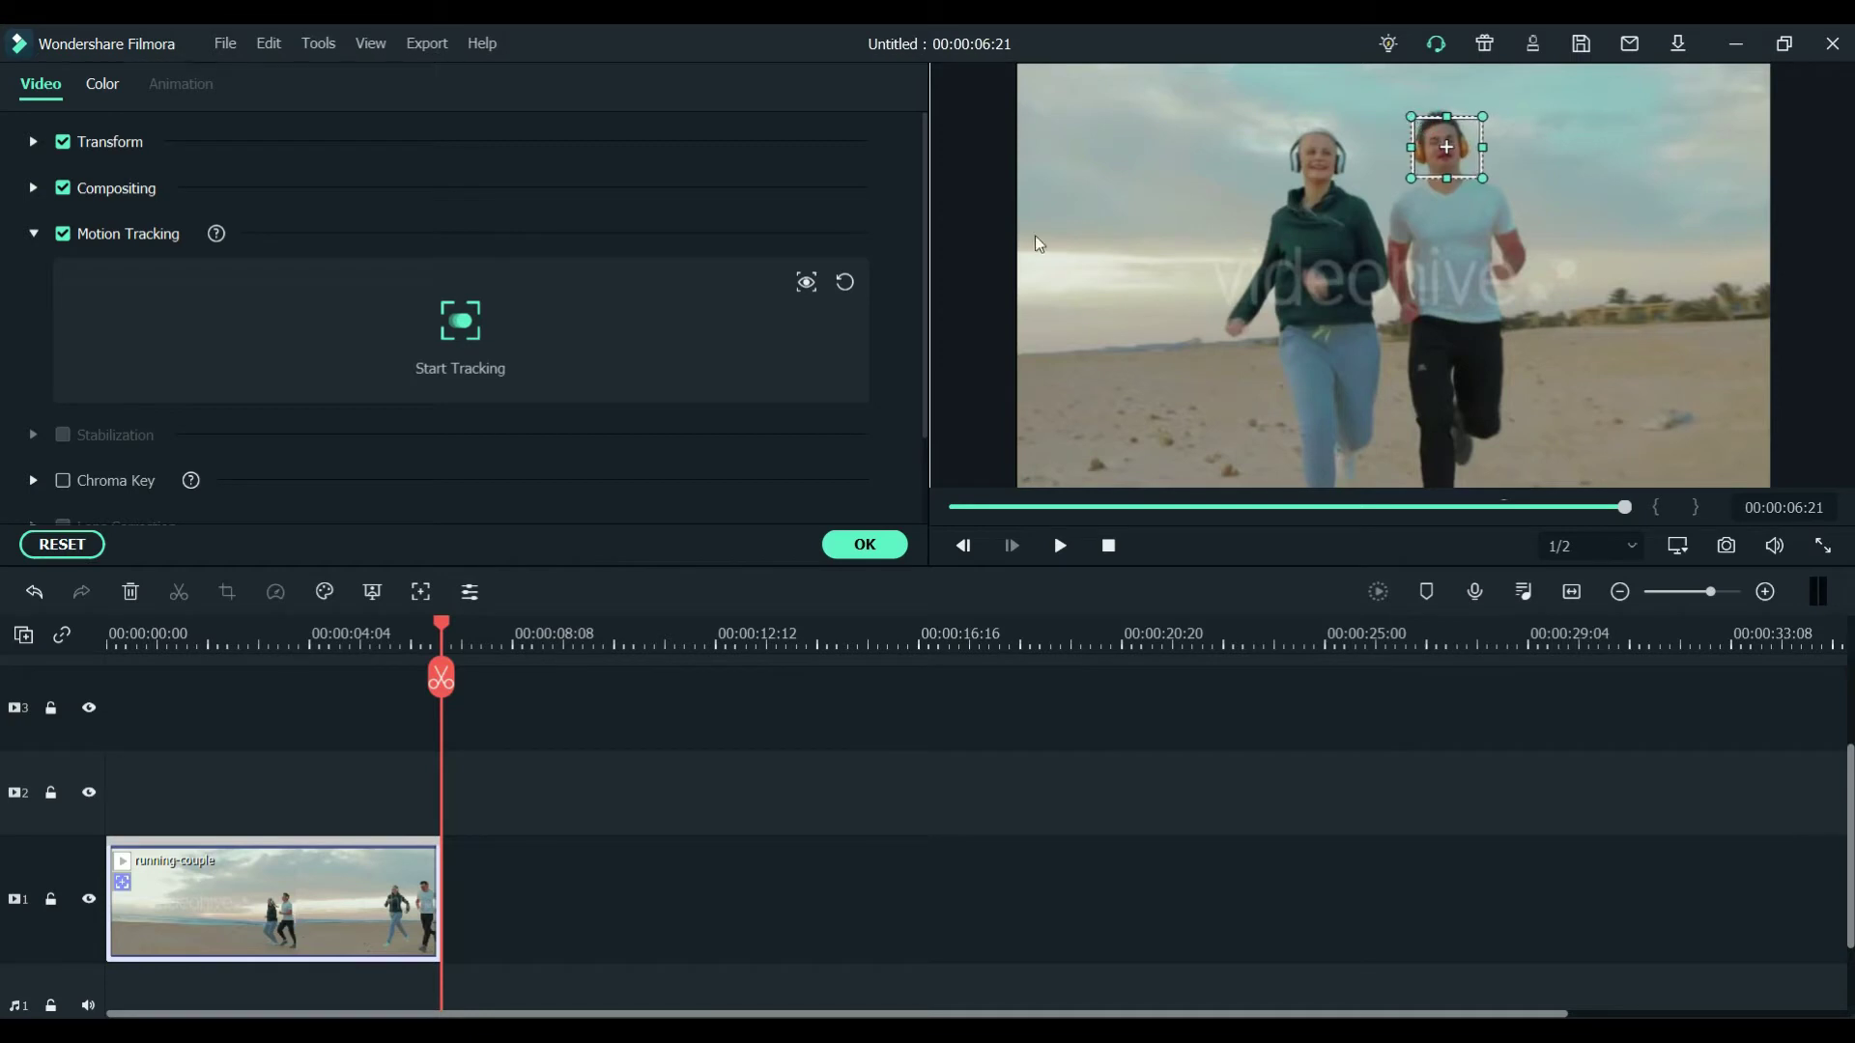
Step: Run motion tracking on the man's head from the start of the running-couple clip at 00:00:00:00
{"action": "left_click", "coordinate": [480, 332]}
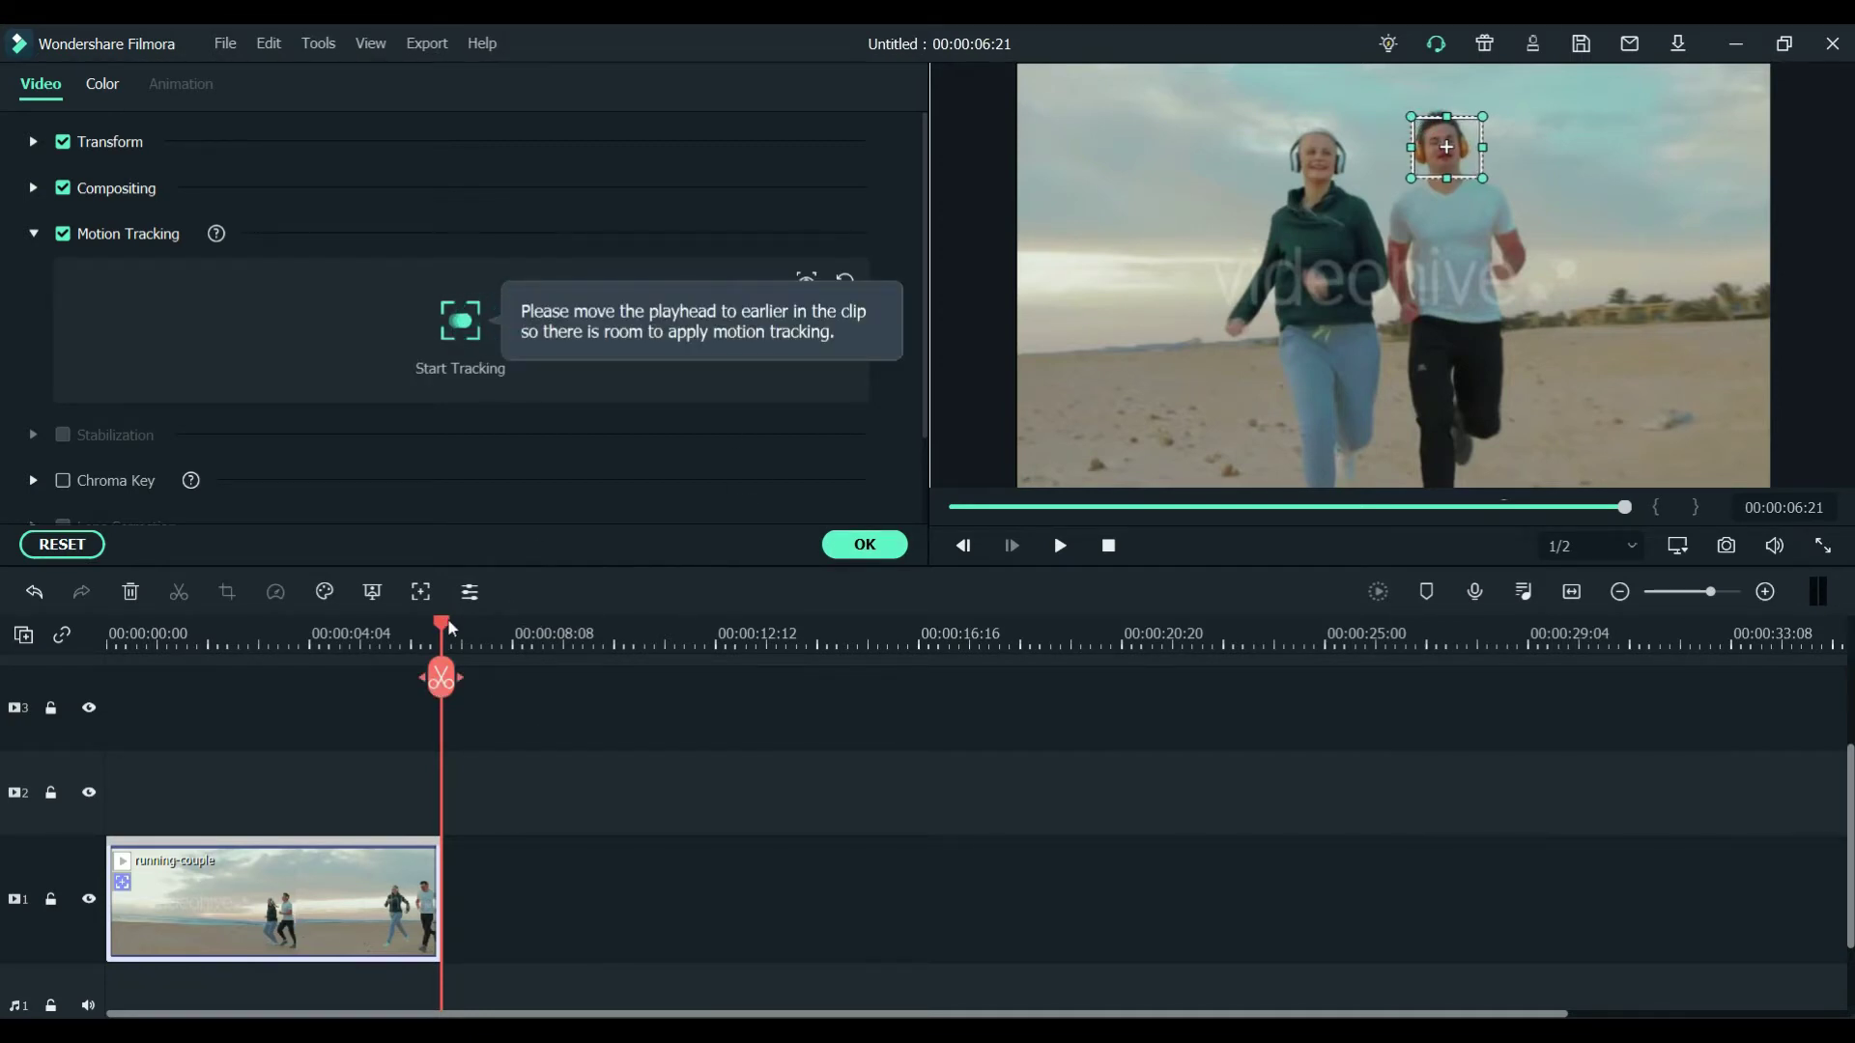
{"action": "left_click_drag", "start_coordinate": [441, 626], "coordinate": [107, 626]}
{"action": "left_click", "coordinate": [457, 325]}
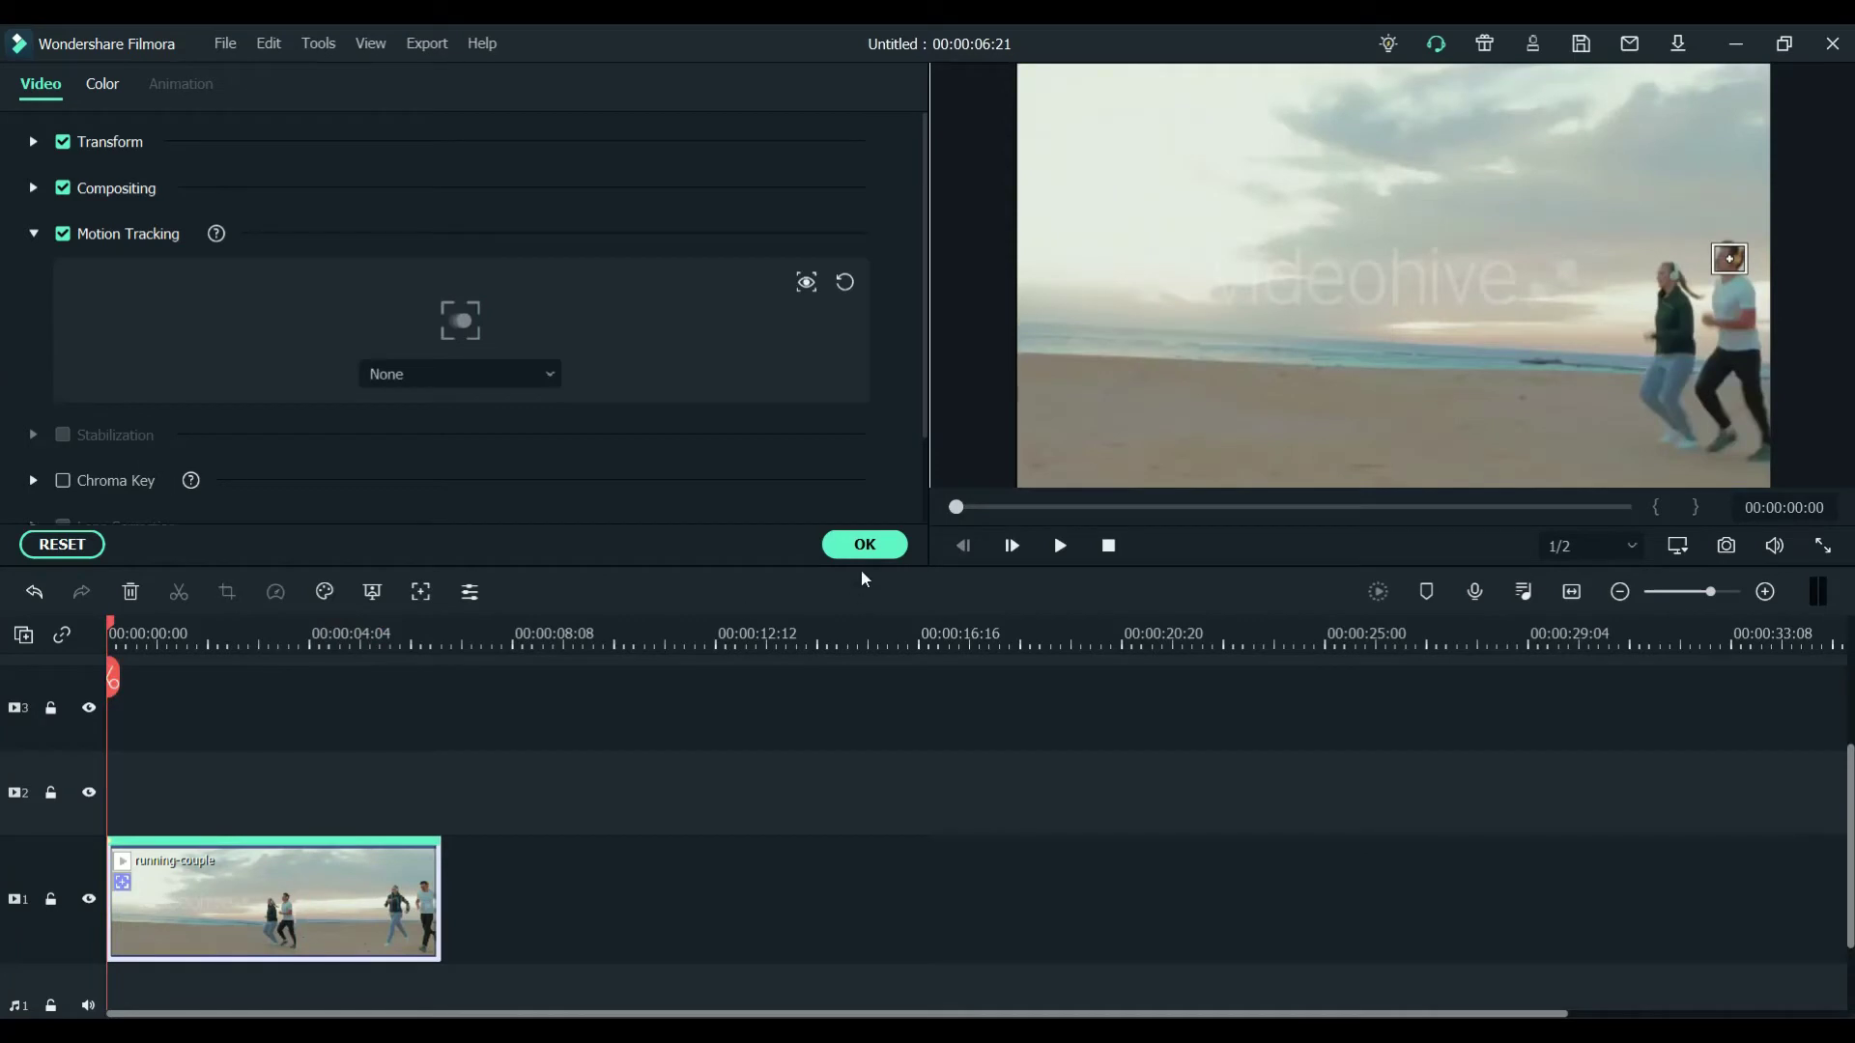
{"action": "left_click", "coordinate": [865, 557]}
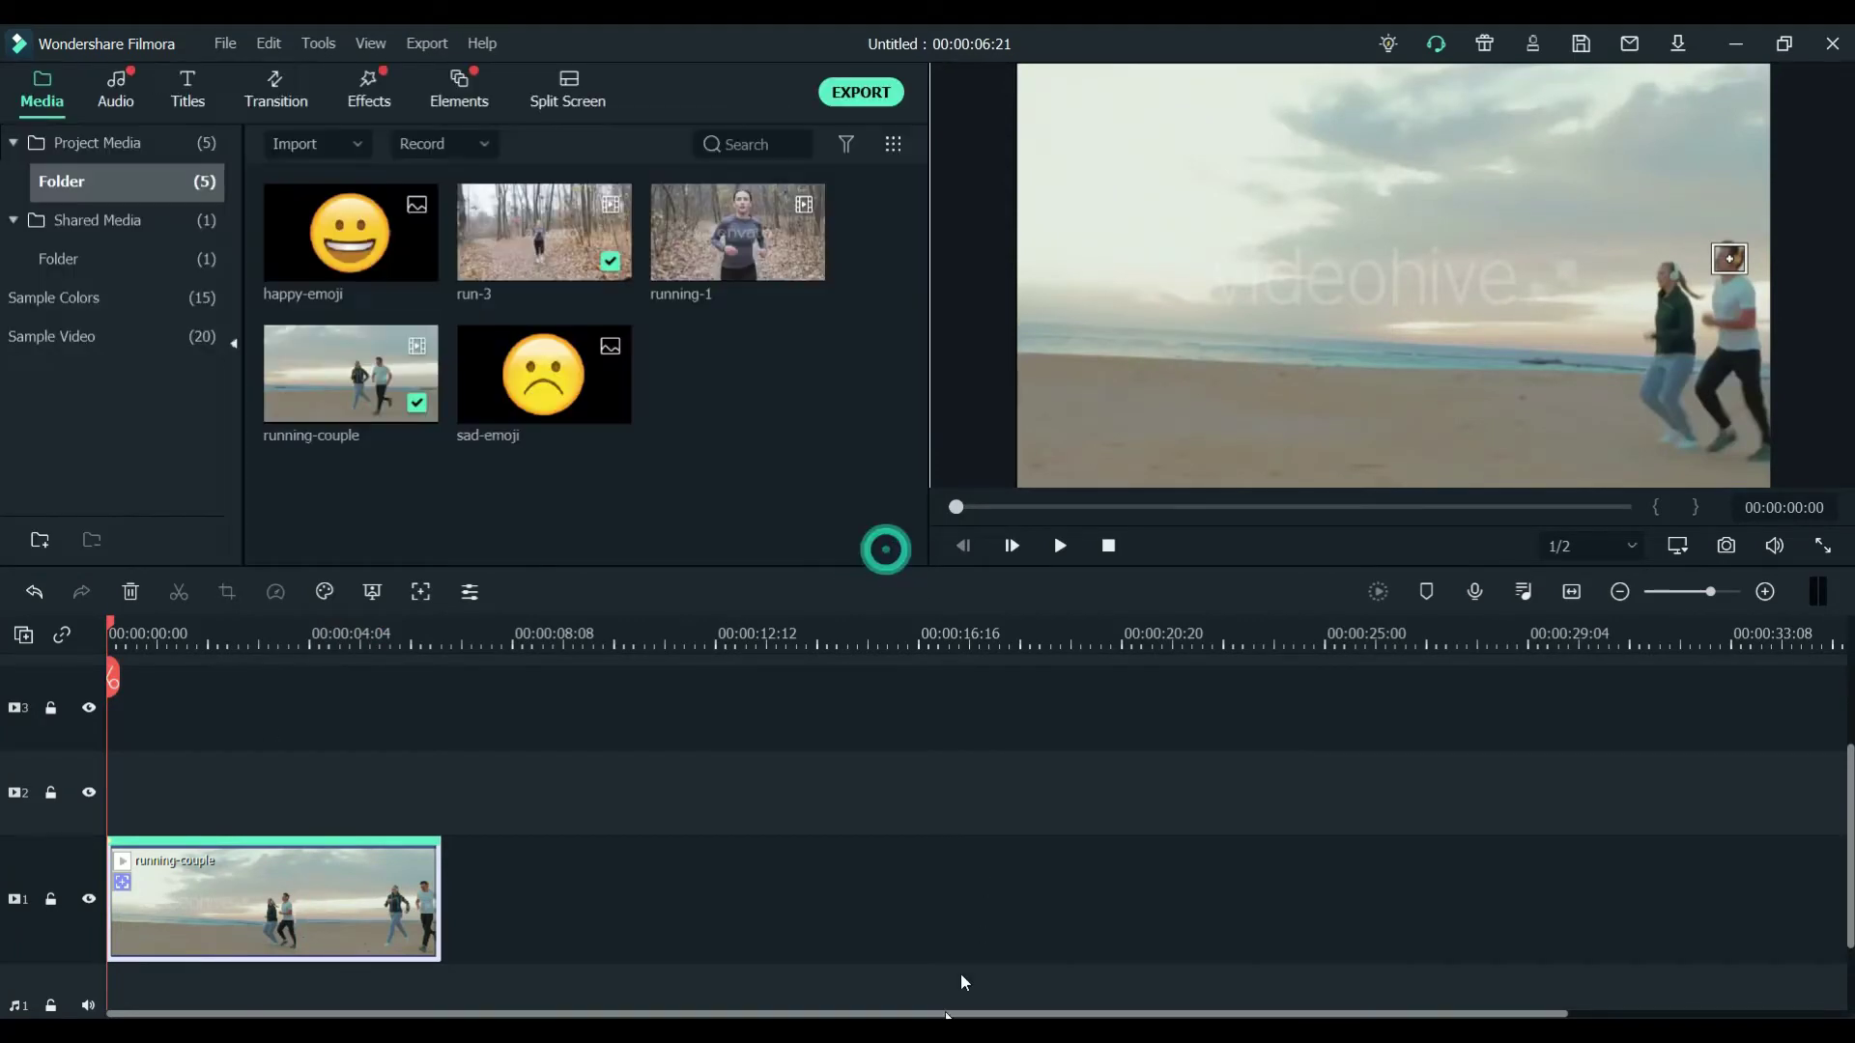
Step: Place happy-emoji on video track 2 for the running-couple clip's full length and shrink it onto the man's head
{"action": "left_click_drag", "start_coordinate": [350, 232], "coordinate": [77, 806]}
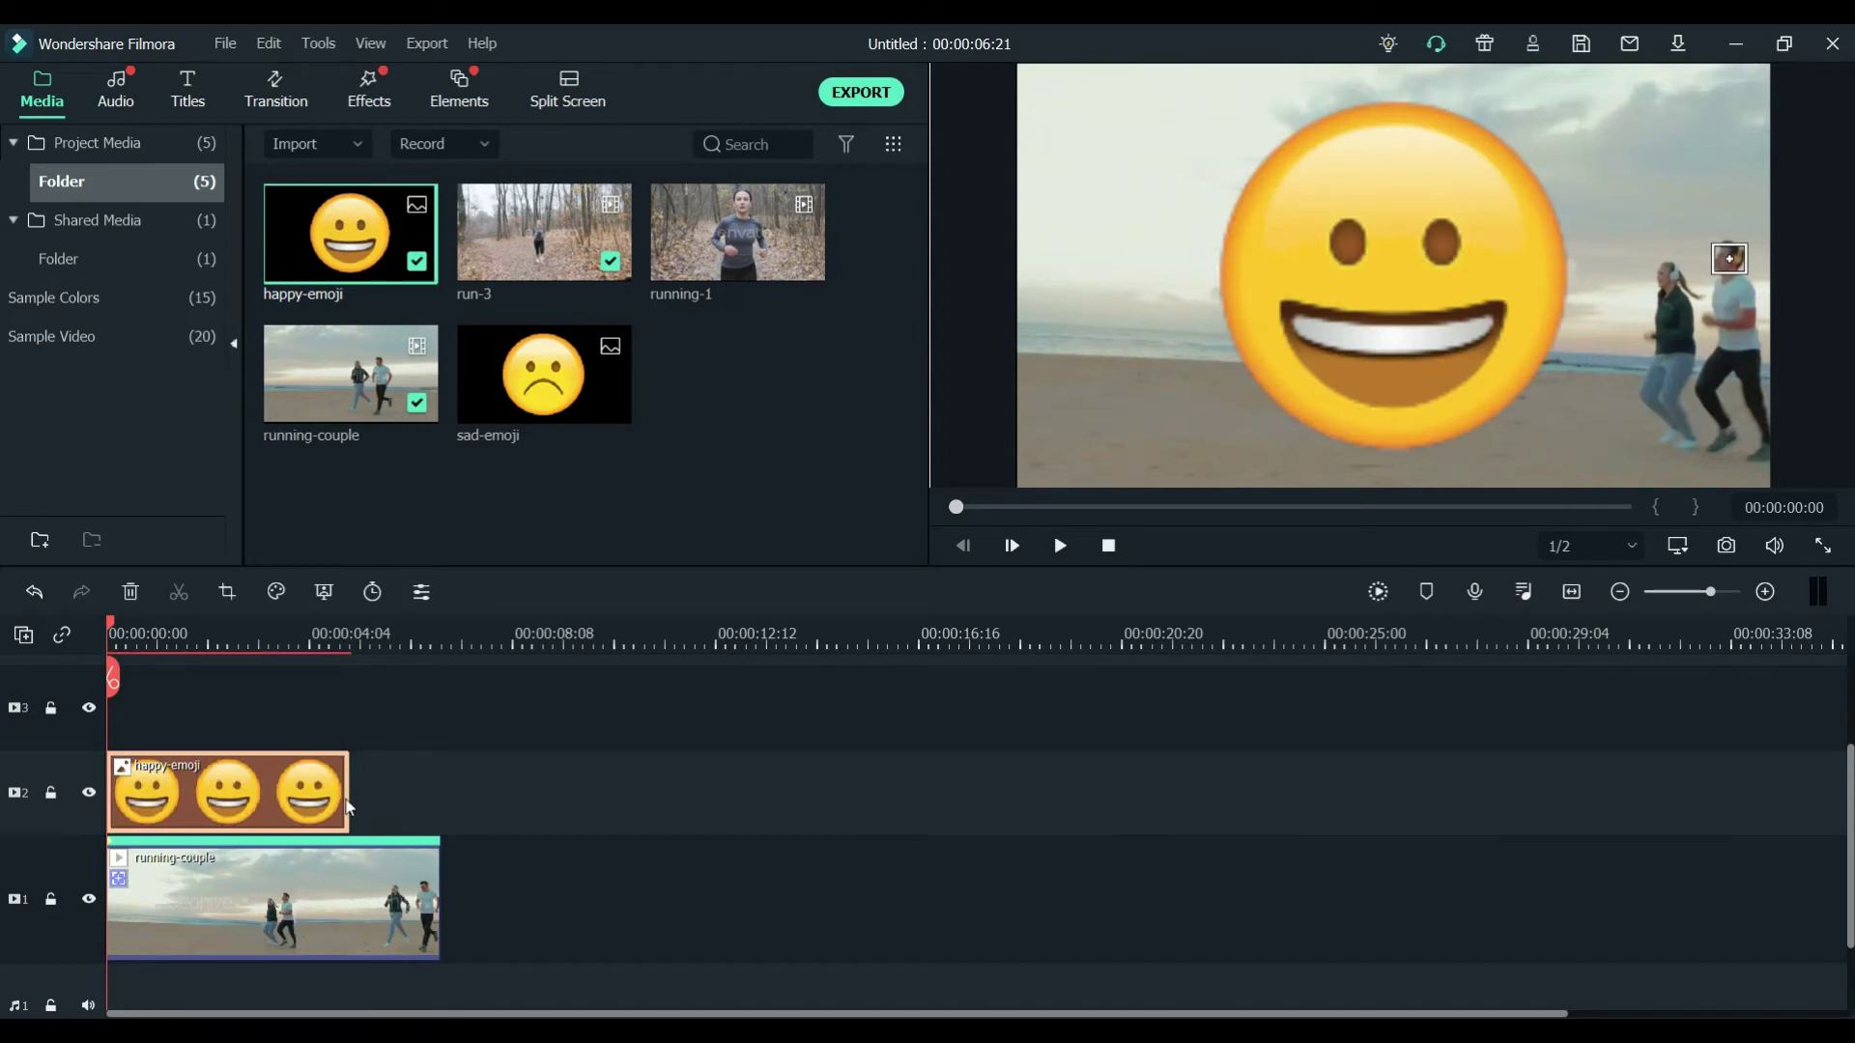
{"action": "left_click_drag", "start_coordinate": [349, 808], "coordinate": [438, 812]}
{"action": "left_click", "coordinate": [1378, 236]}
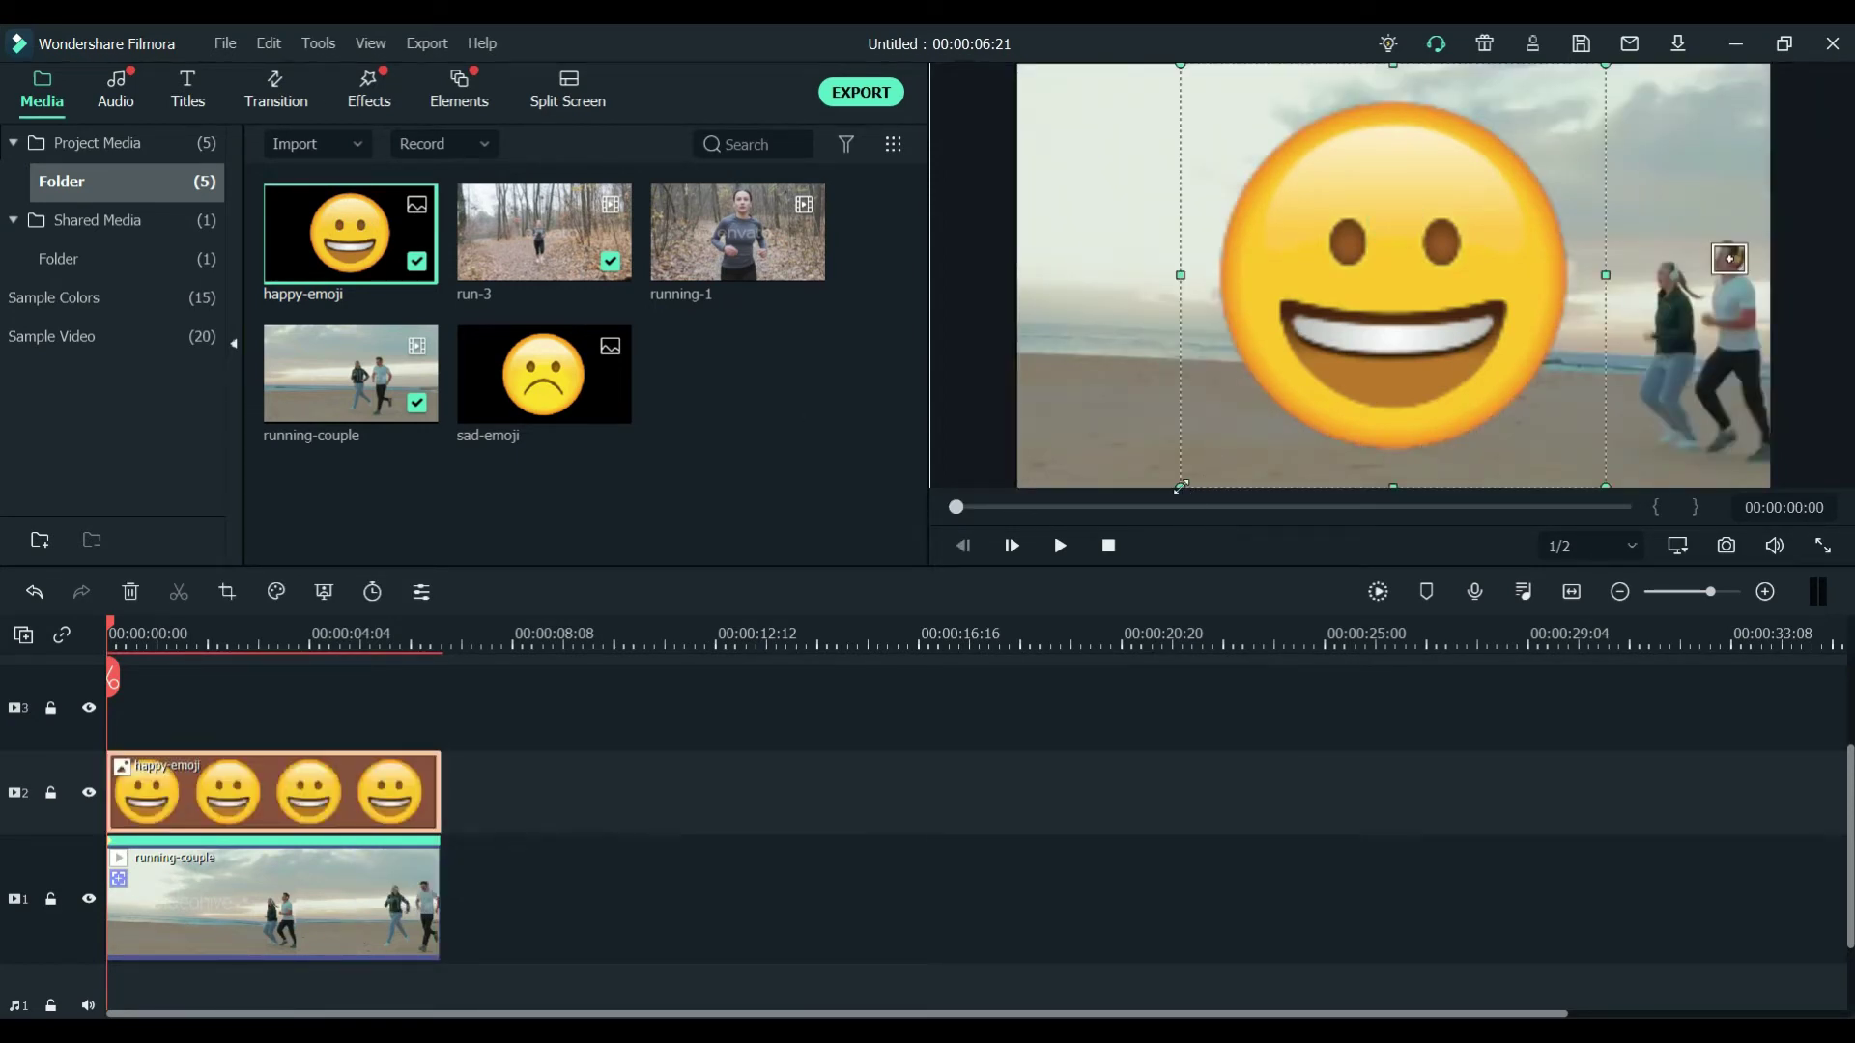
{"action": "left_click_drag", "start_coordinate": [1181, 486], "coordinate": [1721, 252]}
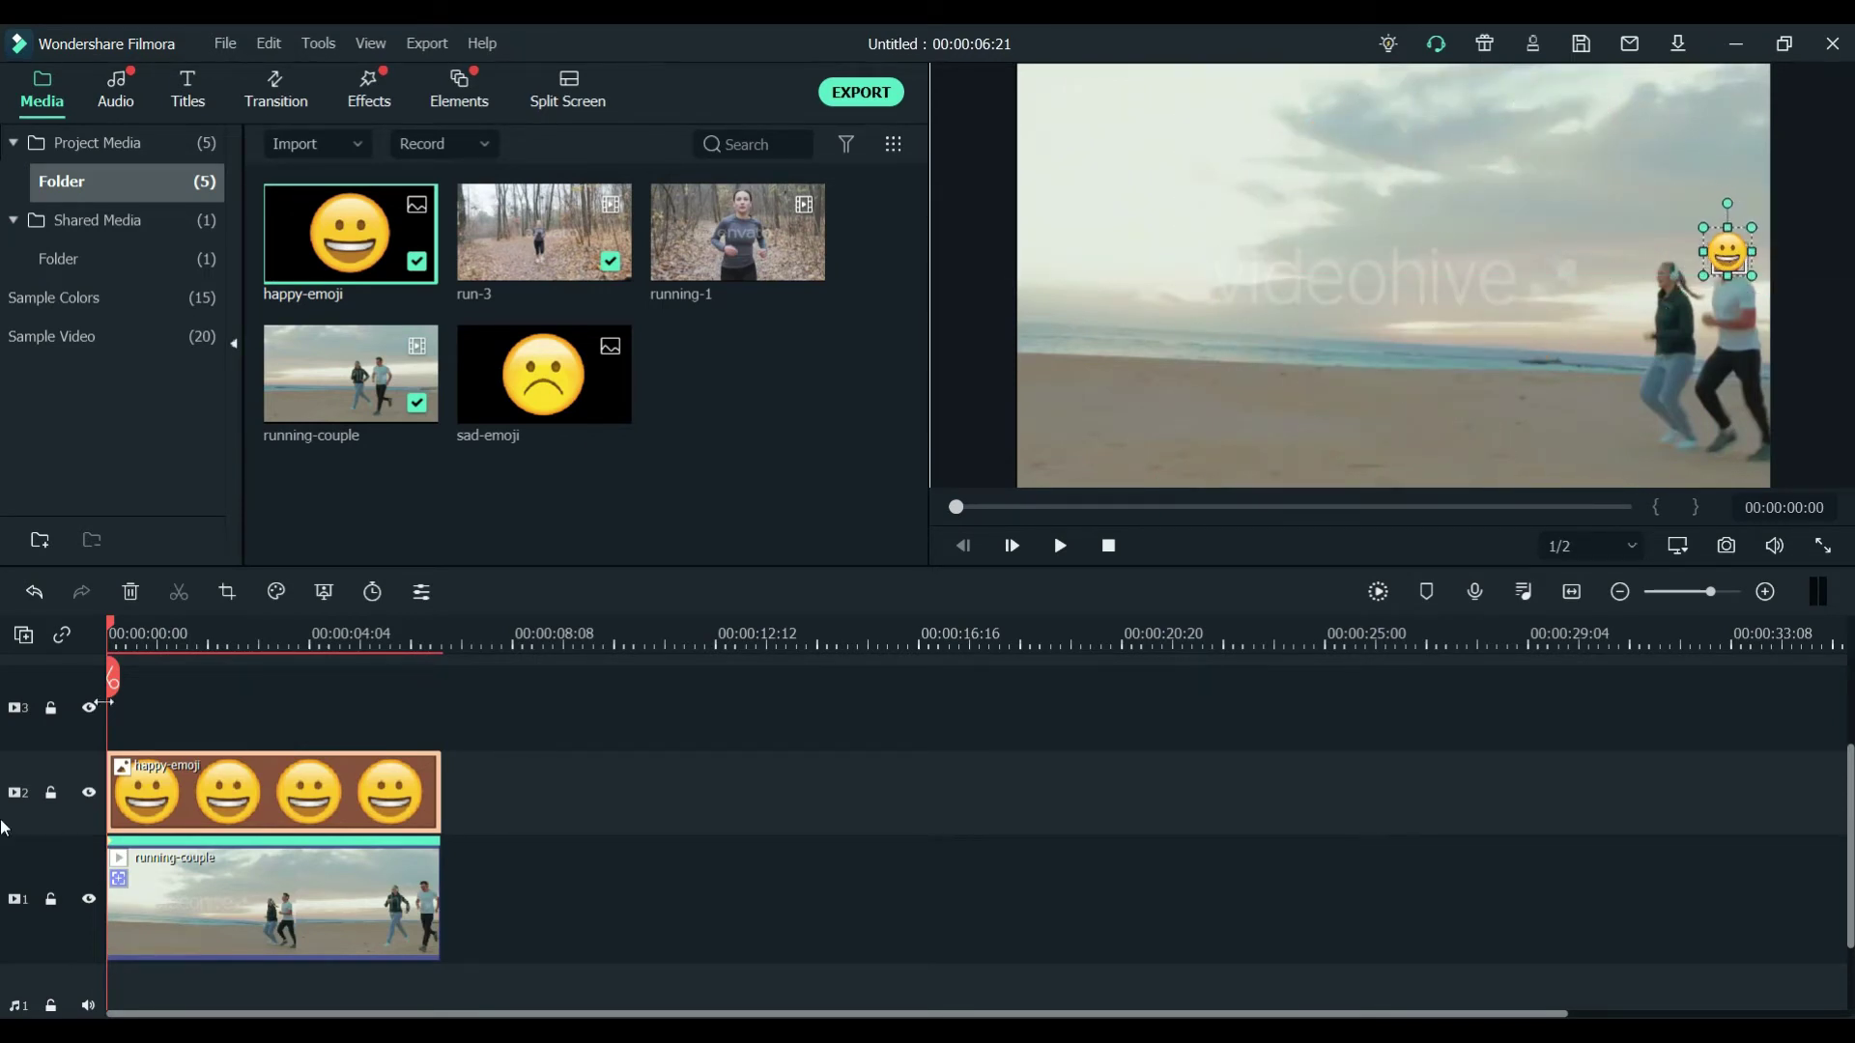
Step: Attach happy-emoji to the running-couple clip's motion tracking and play back the result
{"action": "left_click", "coordinate": [226, 906]}
{"action": "left_click", "coordinate": [428, 598]}
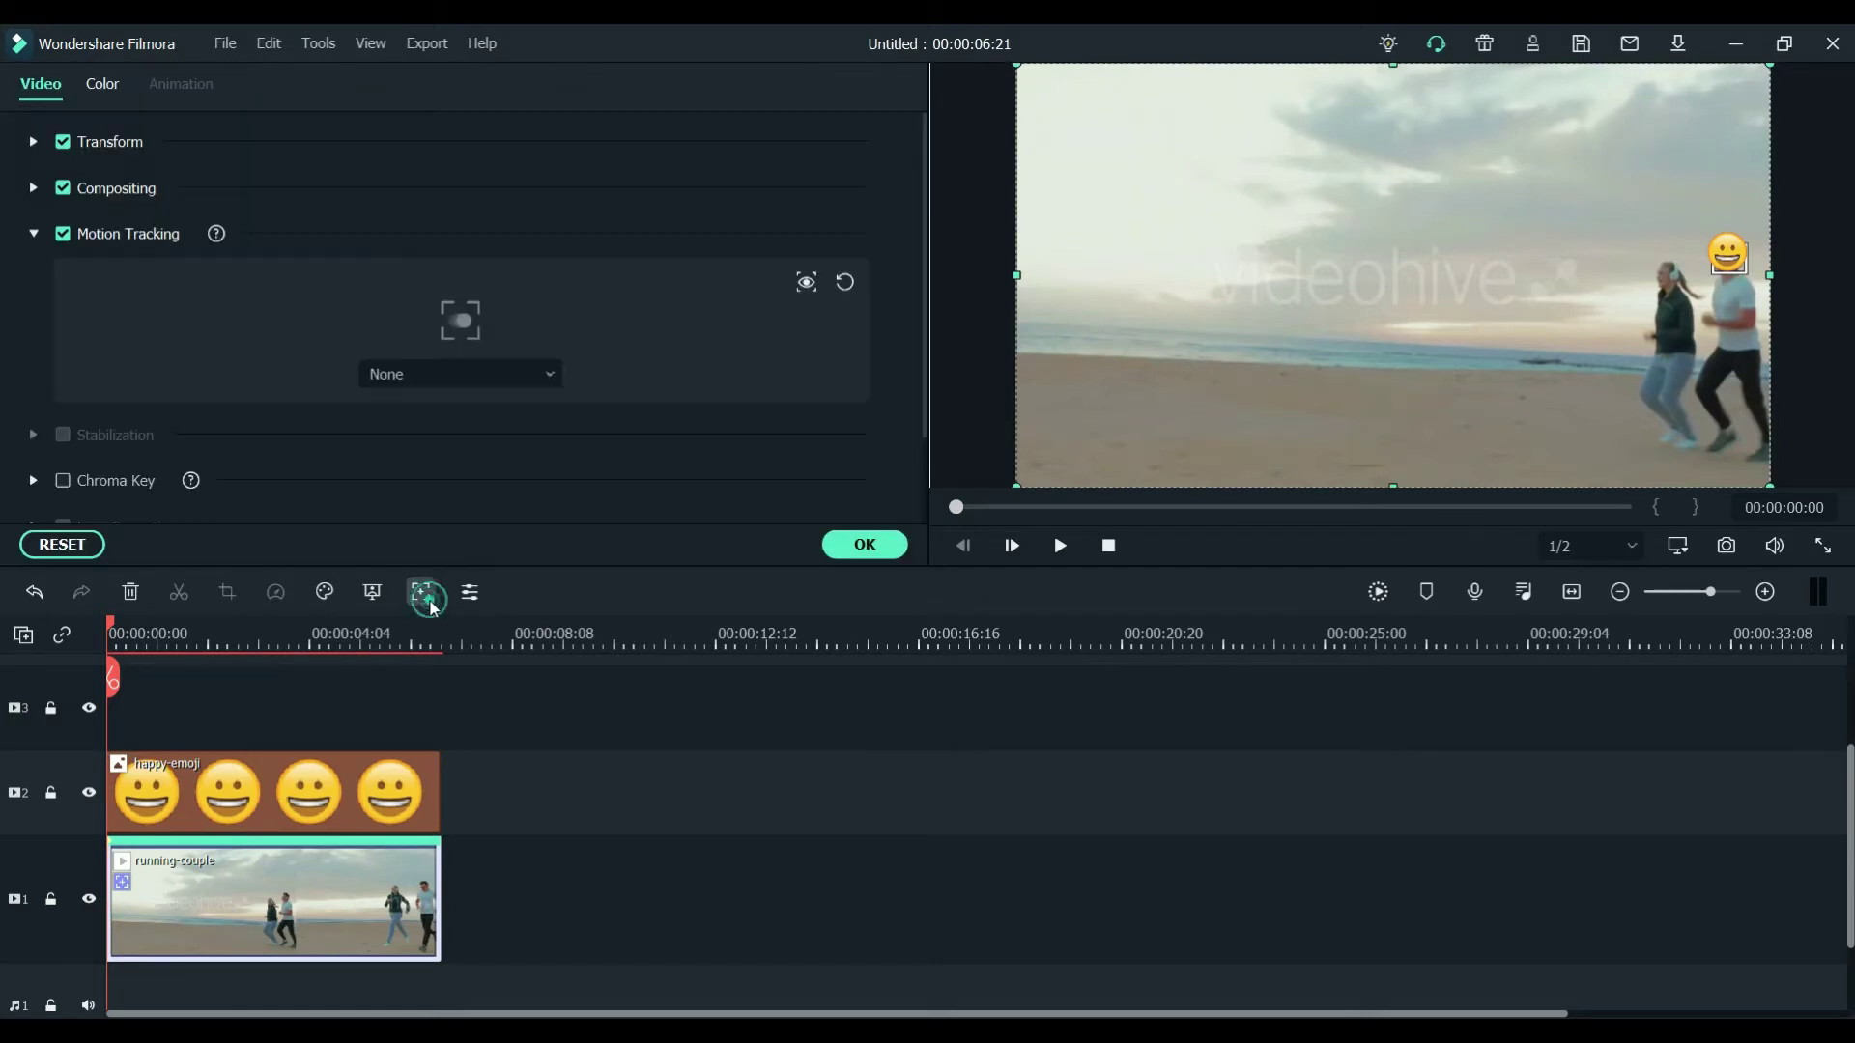
{"action": "left_click", "coordinate": [475, 376]}
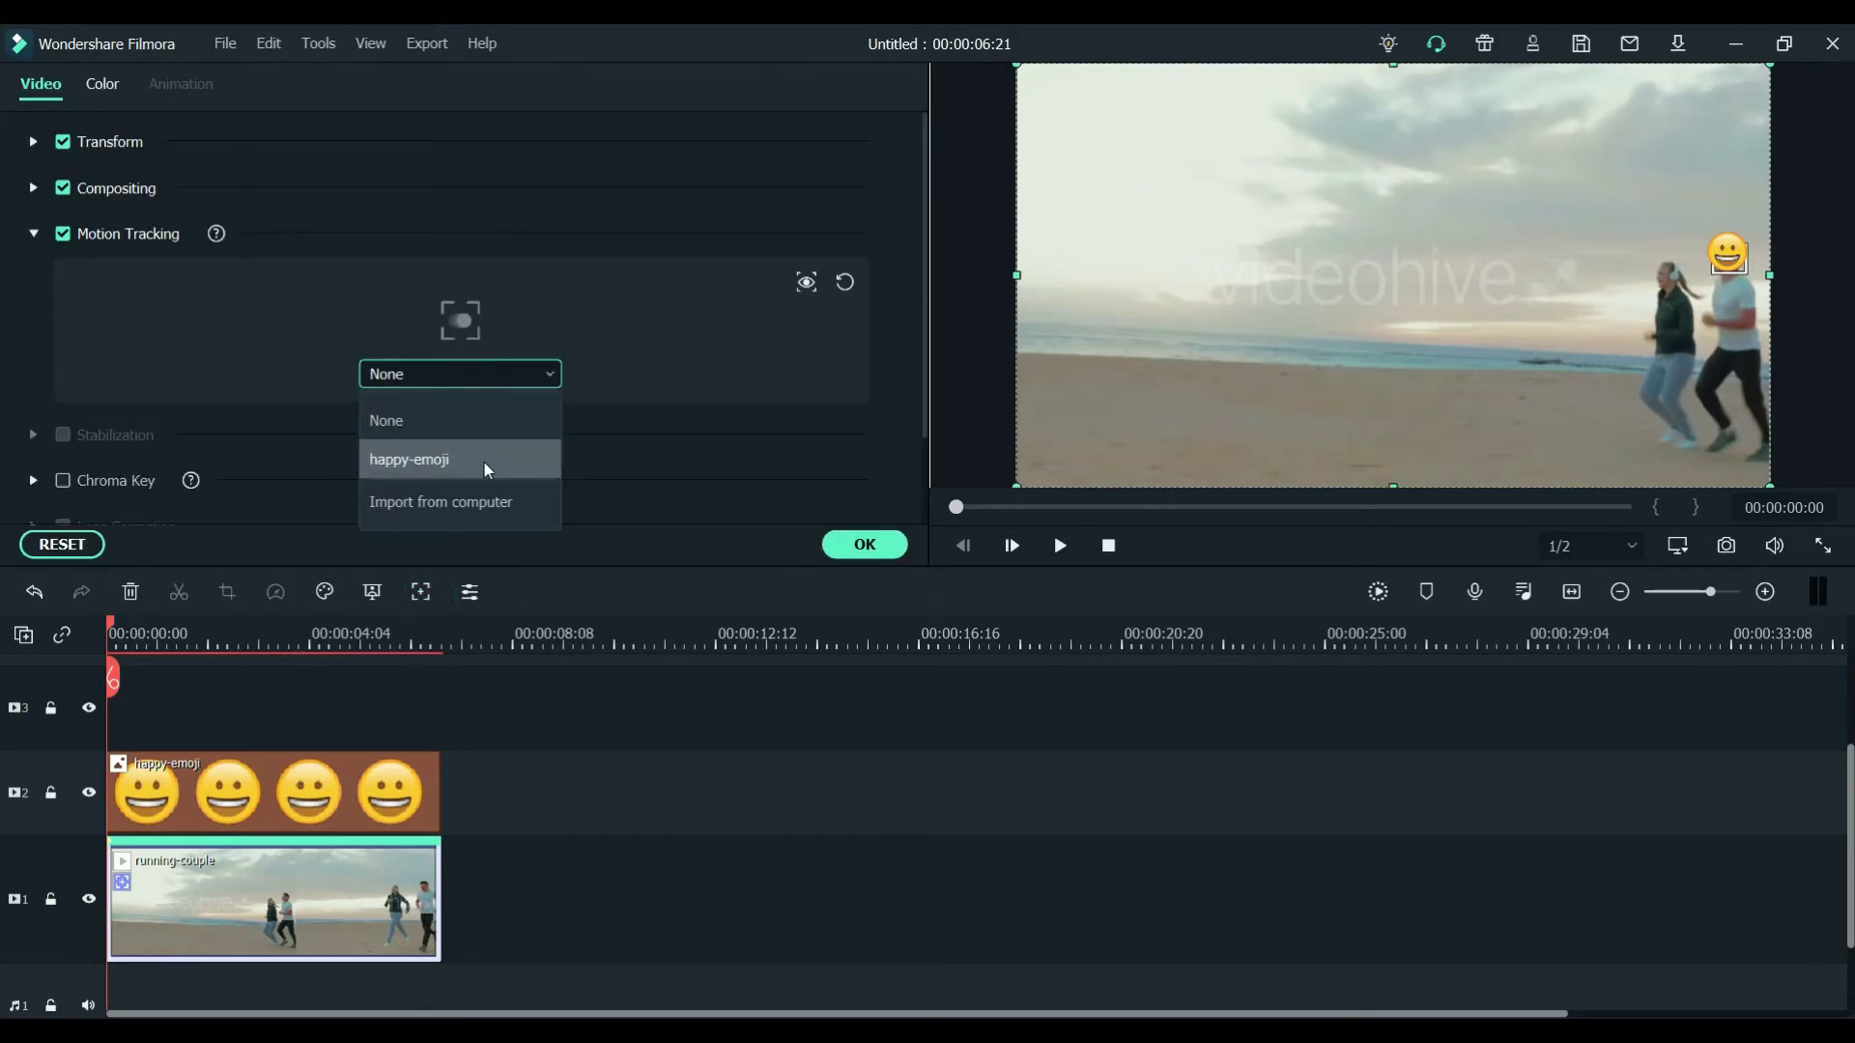
{"action": "left_click", "coordinate": [483, 461]}
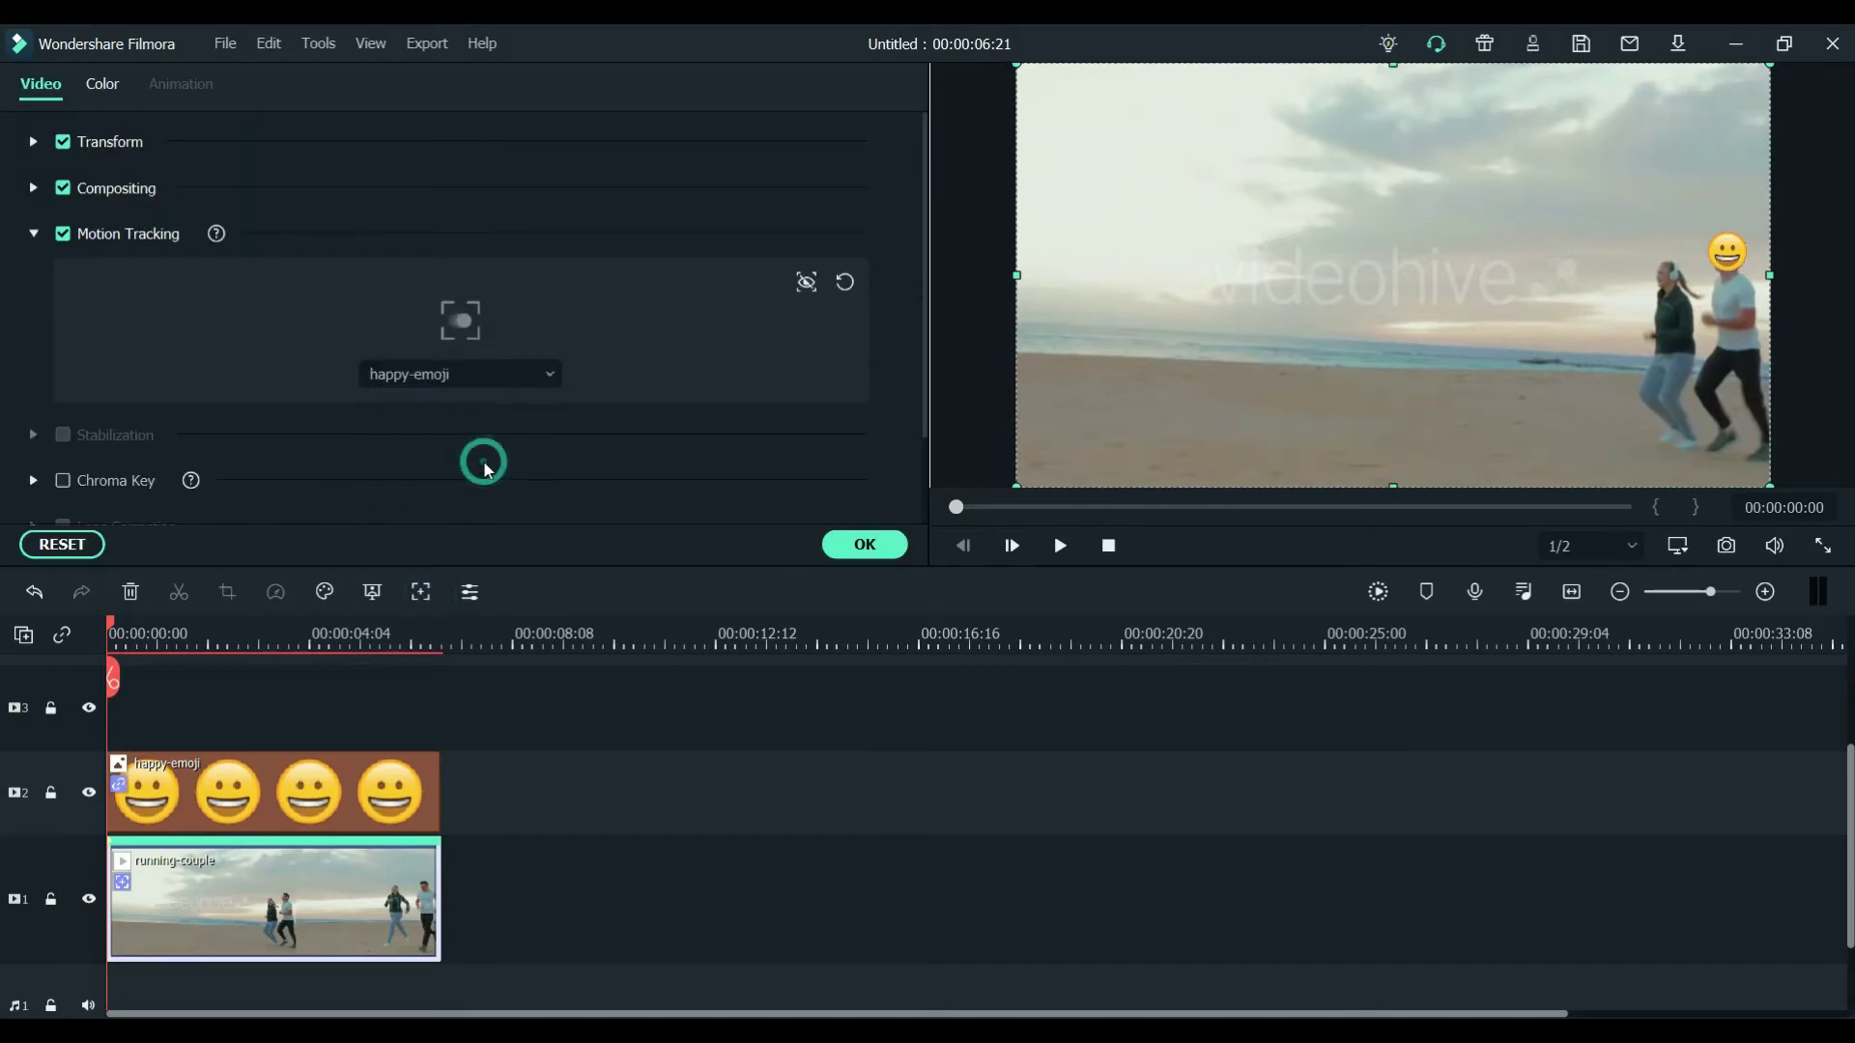
{"action": "left_click", "coordinate": [863, 547]}
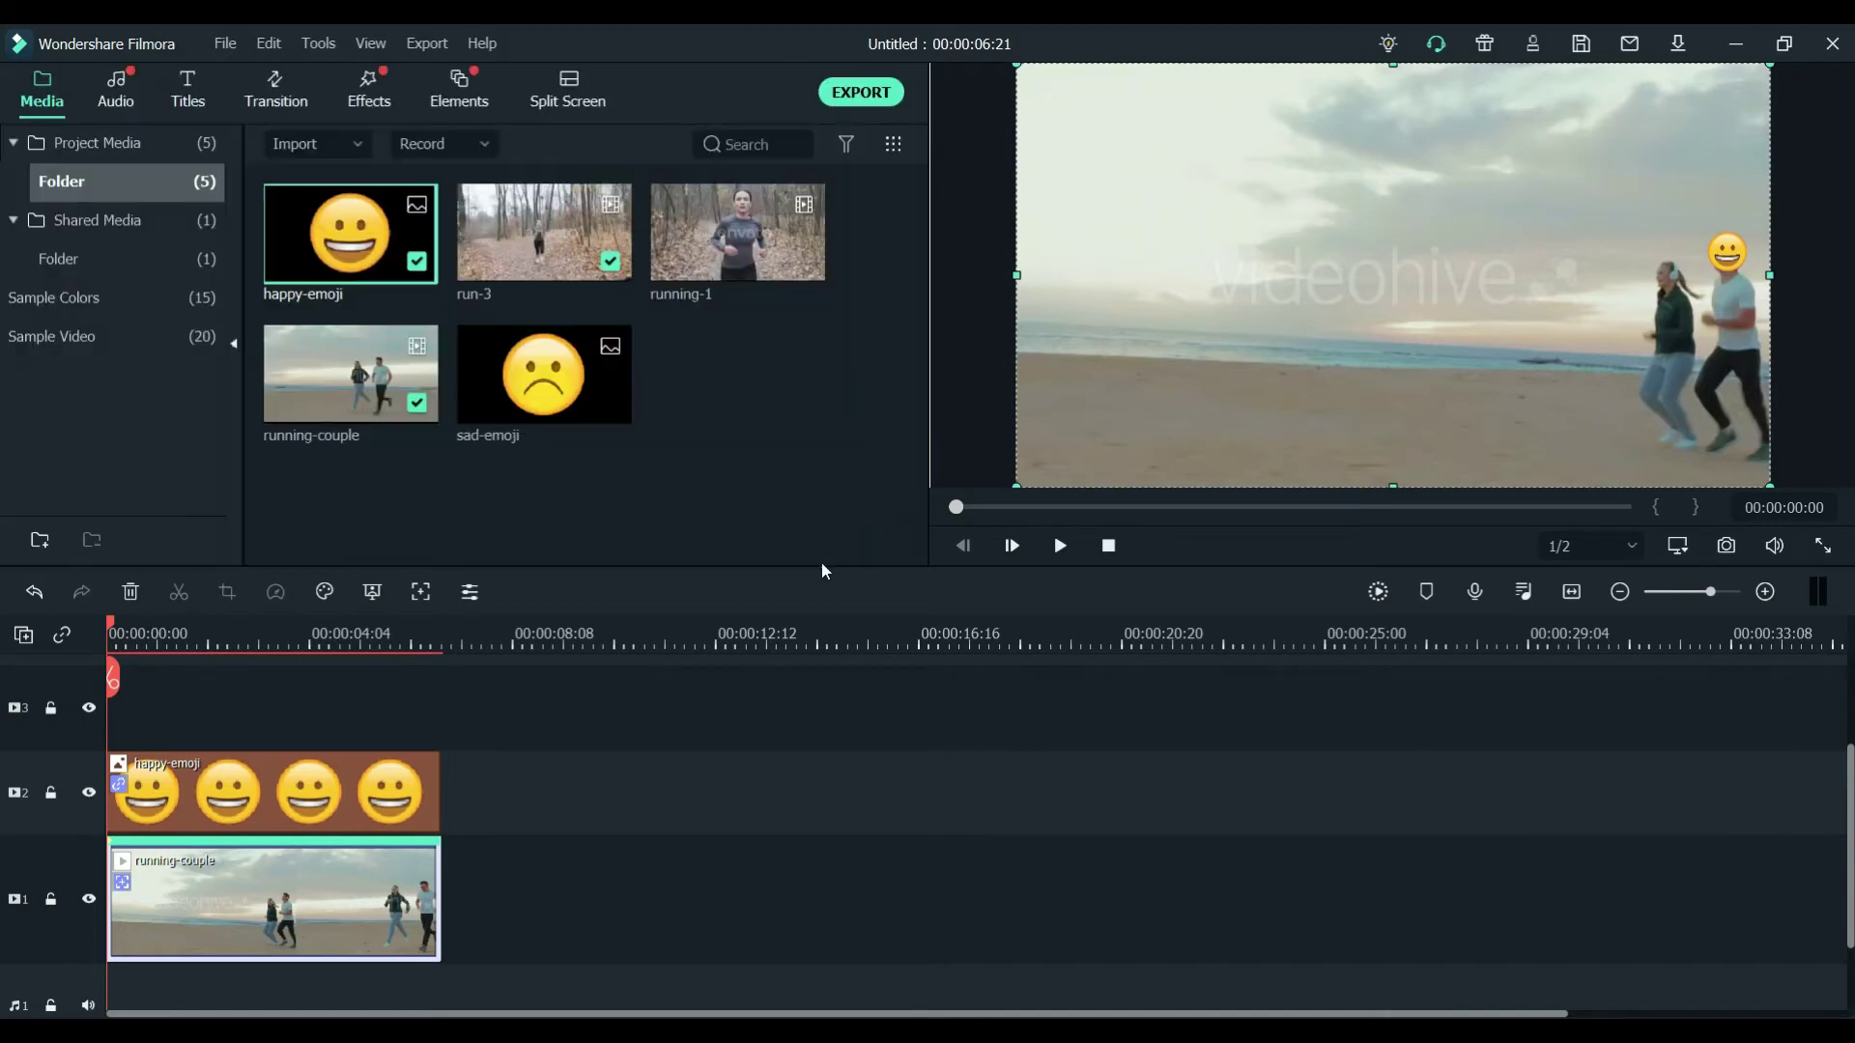
{"action": "left_click", "coordinate": [1054, 553]}
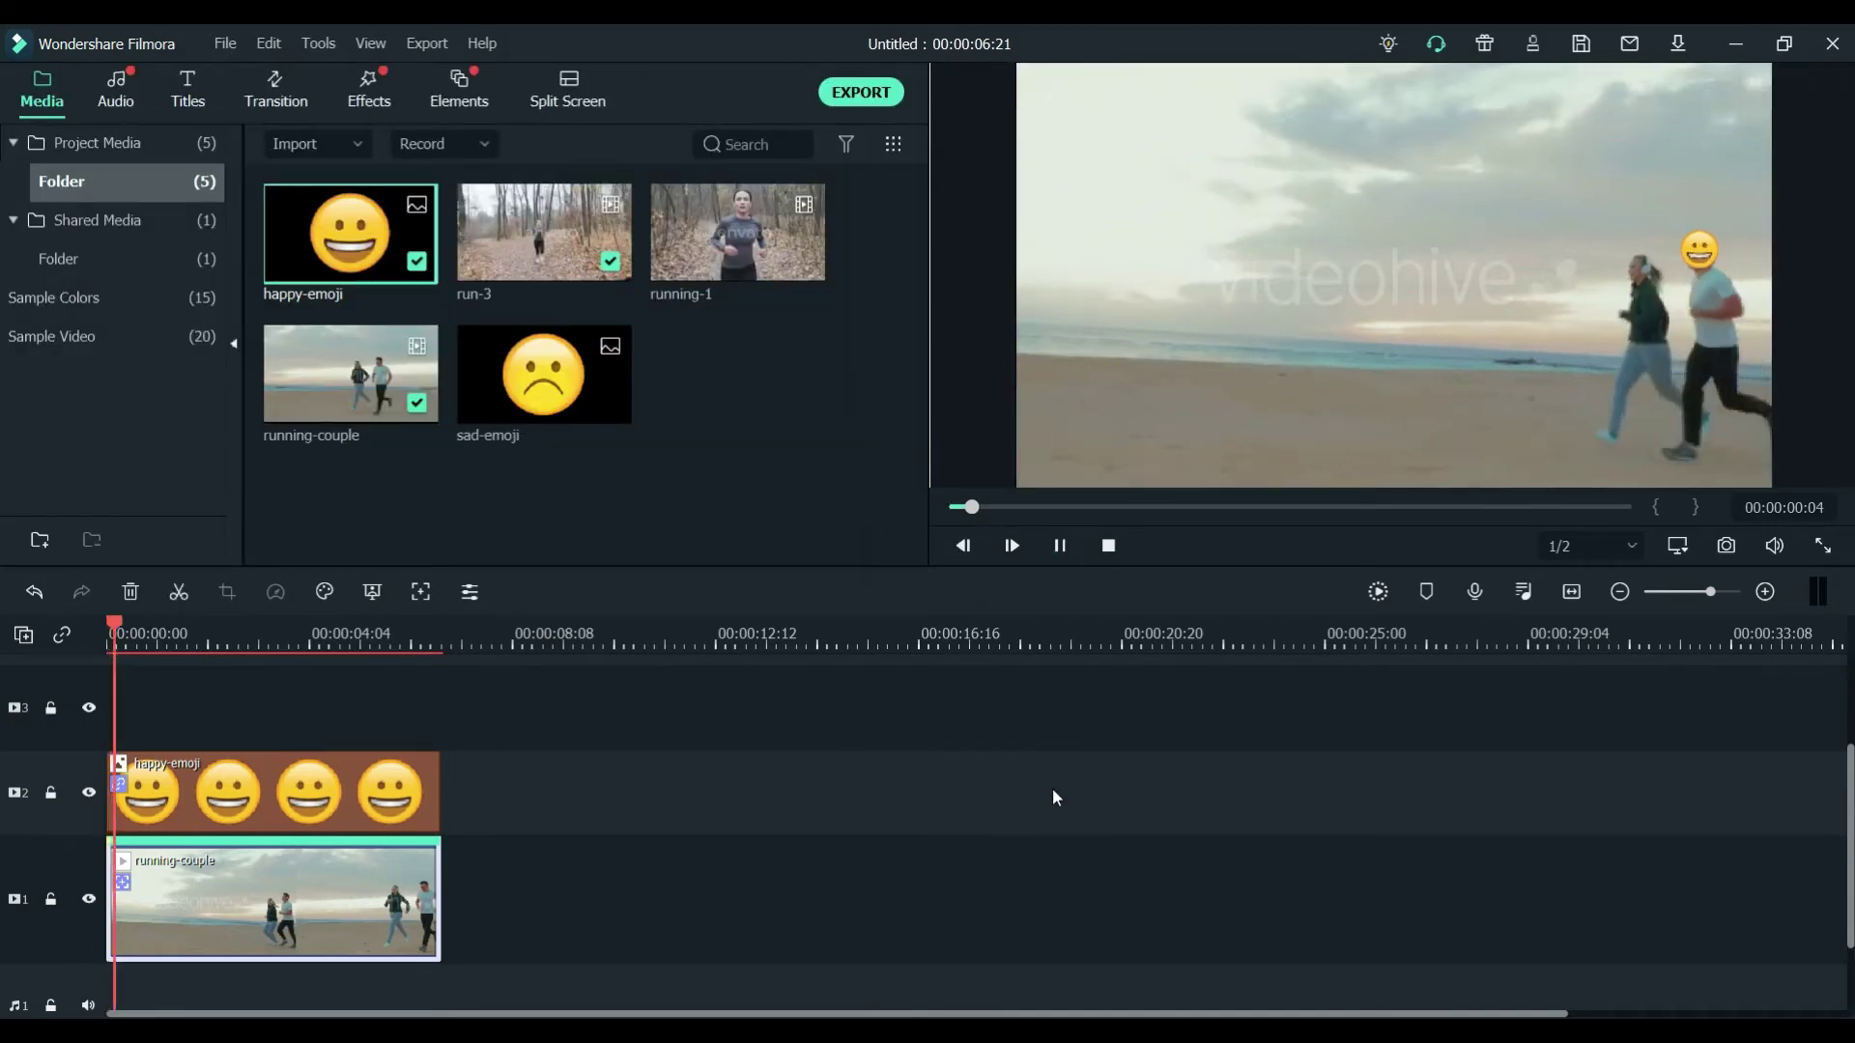
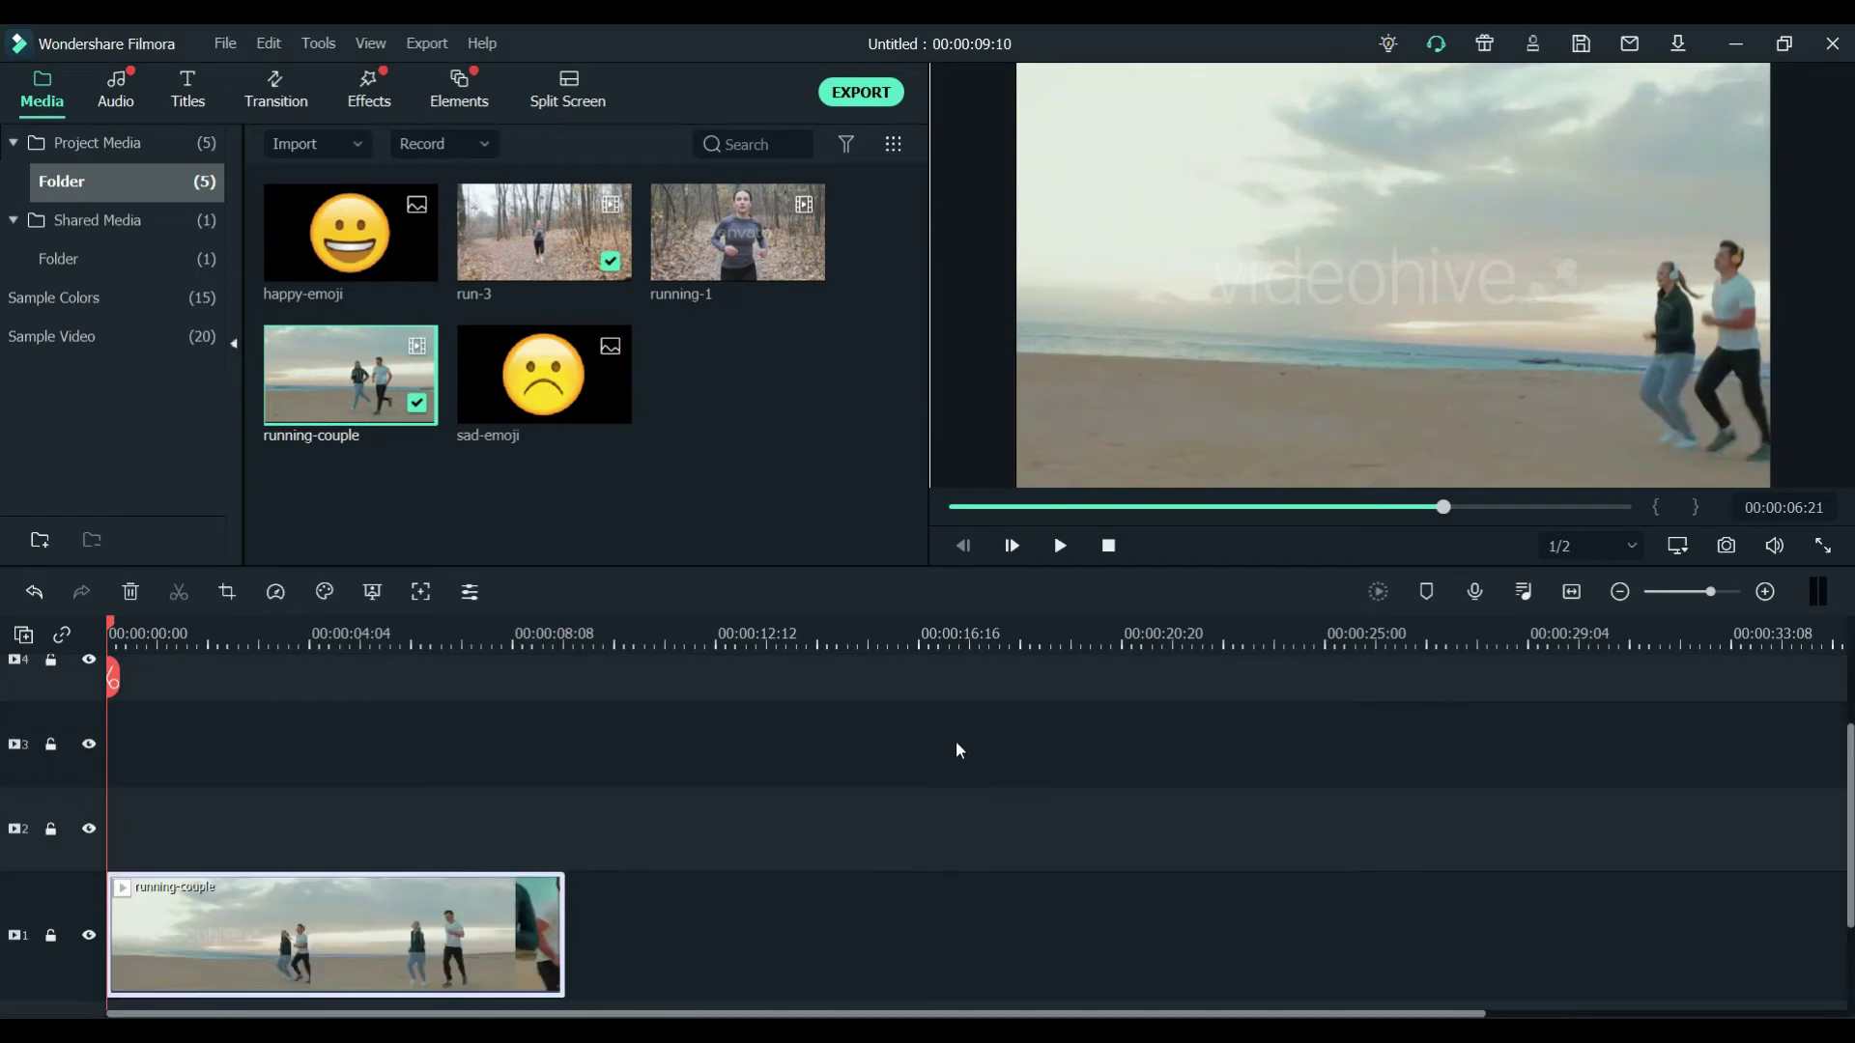
Step: Split the newly placed running-couple clip at 00:00:06:20 and delete the part after the cut
{"action": "left_click", "coordinate": [421, 645]}
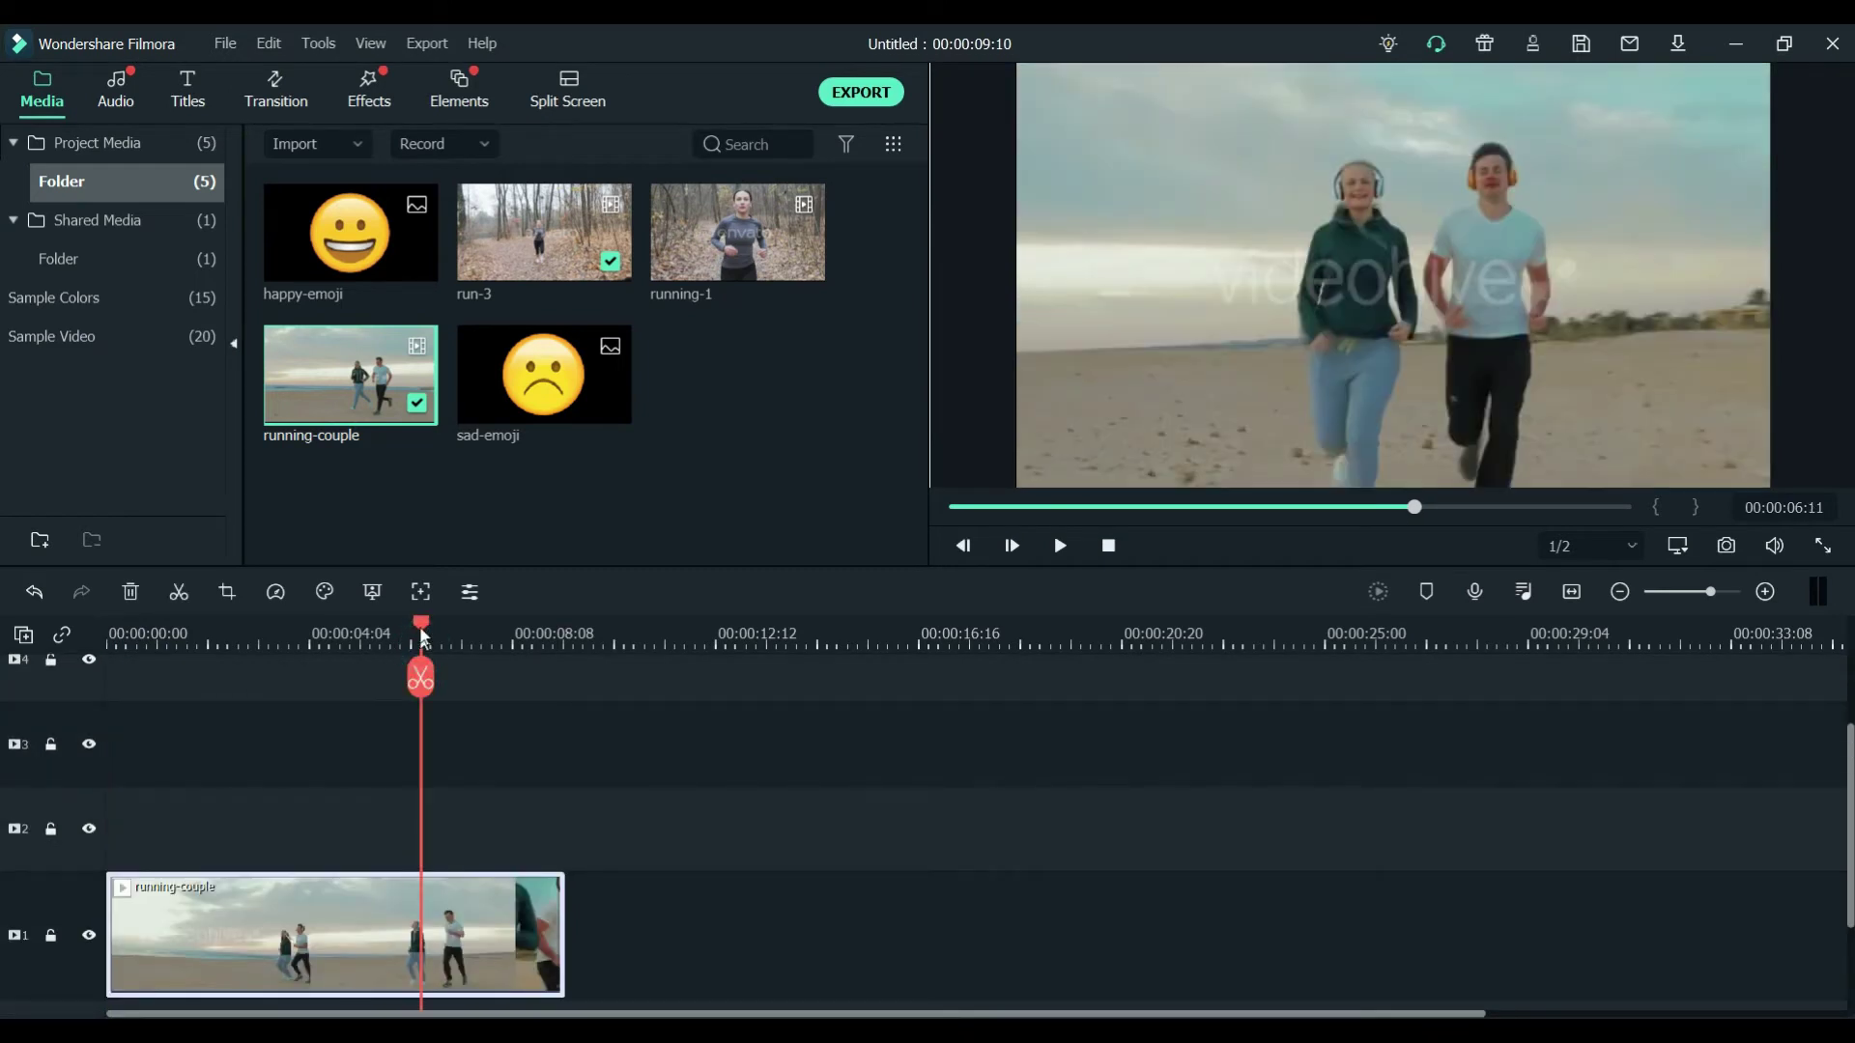
{"action": "left_click_drag", "start_coordinate": [423, 636], "coordinate": [441, 636]}
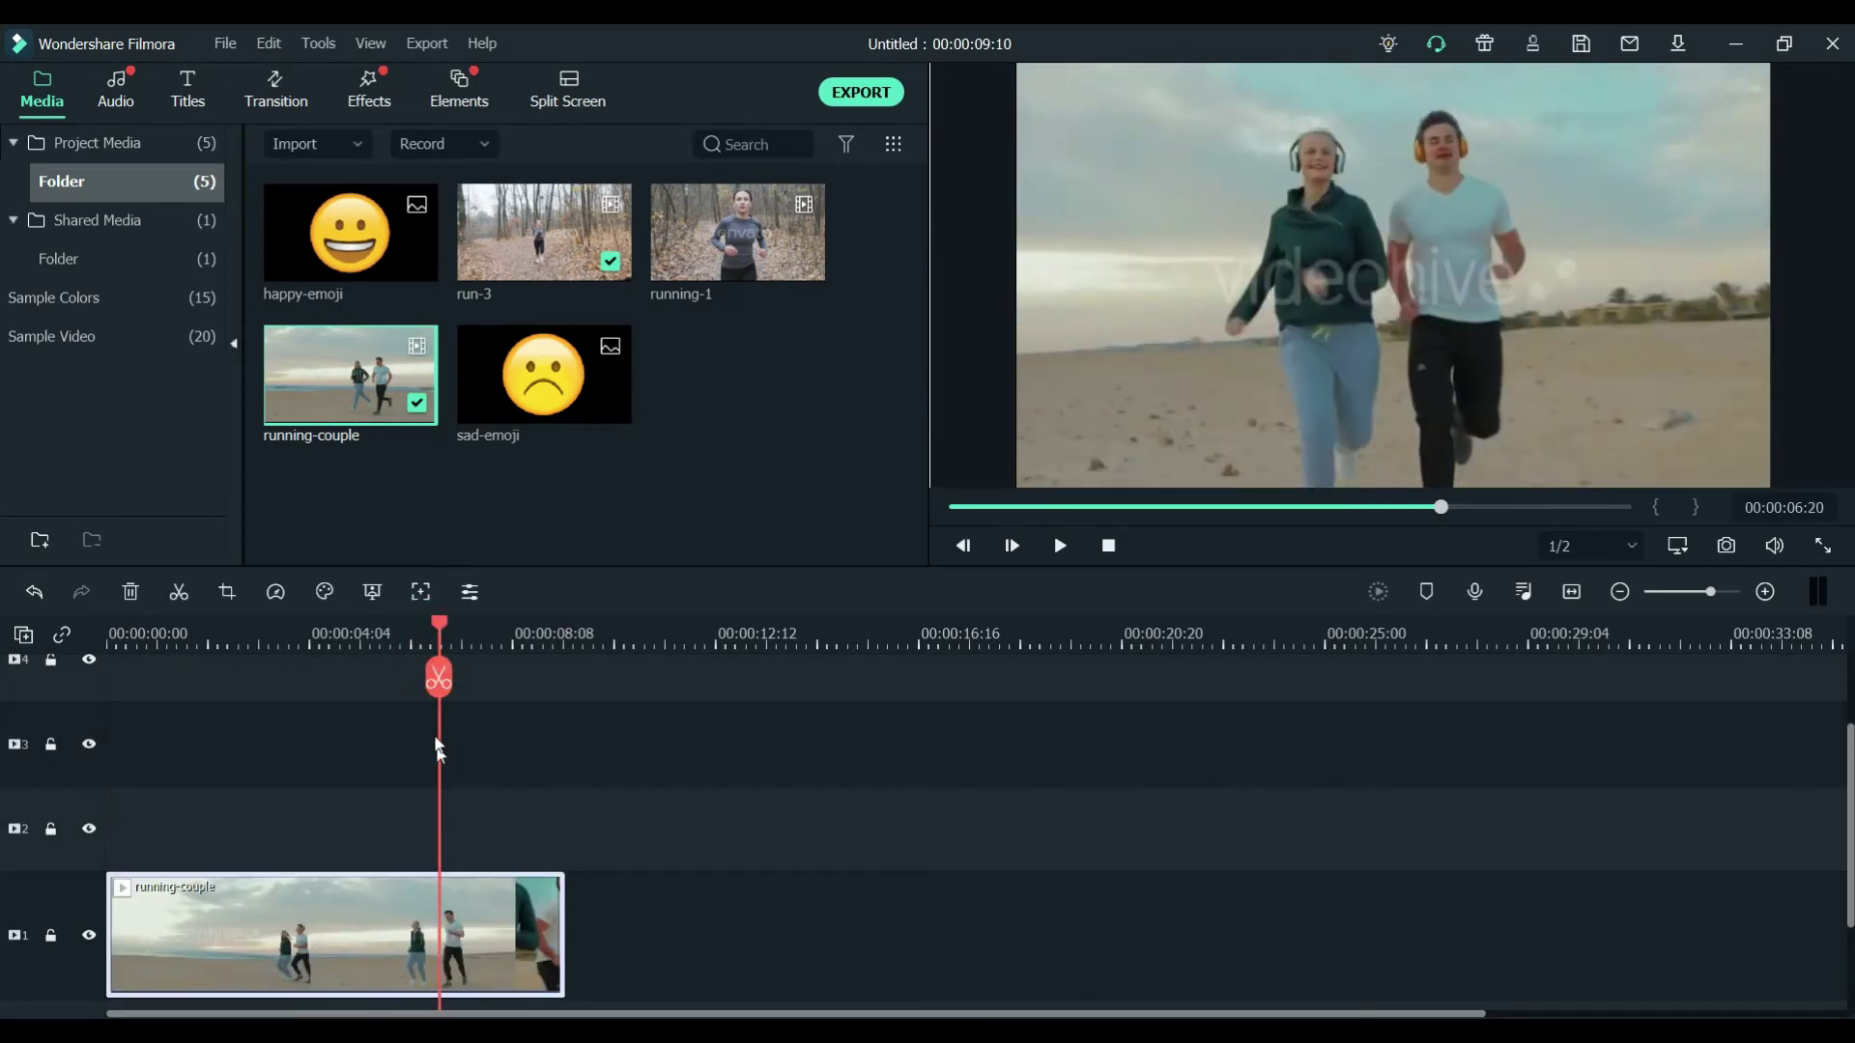
{"action": "left_click", "coordinate": [438, 678]}
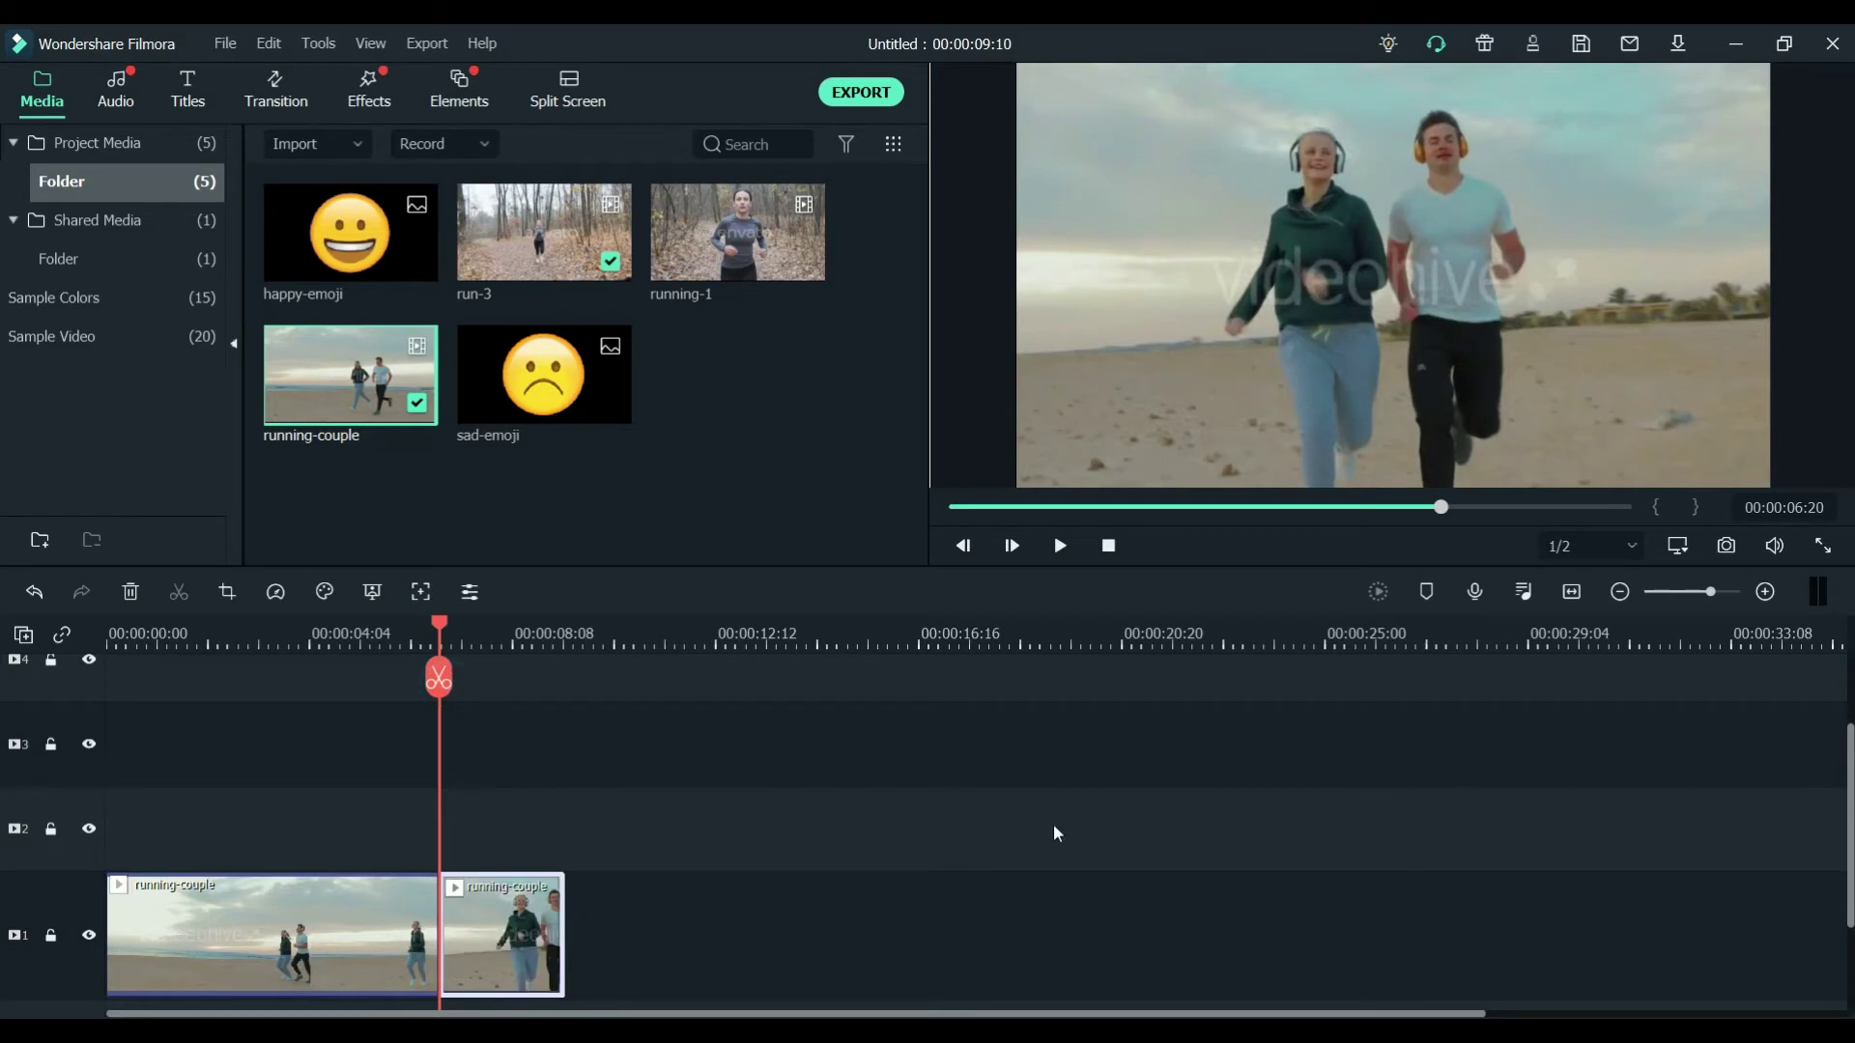
{"action": "key", "text": "Delete"}
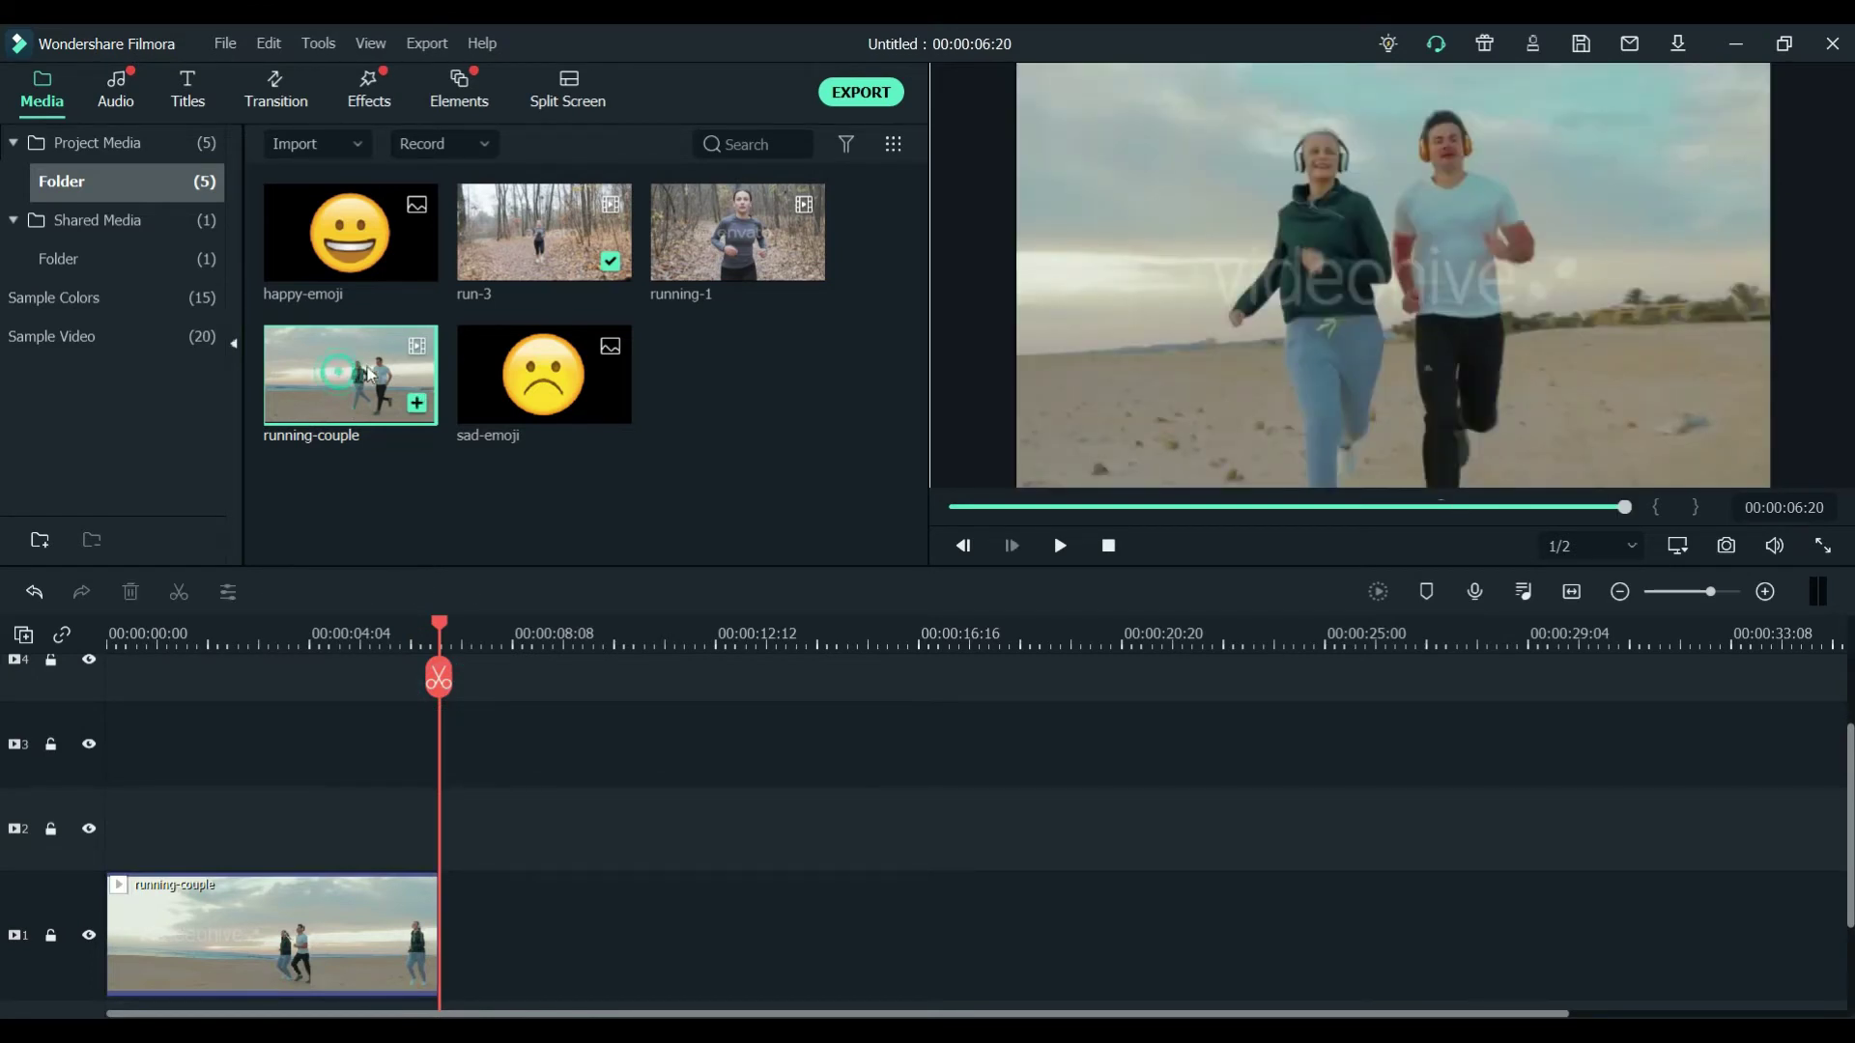
Step: Add a second running-couple clip on video track 2, trim it to end at 00:00:06:20, and hide that track
{"action": "left_click_drag", "start_coordinate": [353, 376], "coordinate": [97, 823]}
{"action": "left_click", "coordinate": [439, 677]}
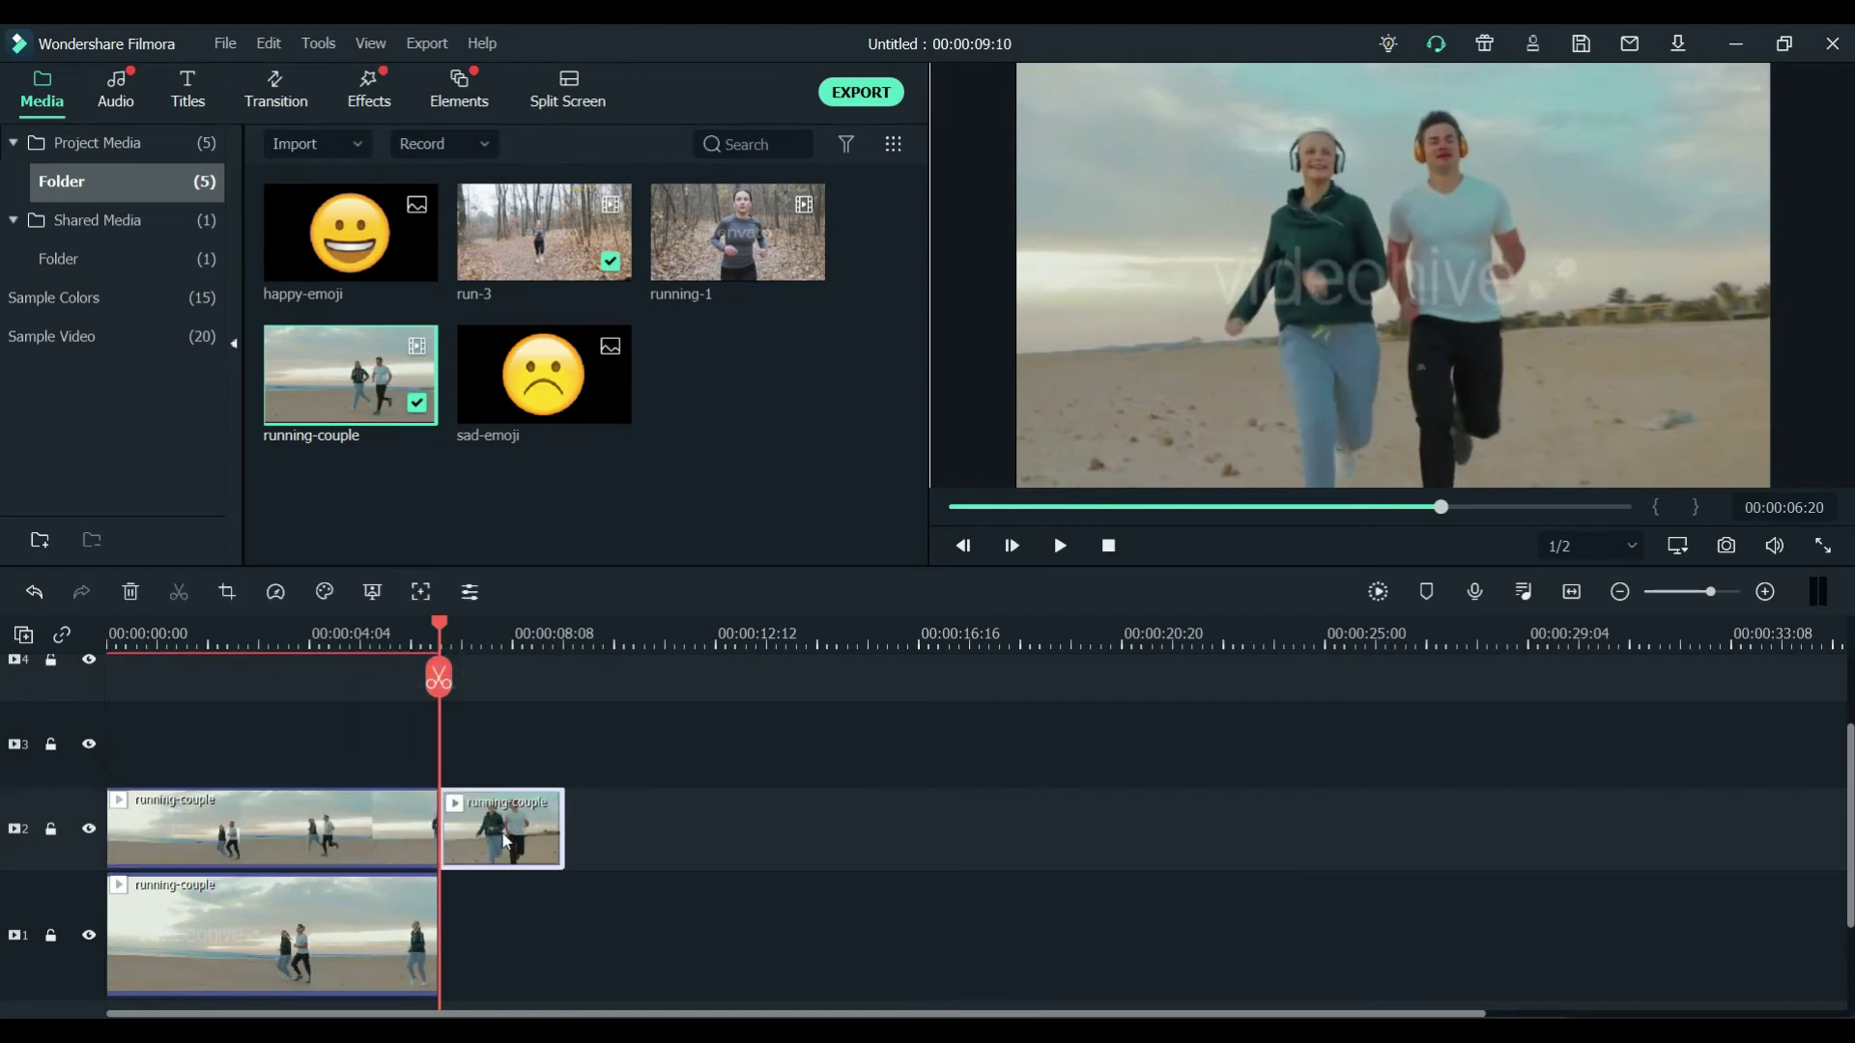
{"action": "key", "text": "Delete"}
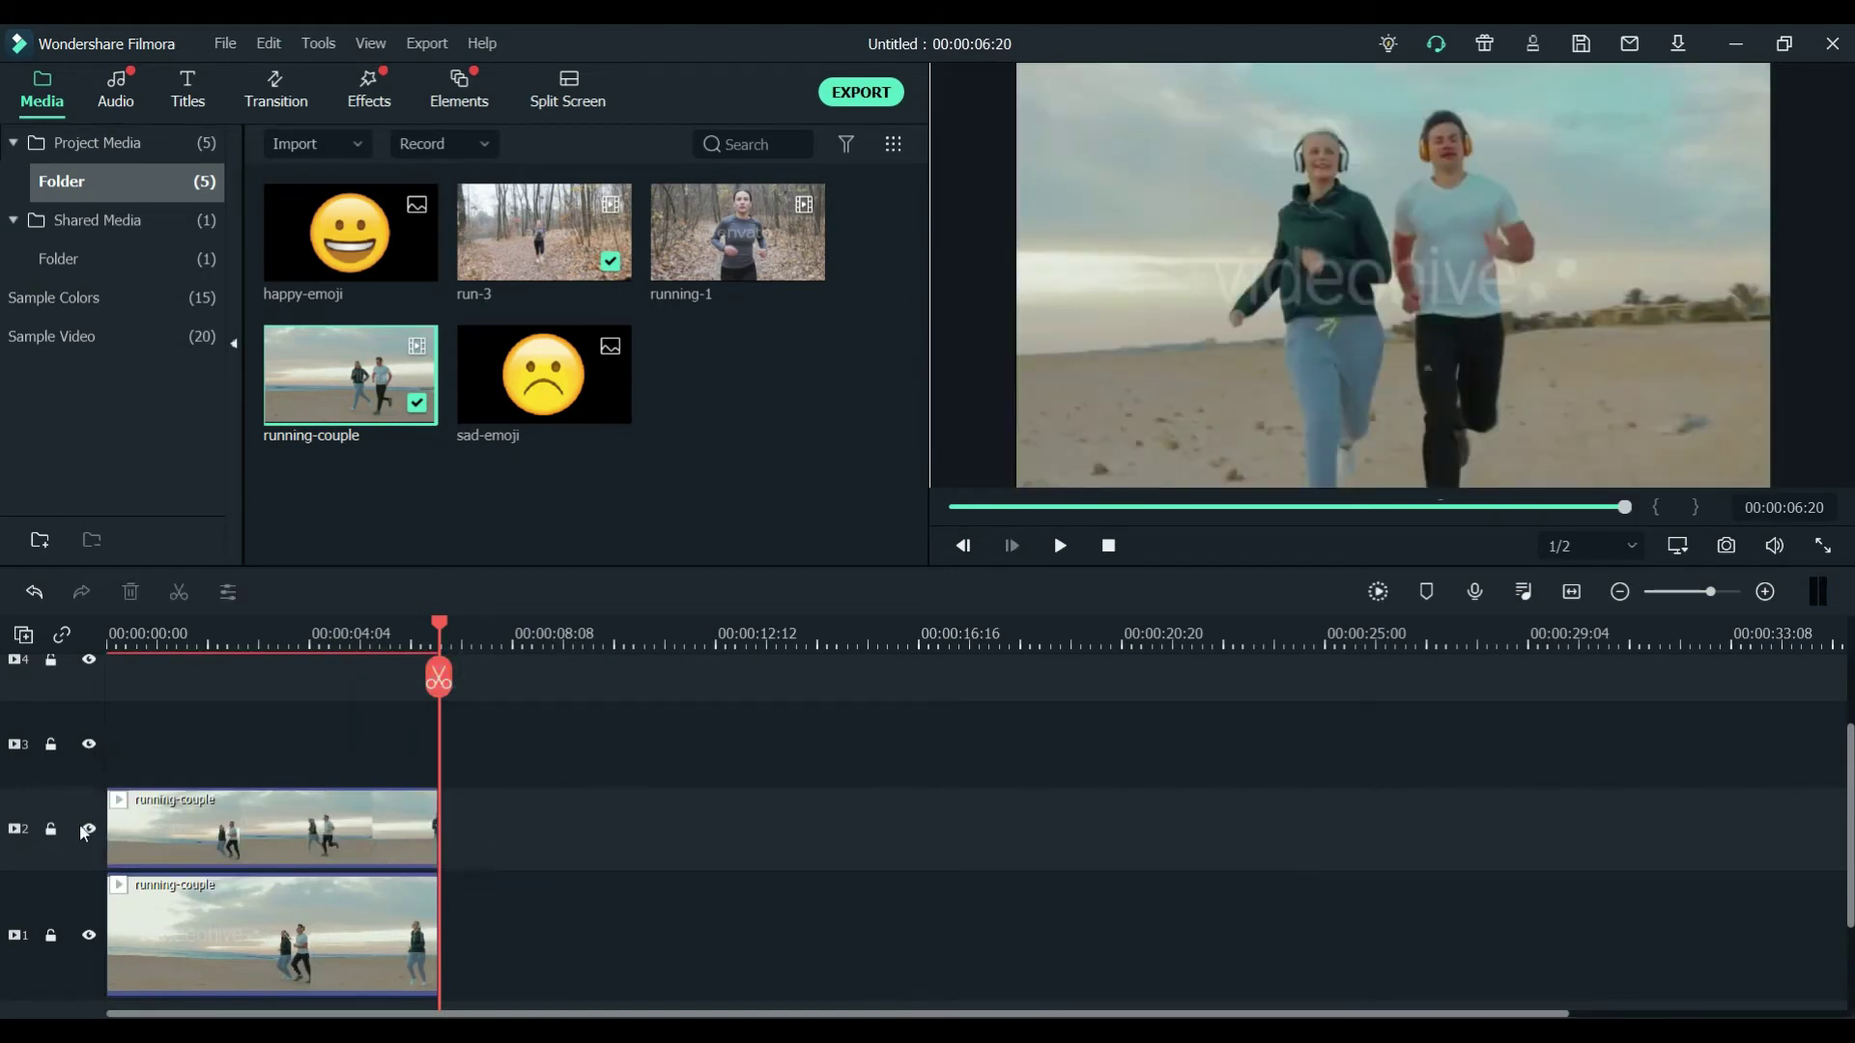
{"action": "left_click", "coordinate": [89, 829]}
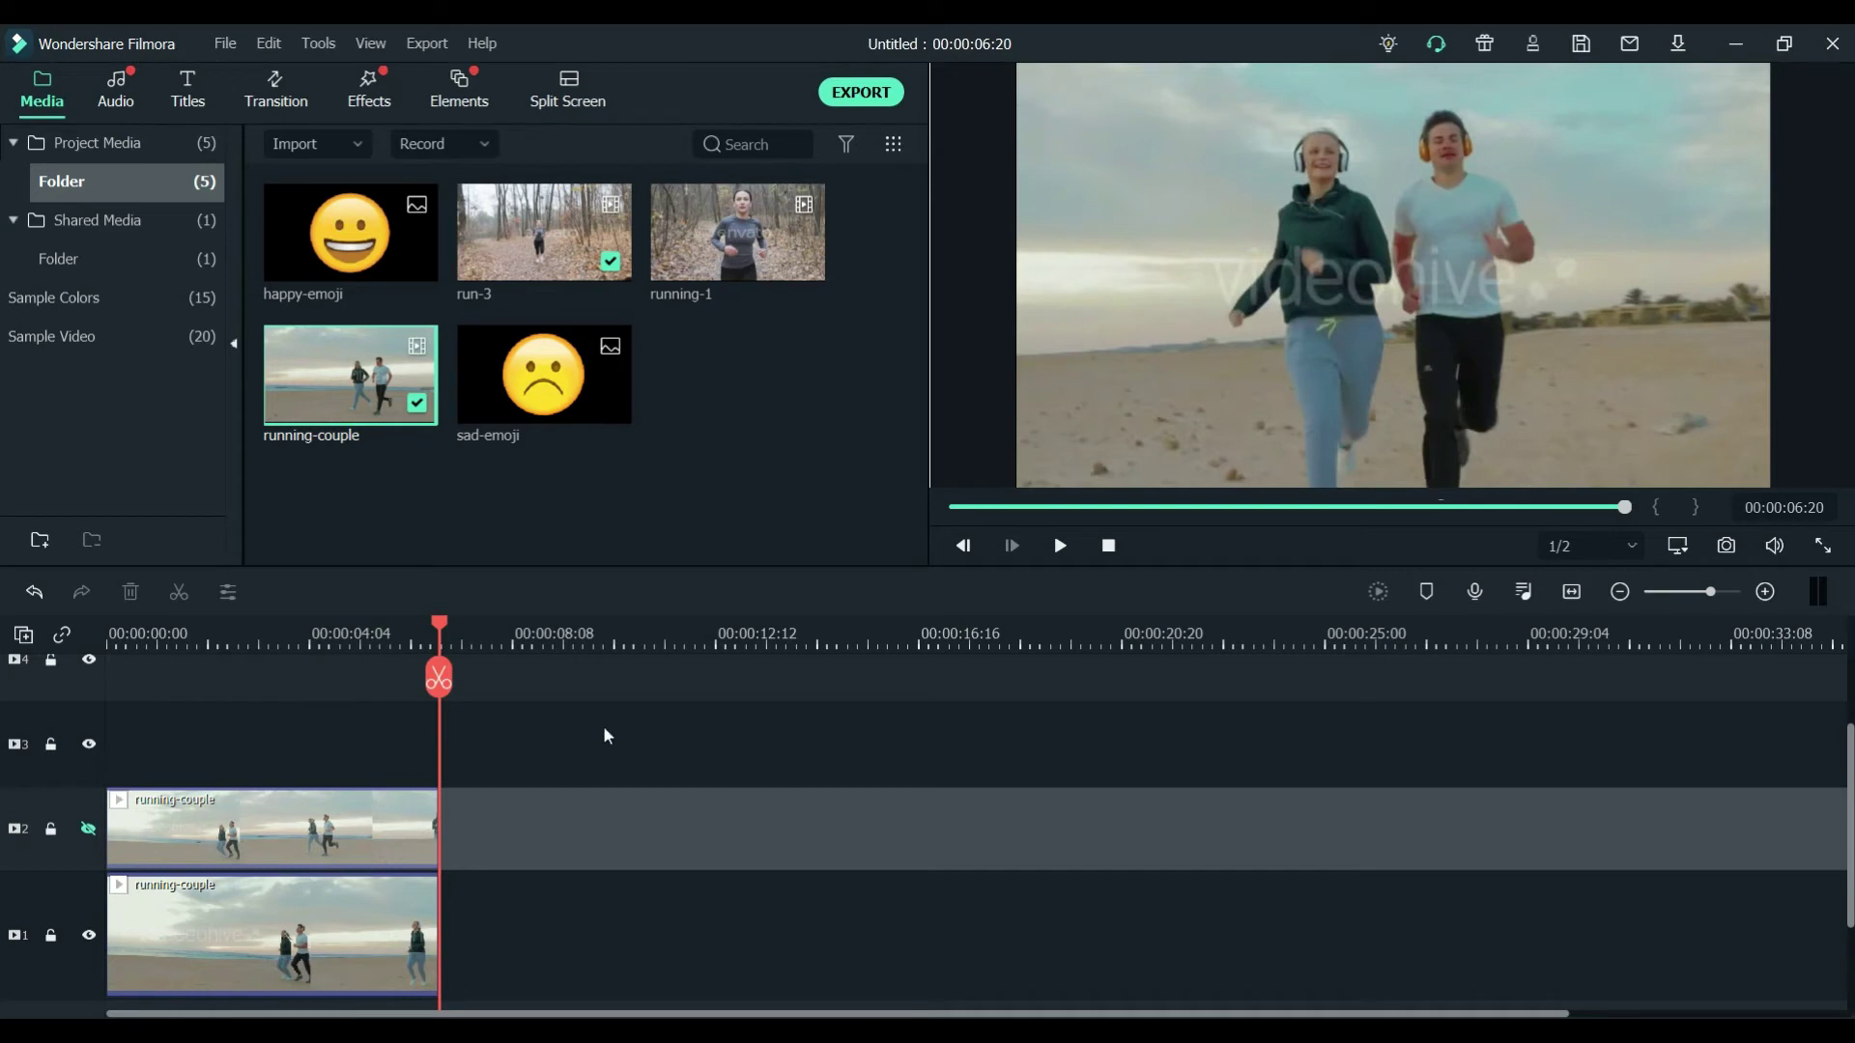
Step: Fit a motion tracking box around the man's head in the track 1 clip at 00:00:00:00 and run the tracking
{"action": "key", "text": "Home"}
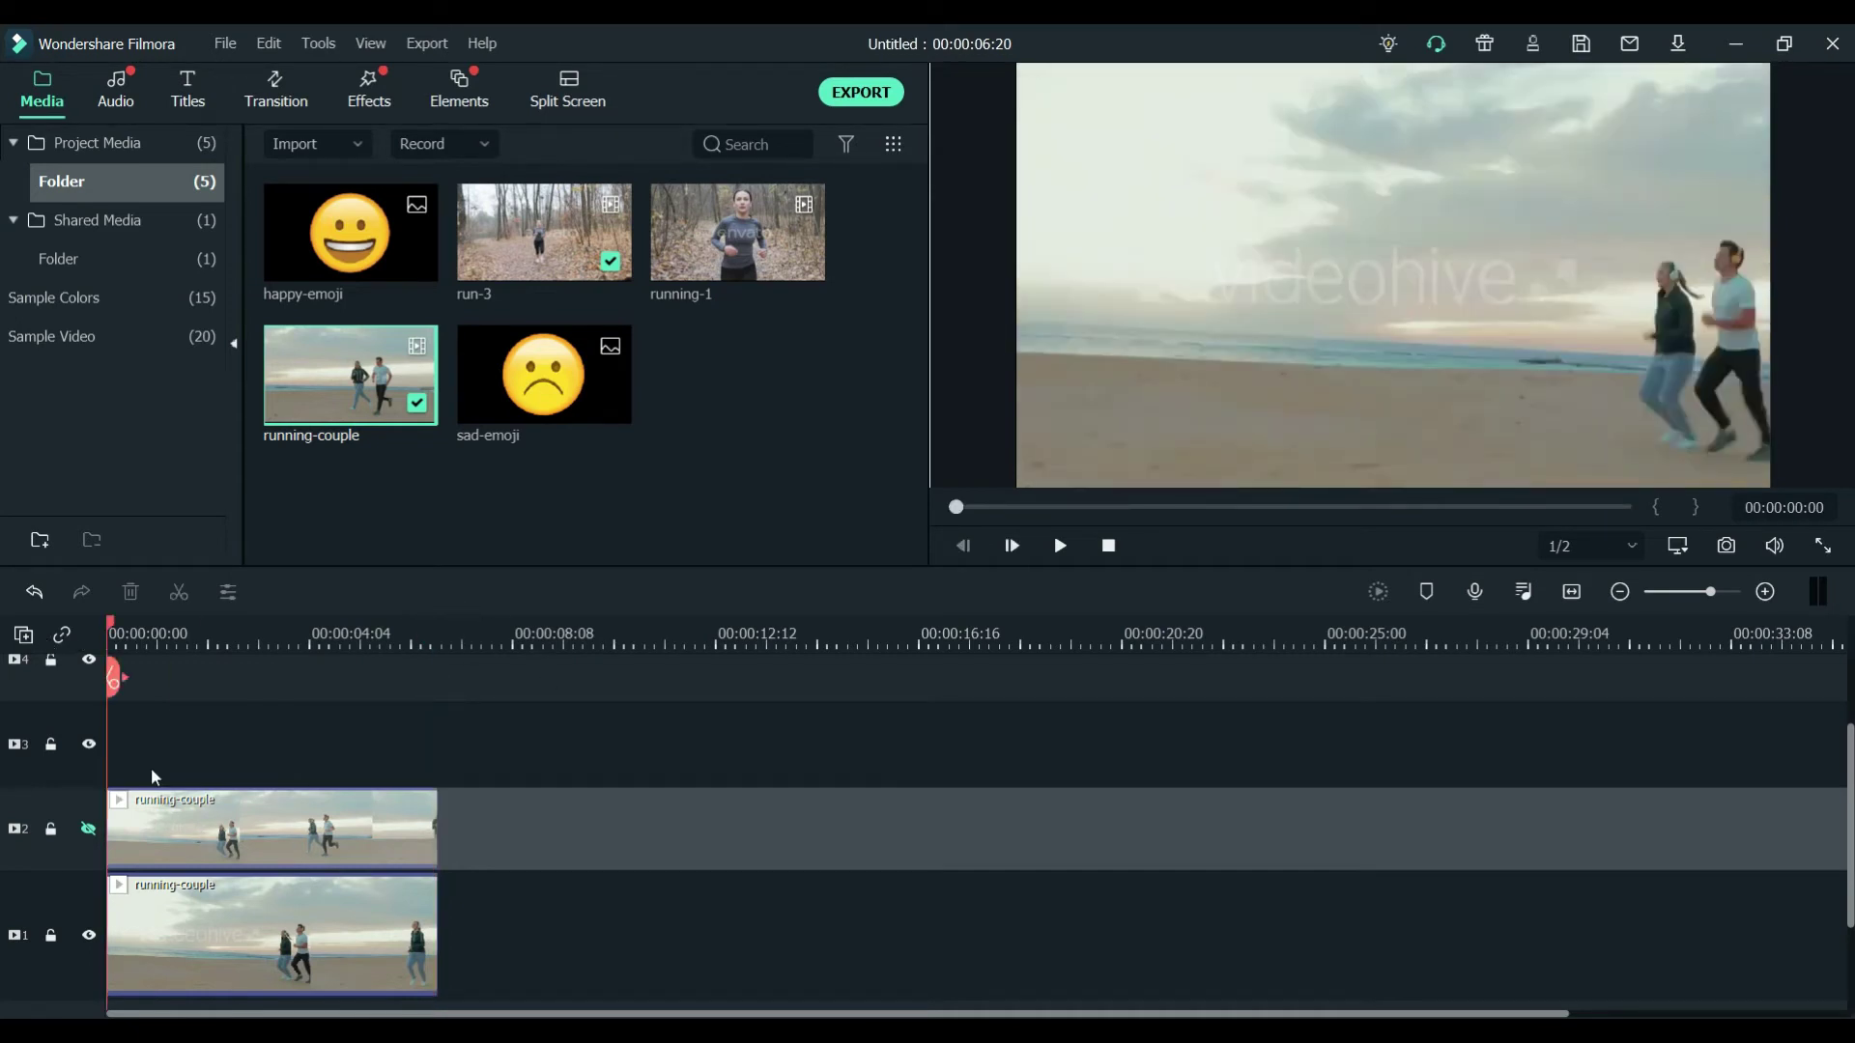
{"action": "left_click", "coordinate": [190, 913]}
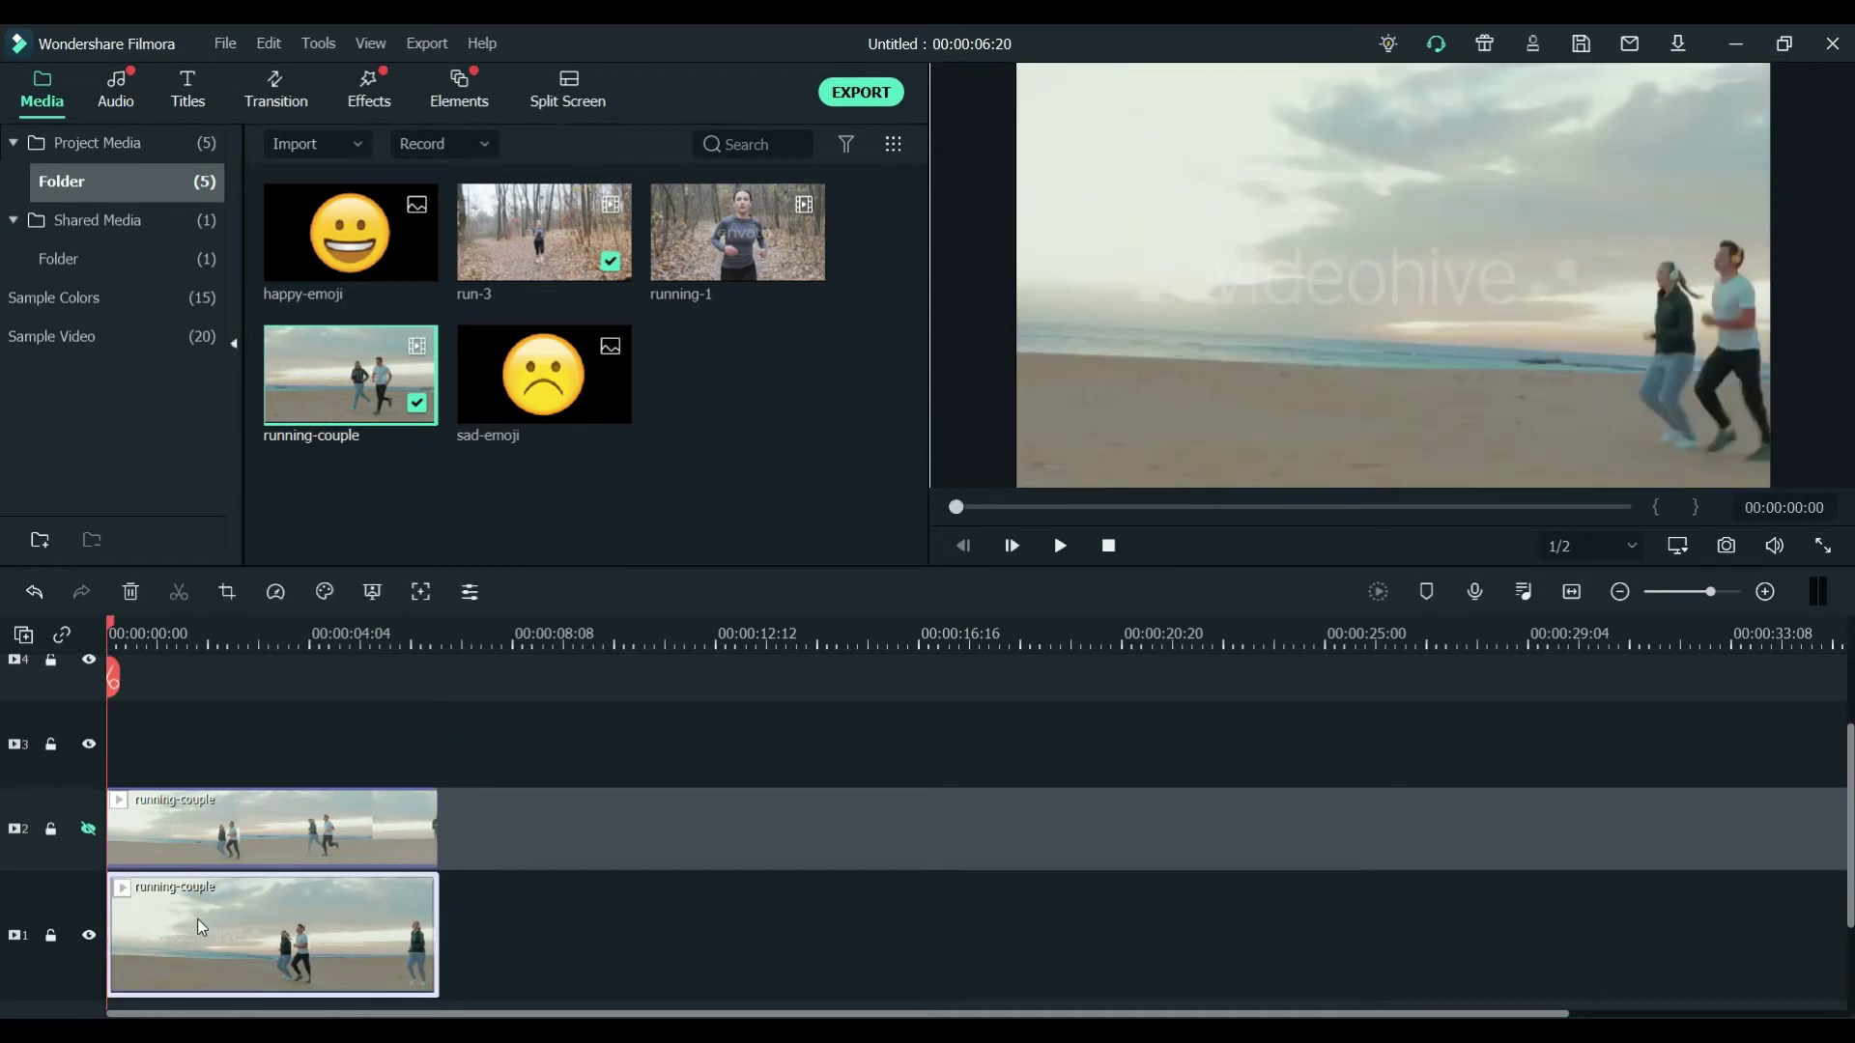
{"action": "left_click", "coordinate": [421, 592]}
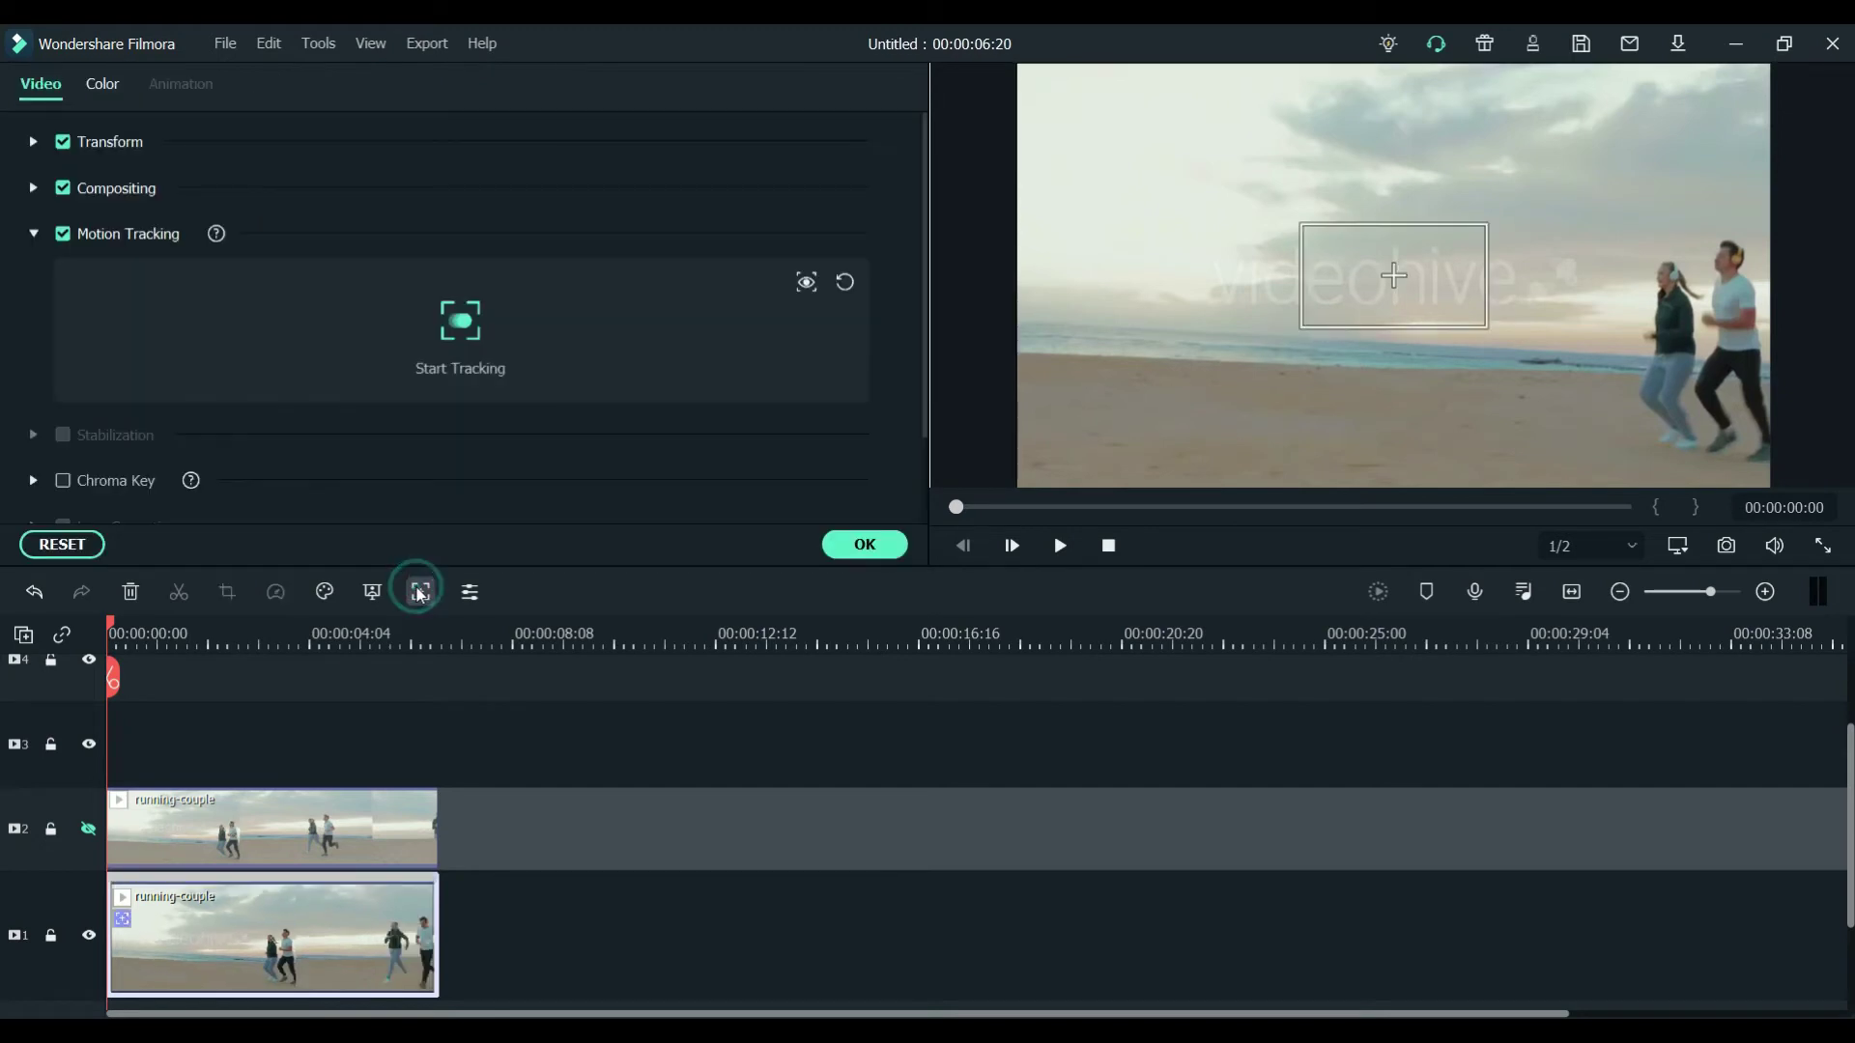
{"action": "left_click", "coordinate": [1337, 285]}
{"action": "left_click", "coordinate": [1300, 328]}
{"action": "left_click_drag", "start_coordinate": [1488, 328], "coordinate": [1729, 243]}
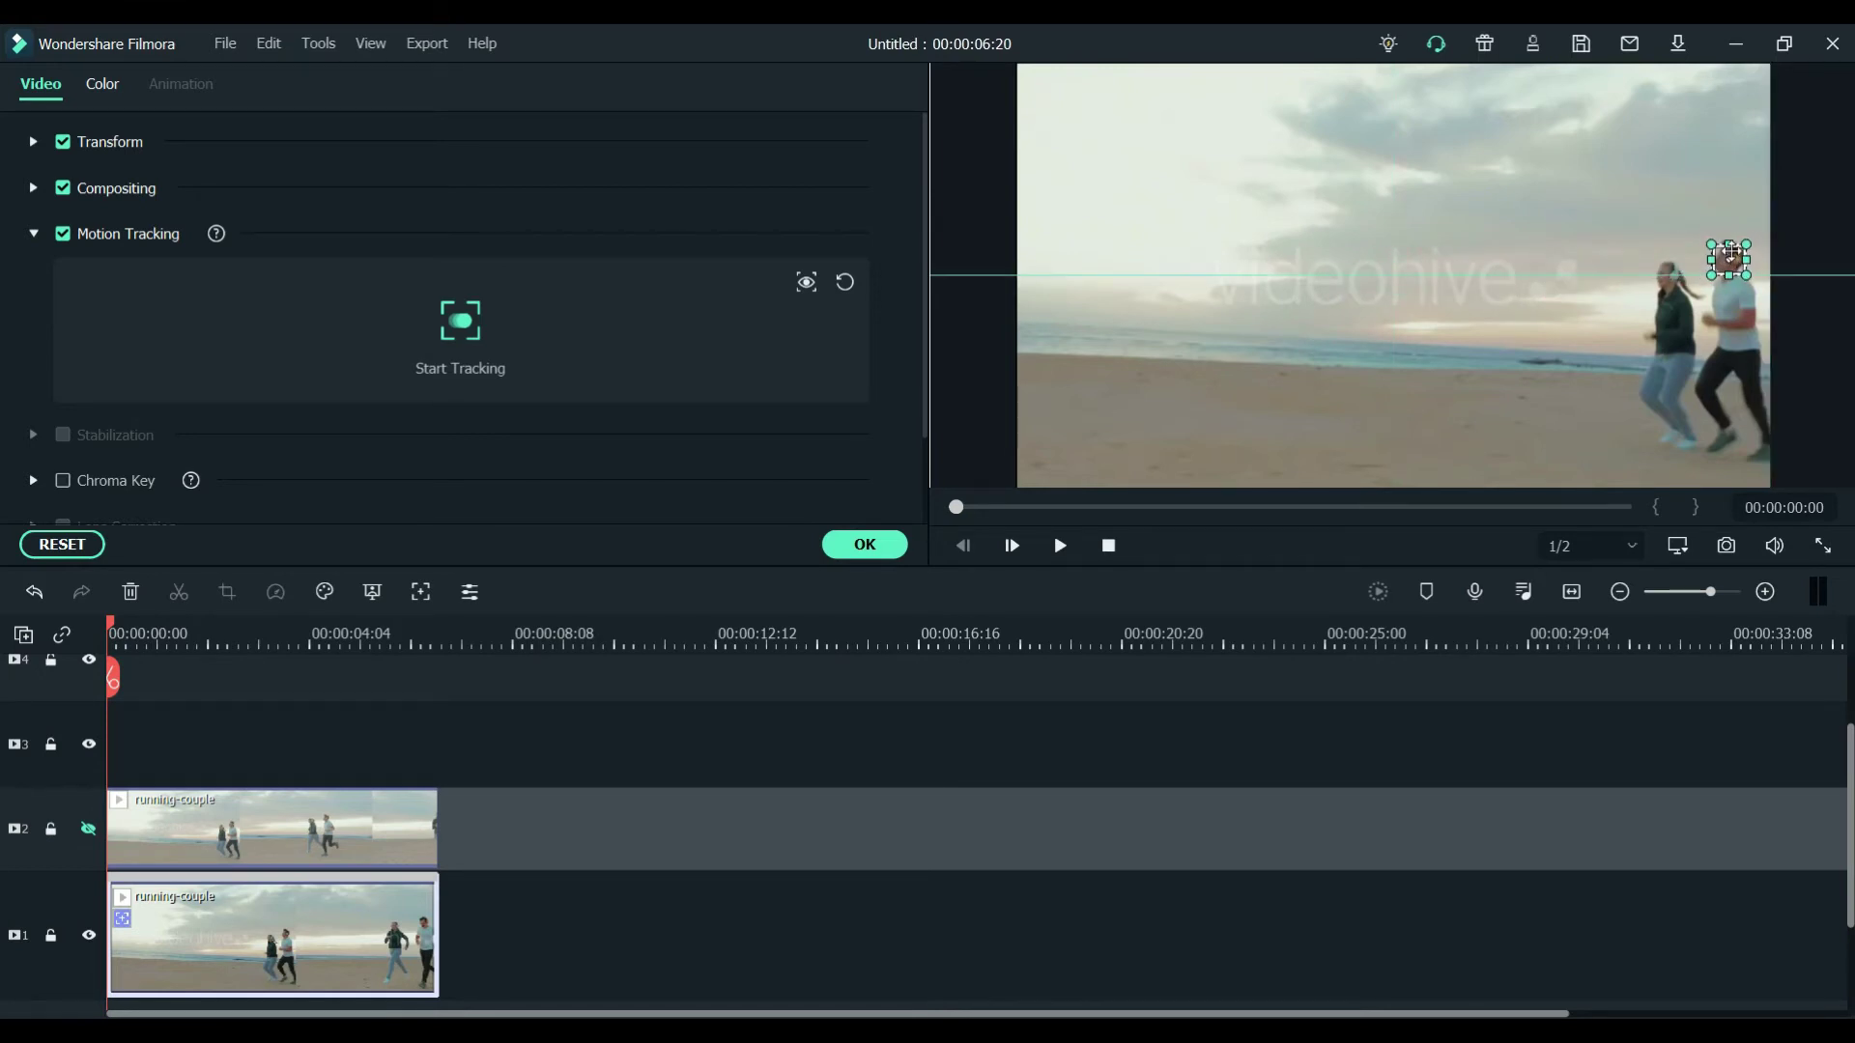
{"action": "left_click", "coordinate": [483, 329]}
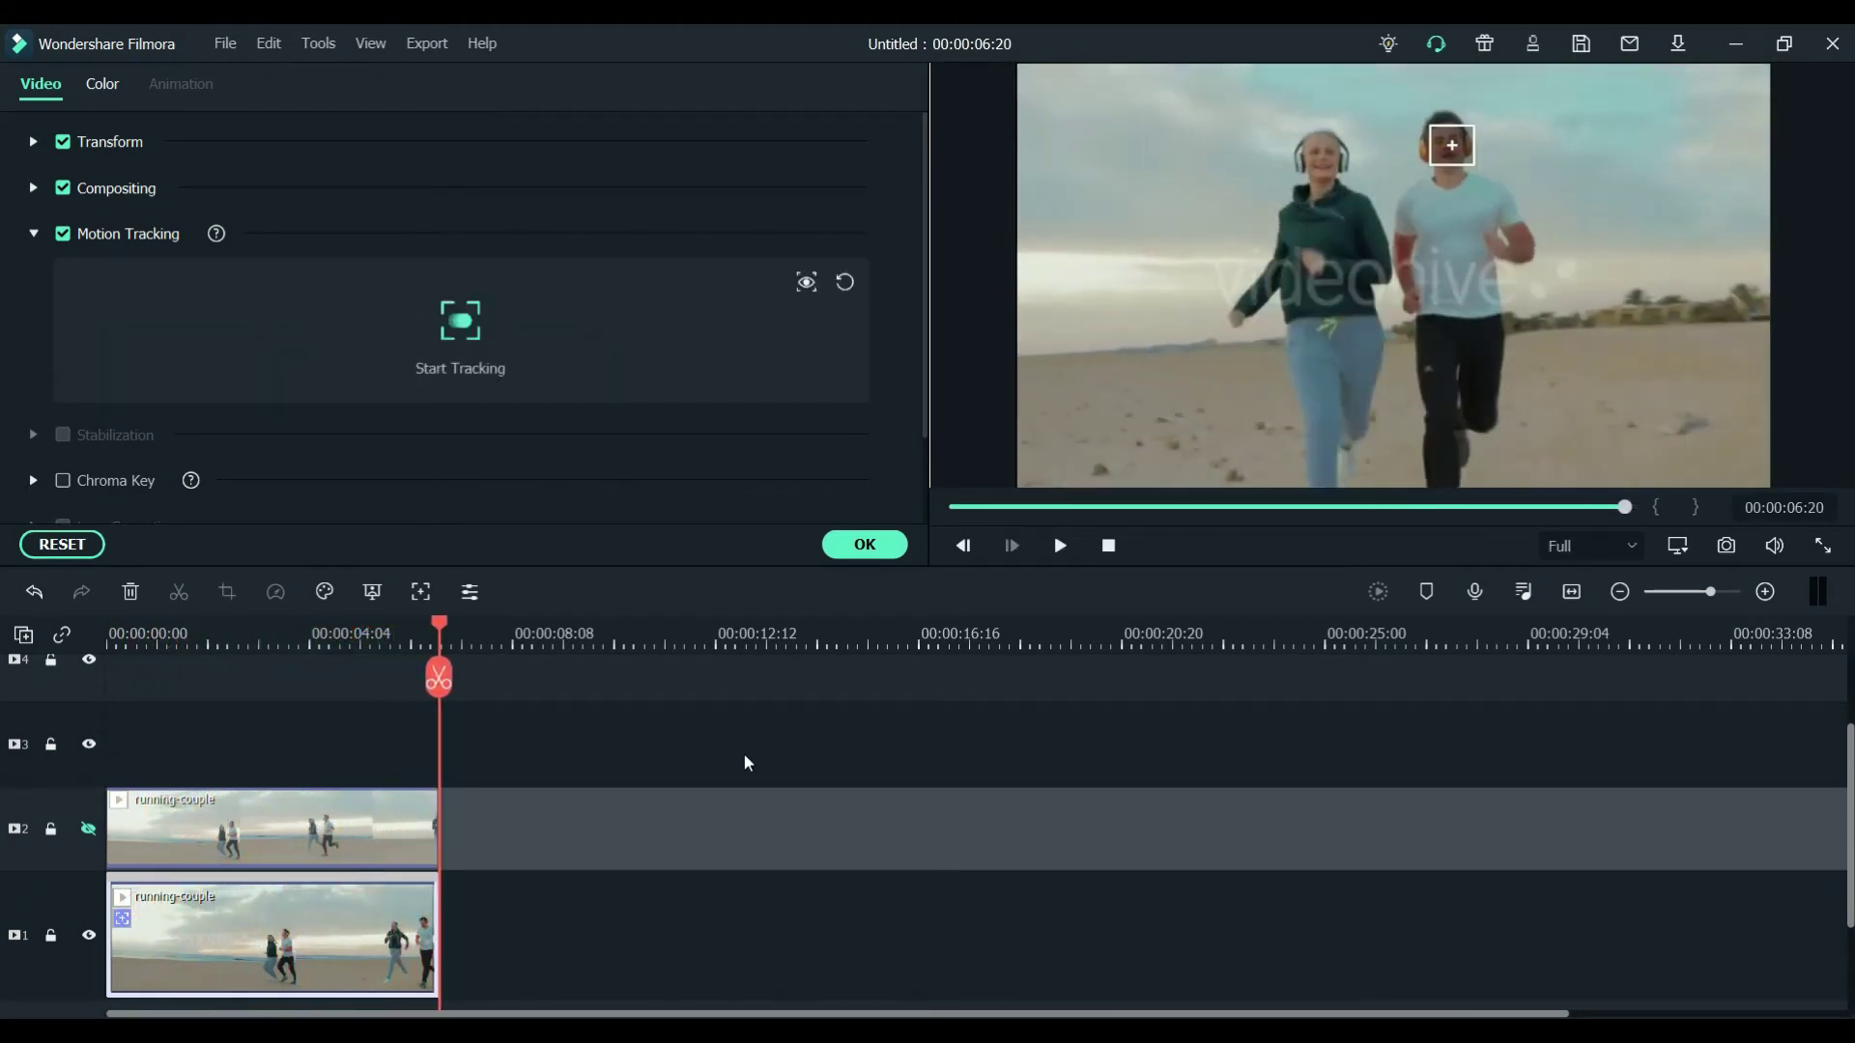
{"action": "left_click", "coordinate": [865, 546]}
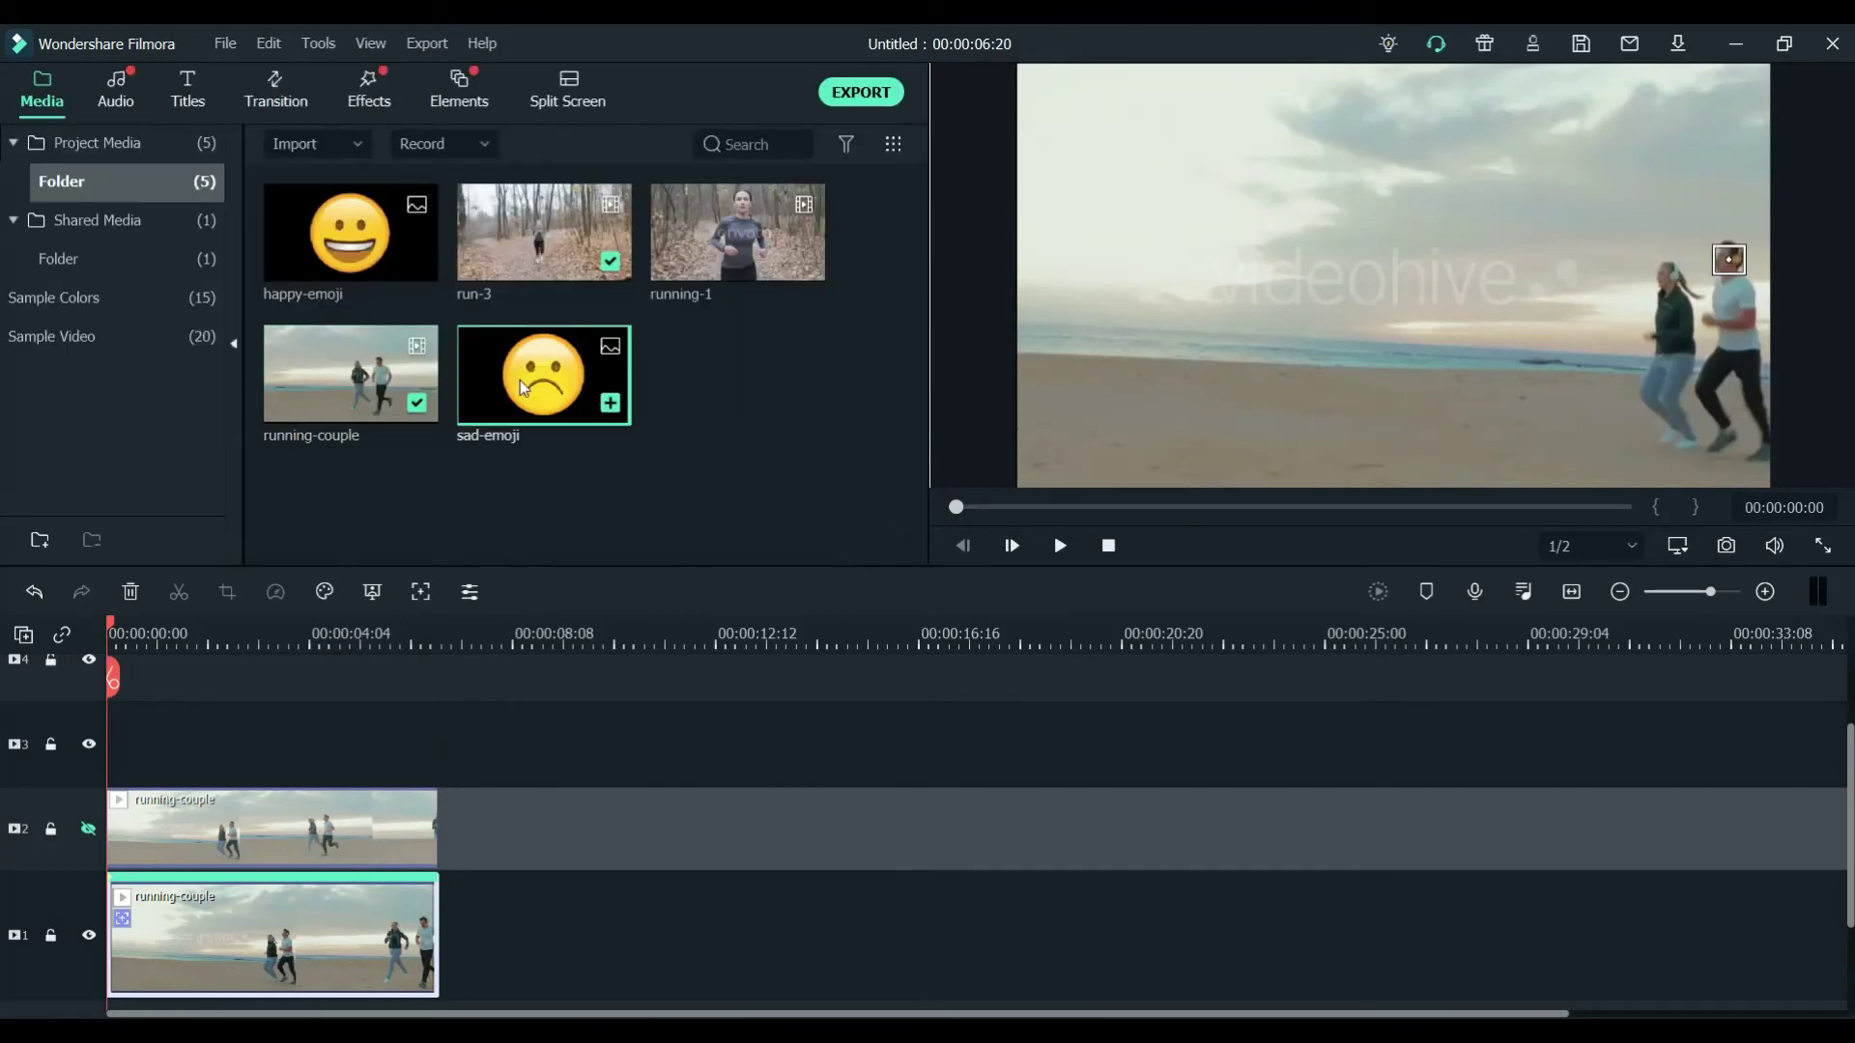
Step: Add sad-emoji on video track 3, extend it to the running-couple clips' end, and shrink it over the man's head
{"action": "left_click_drag", "start_coordinate": [520, 382], "coordinate": [130, 749]}
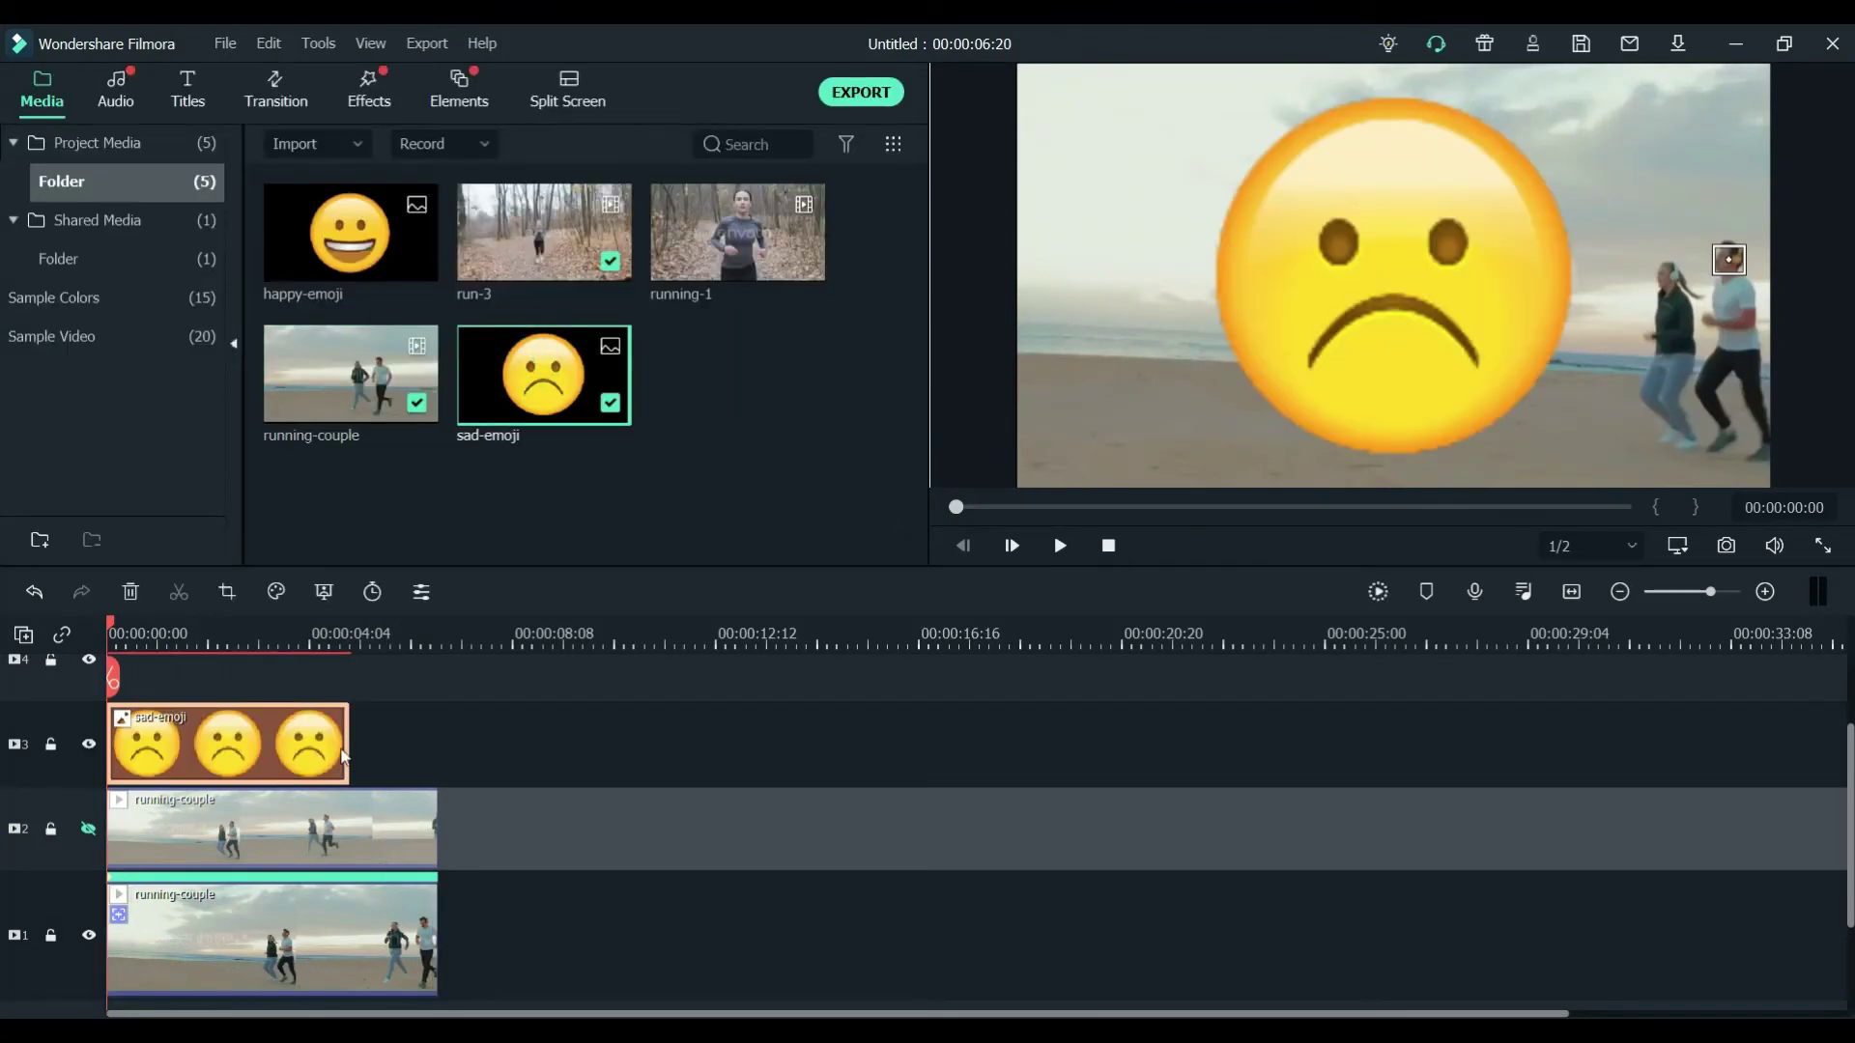
{"action": "left_click_drag", "start_coordinate": [348, 754], "coordinate": [433, 762]}
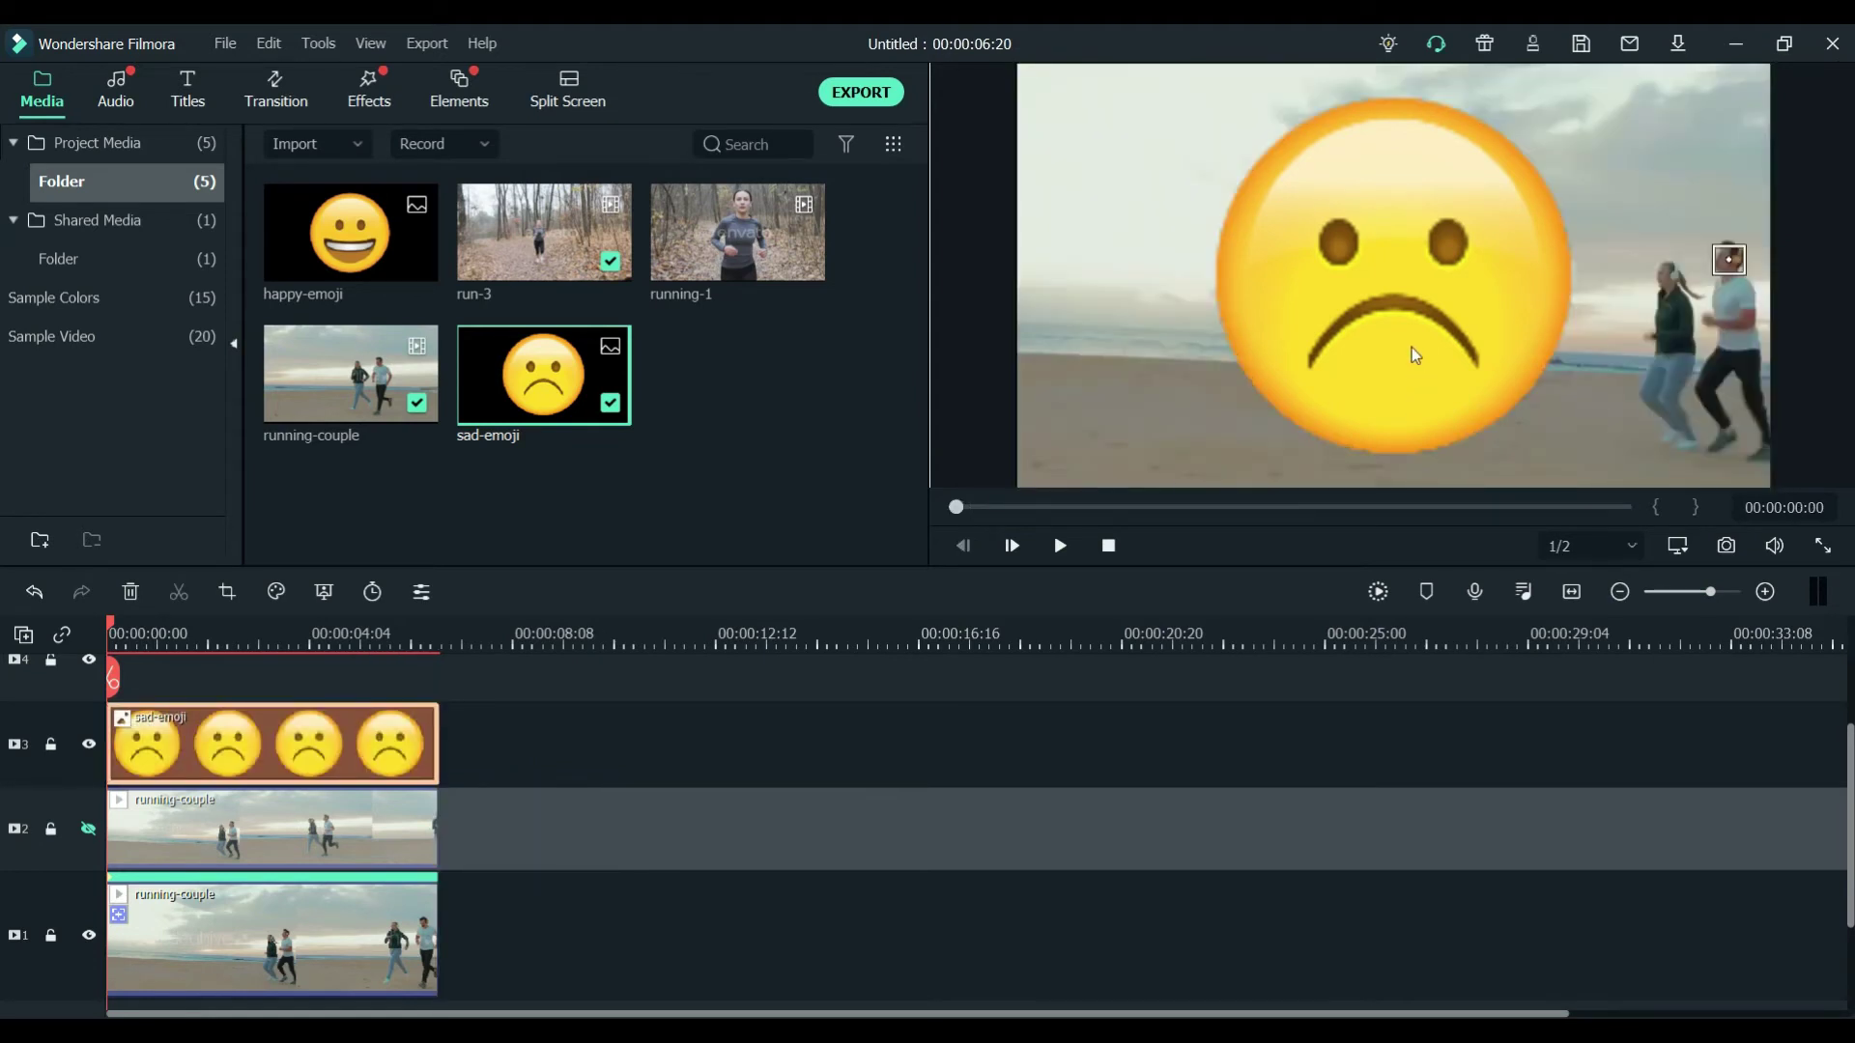
{"action": "left_click", "coordinate": [1412, 345]}
{"action": "left_click_drag", "start_coordinate": [1181, 487], "coordinate": [1706, 228]}
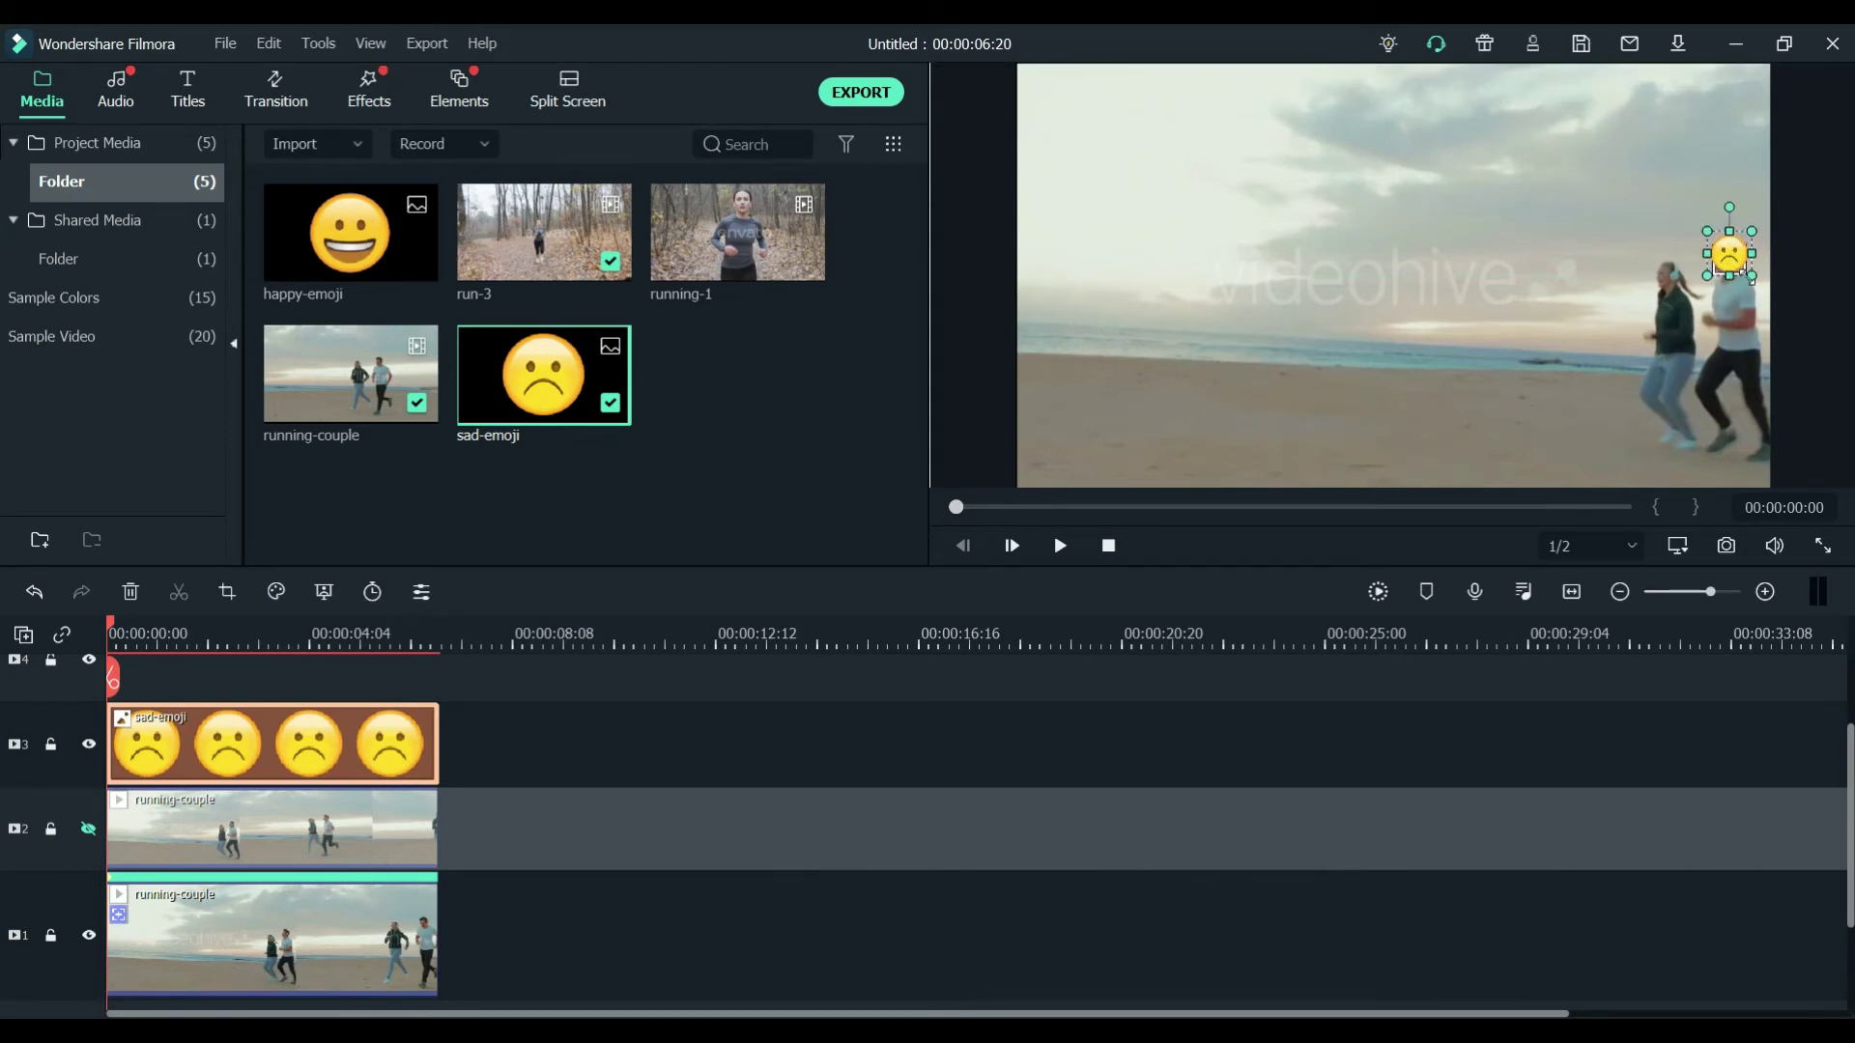
Step: Attach sad-emoji to the track 1 running-couple clip's motion tracking and play back the result
{"action": "left_click", "coordinate": [310, 939]}
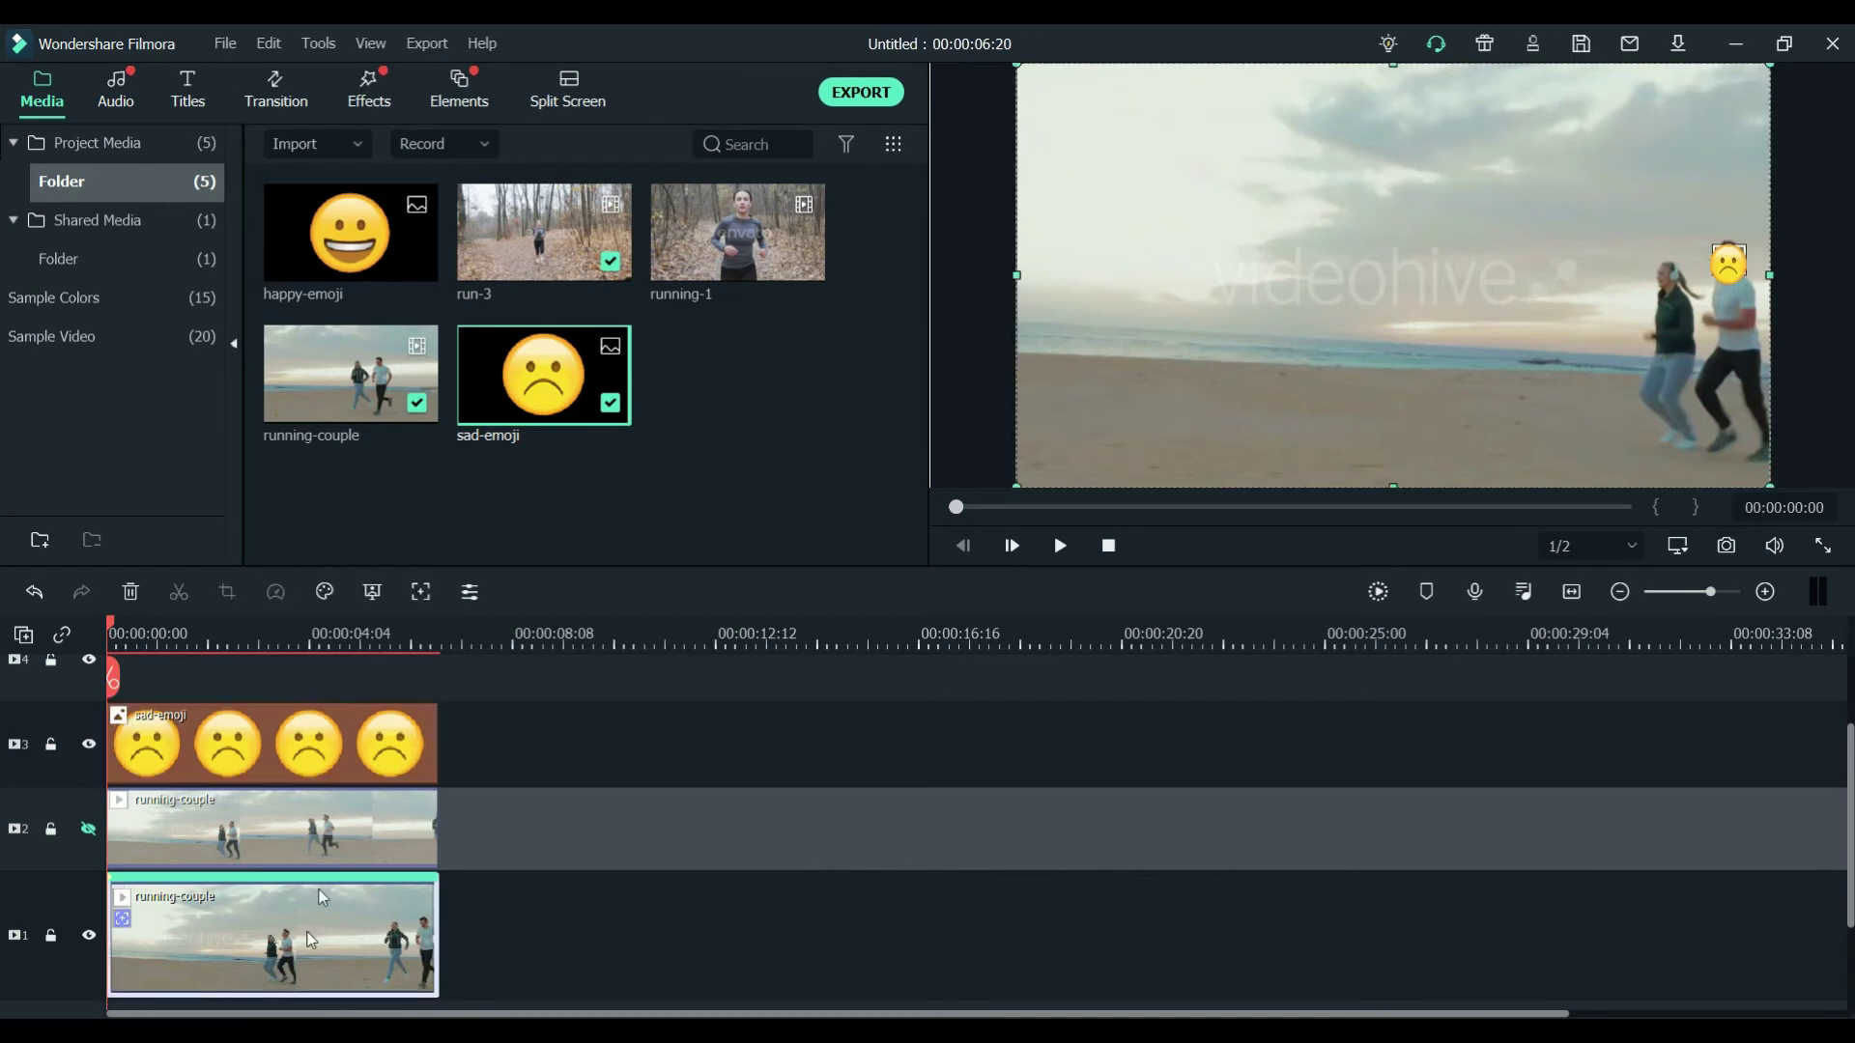
{"action": "left_click", "coordinate": [420, 591]}
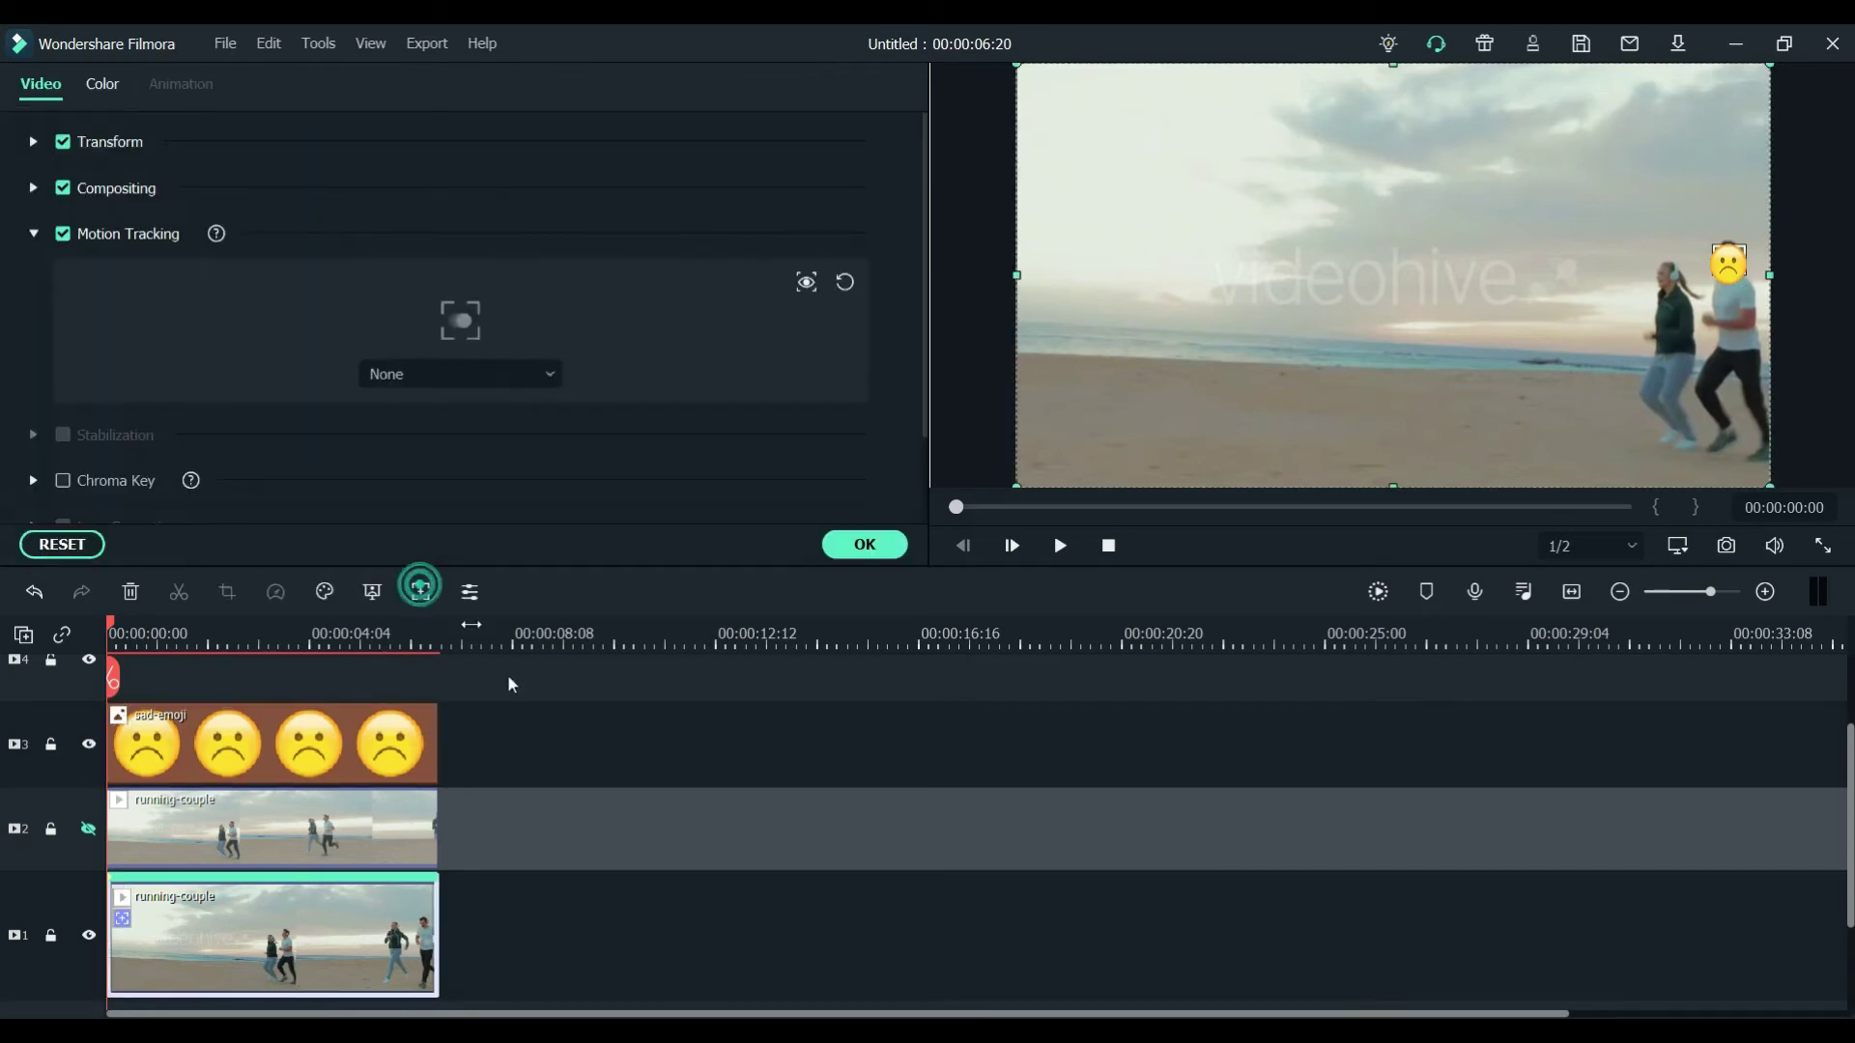
{"action": "left_click", "coordinate": [416, 382]}
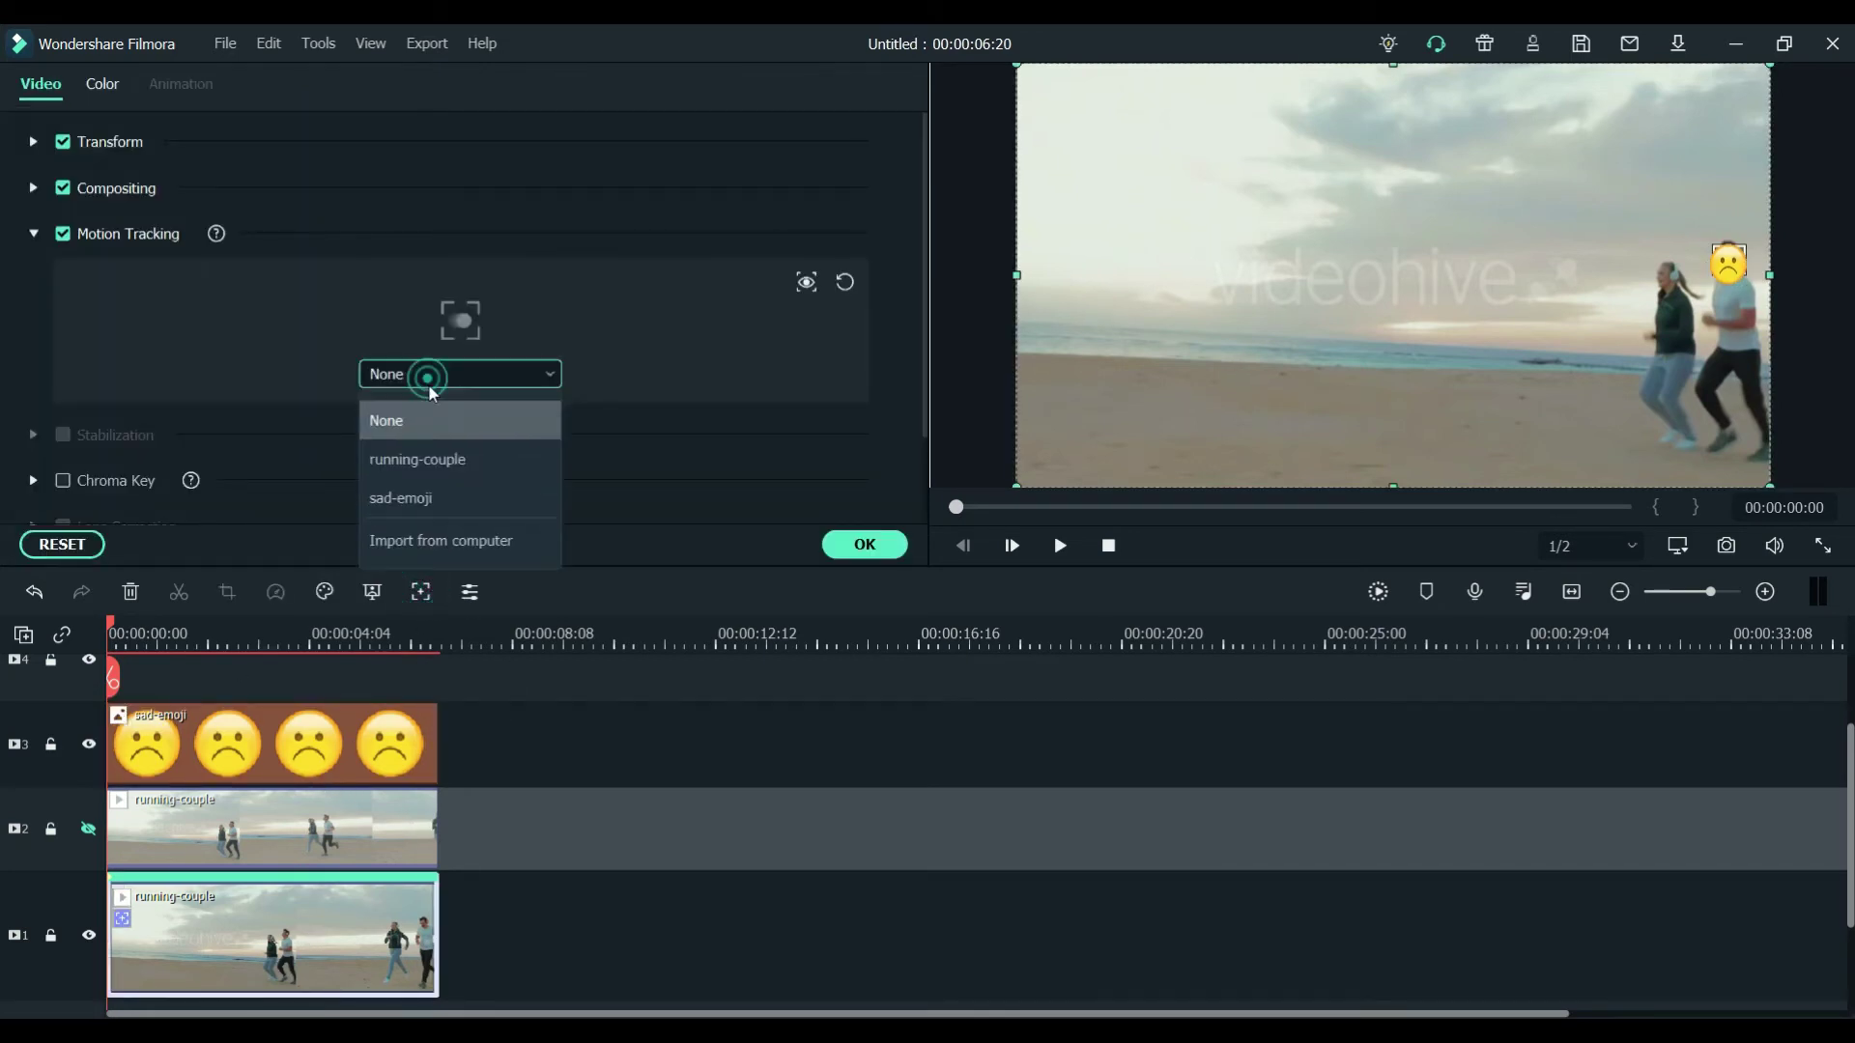
{"action": "left_click", "coordinate": [438, 499]}
{"action": "left_click", "coordinate": [887, 546]}
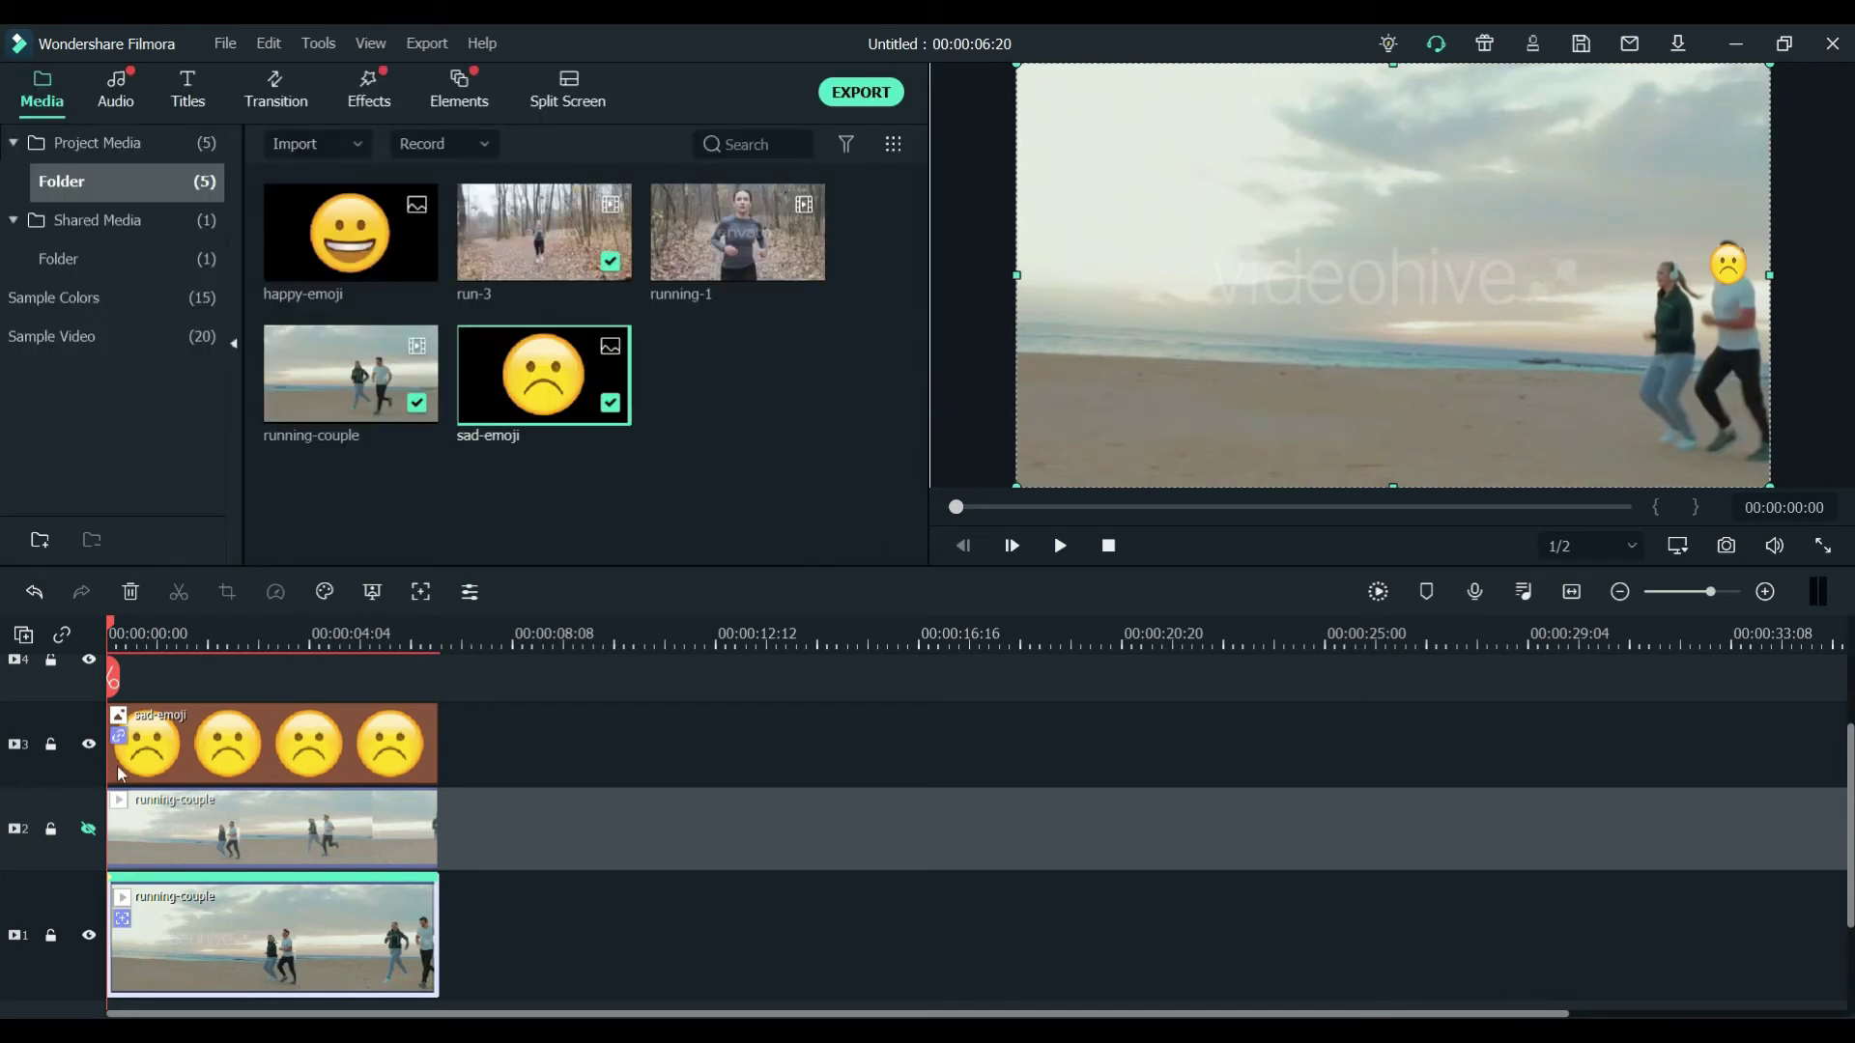
{"action": "left_click", "coordinate": [1060, 547]}
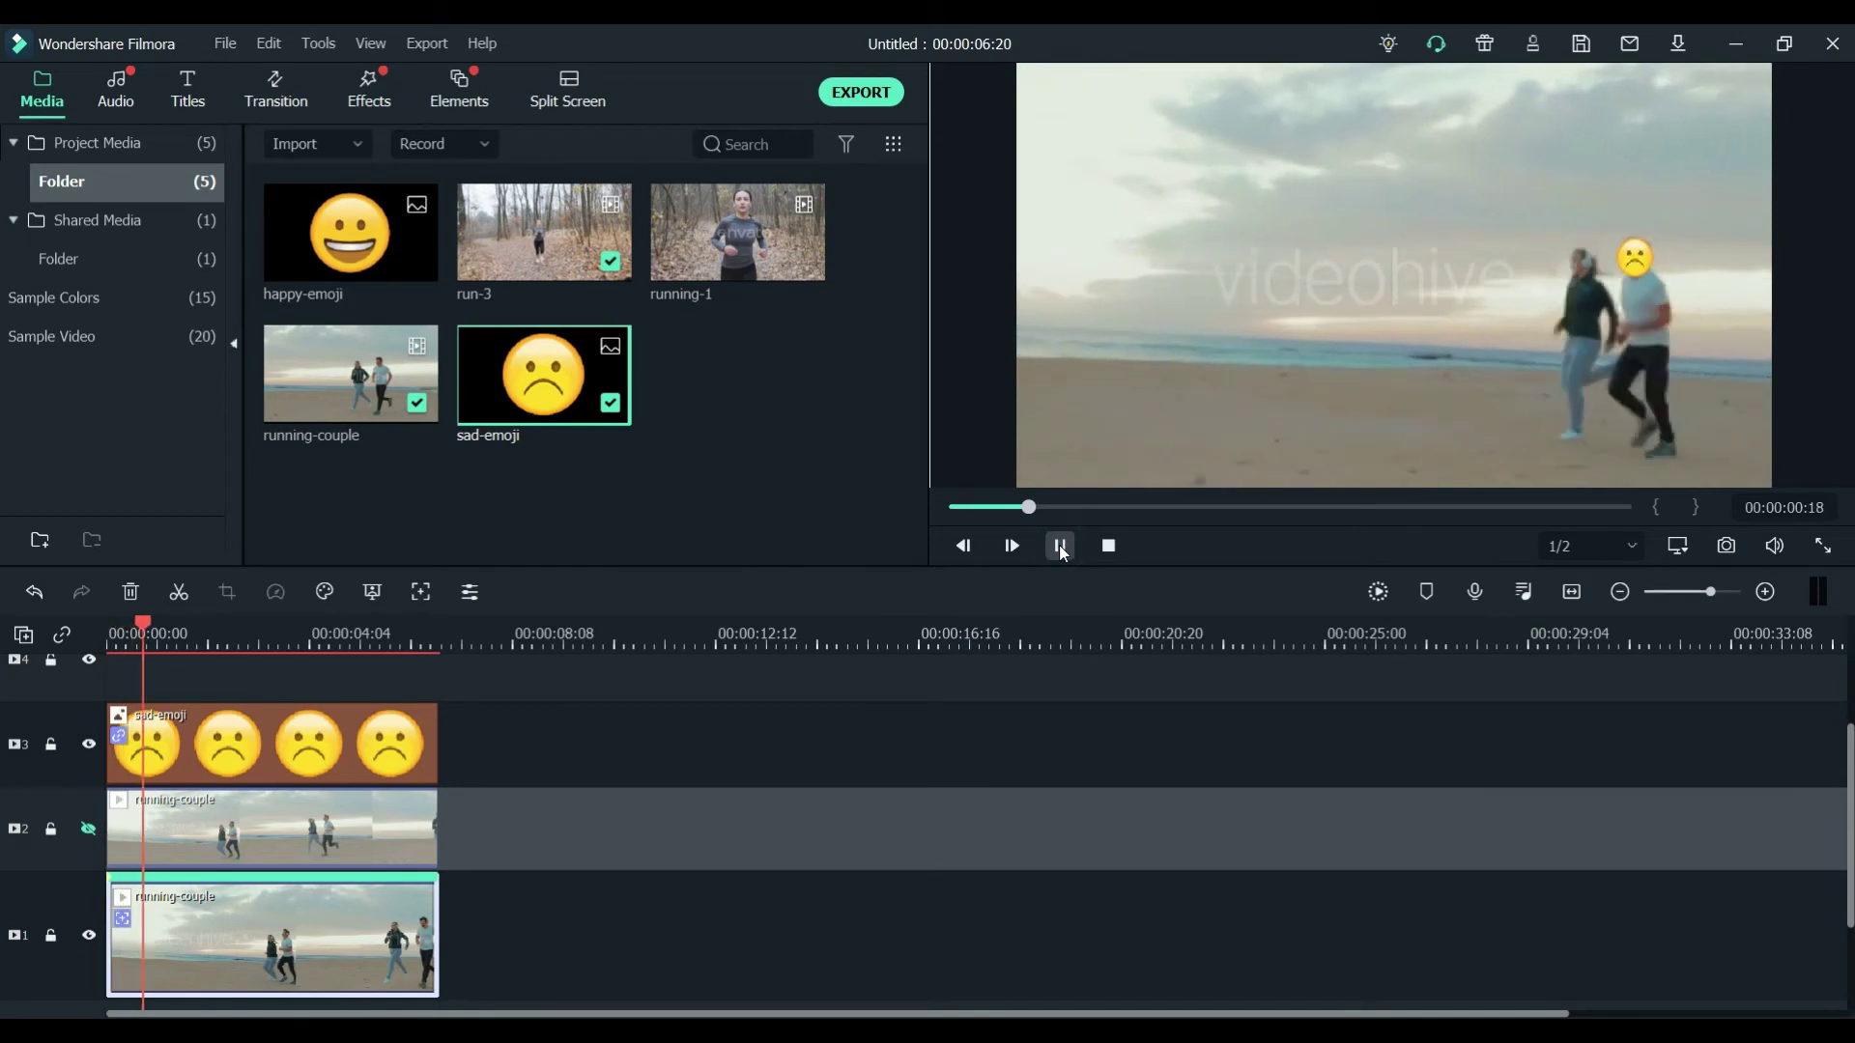
{"action": "left_click", "coordinate": [1060, 549]}
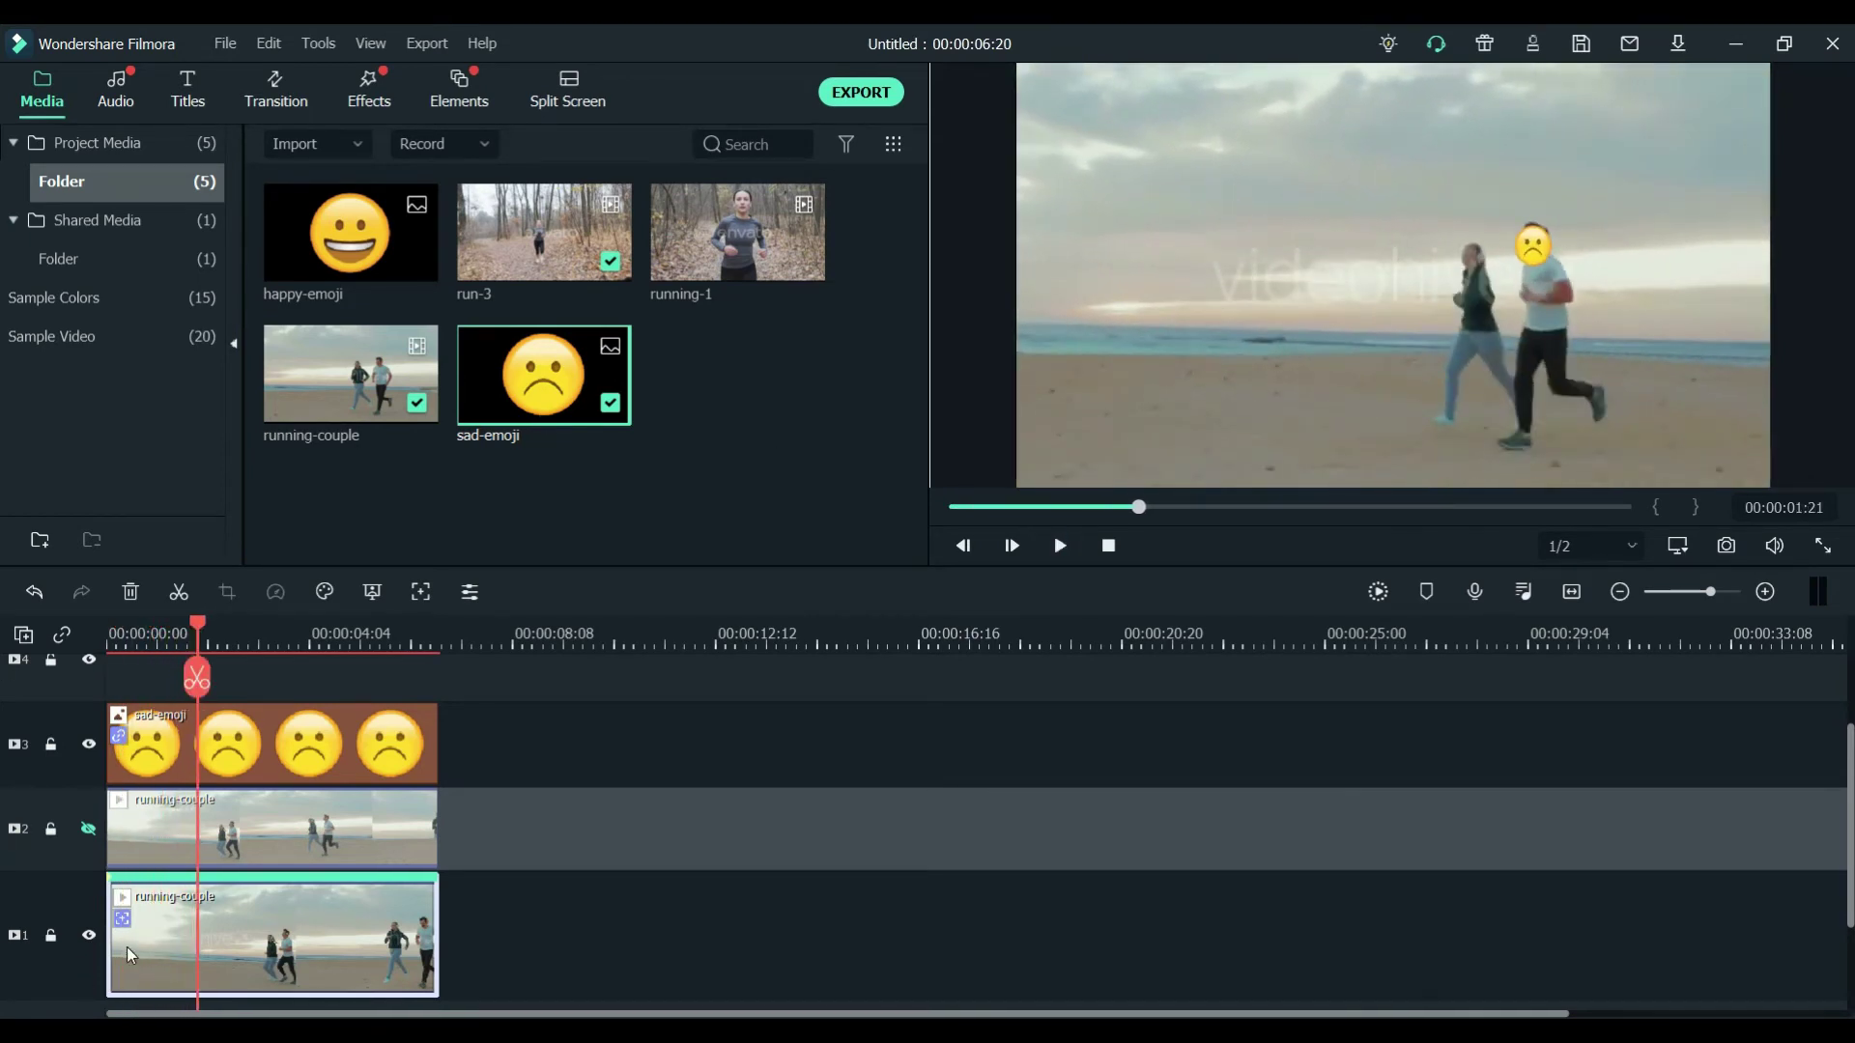
Step: Show video track 2 instead of track 1 and run motion tracking on the woman's head in its clip from 00:00:00:00
{"action": "left_click", "coordinate": [87, 935]}
{"action": "left_click", "coordinate": [87, 830]}
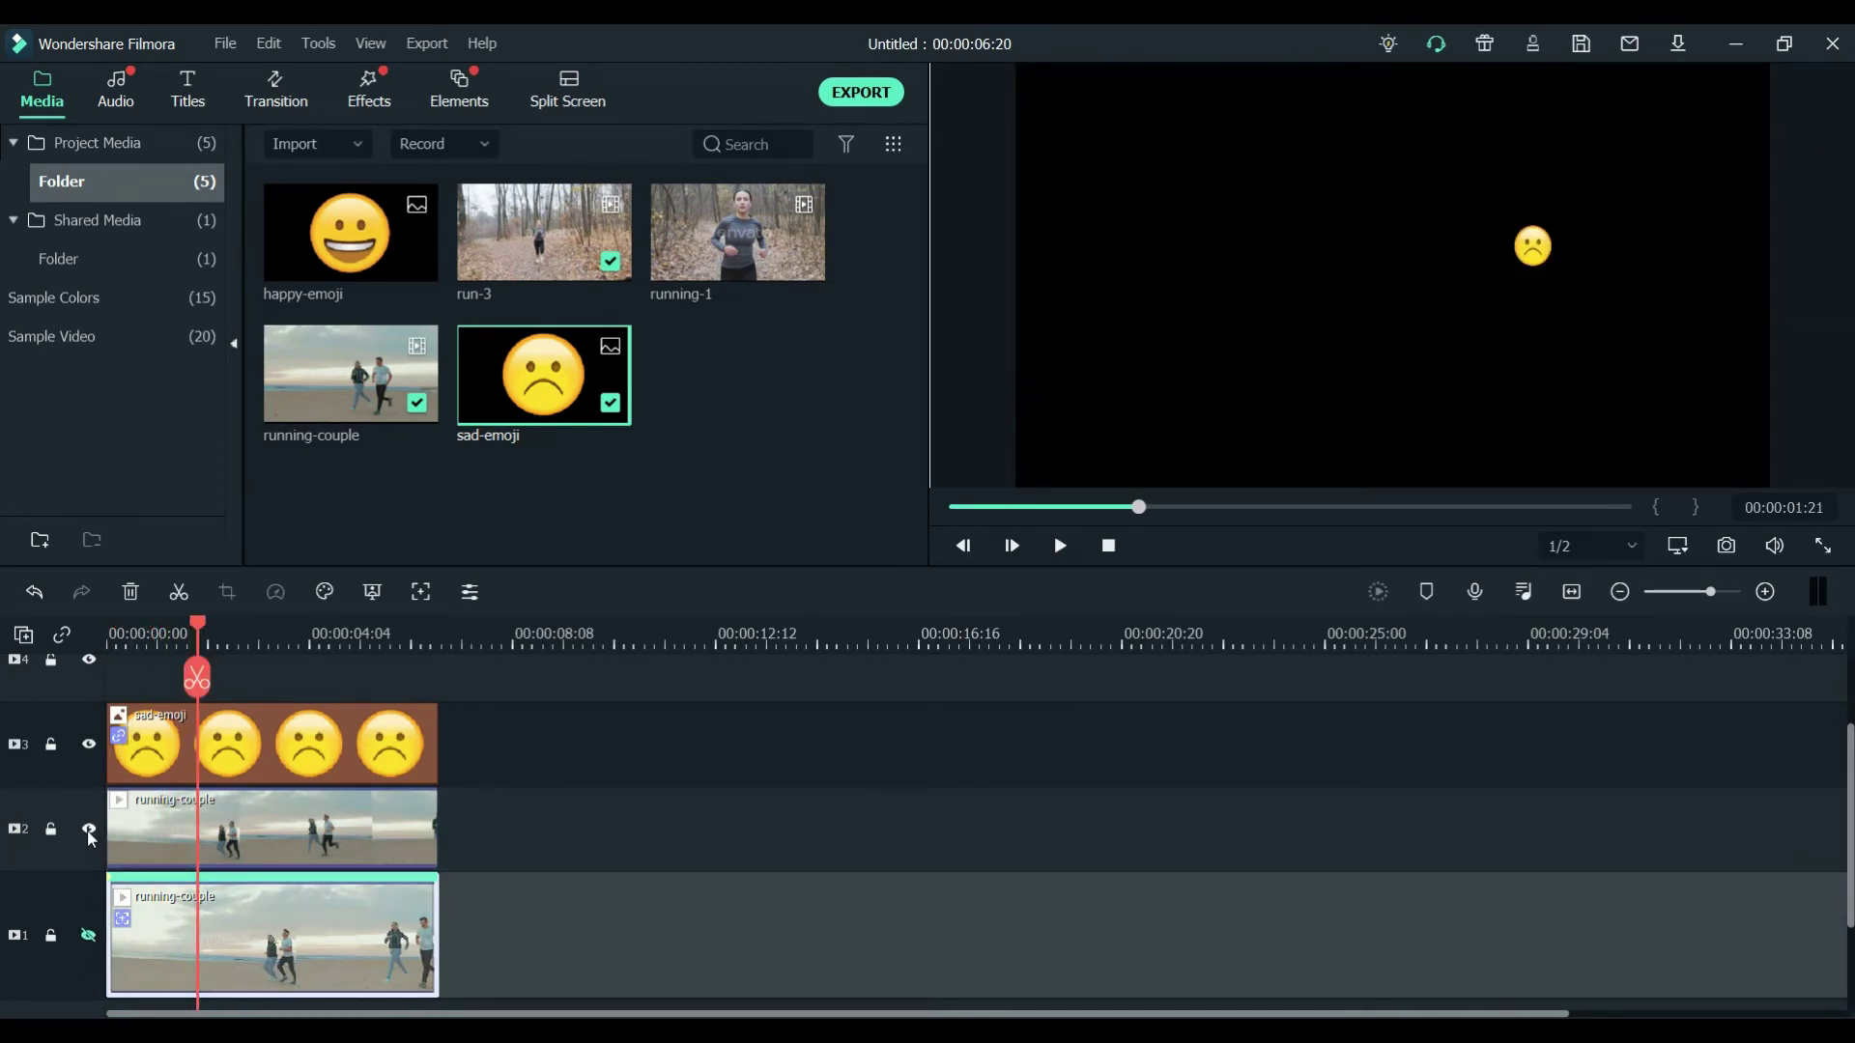
{"action": "left_click", "coordinate": [261, 837]}
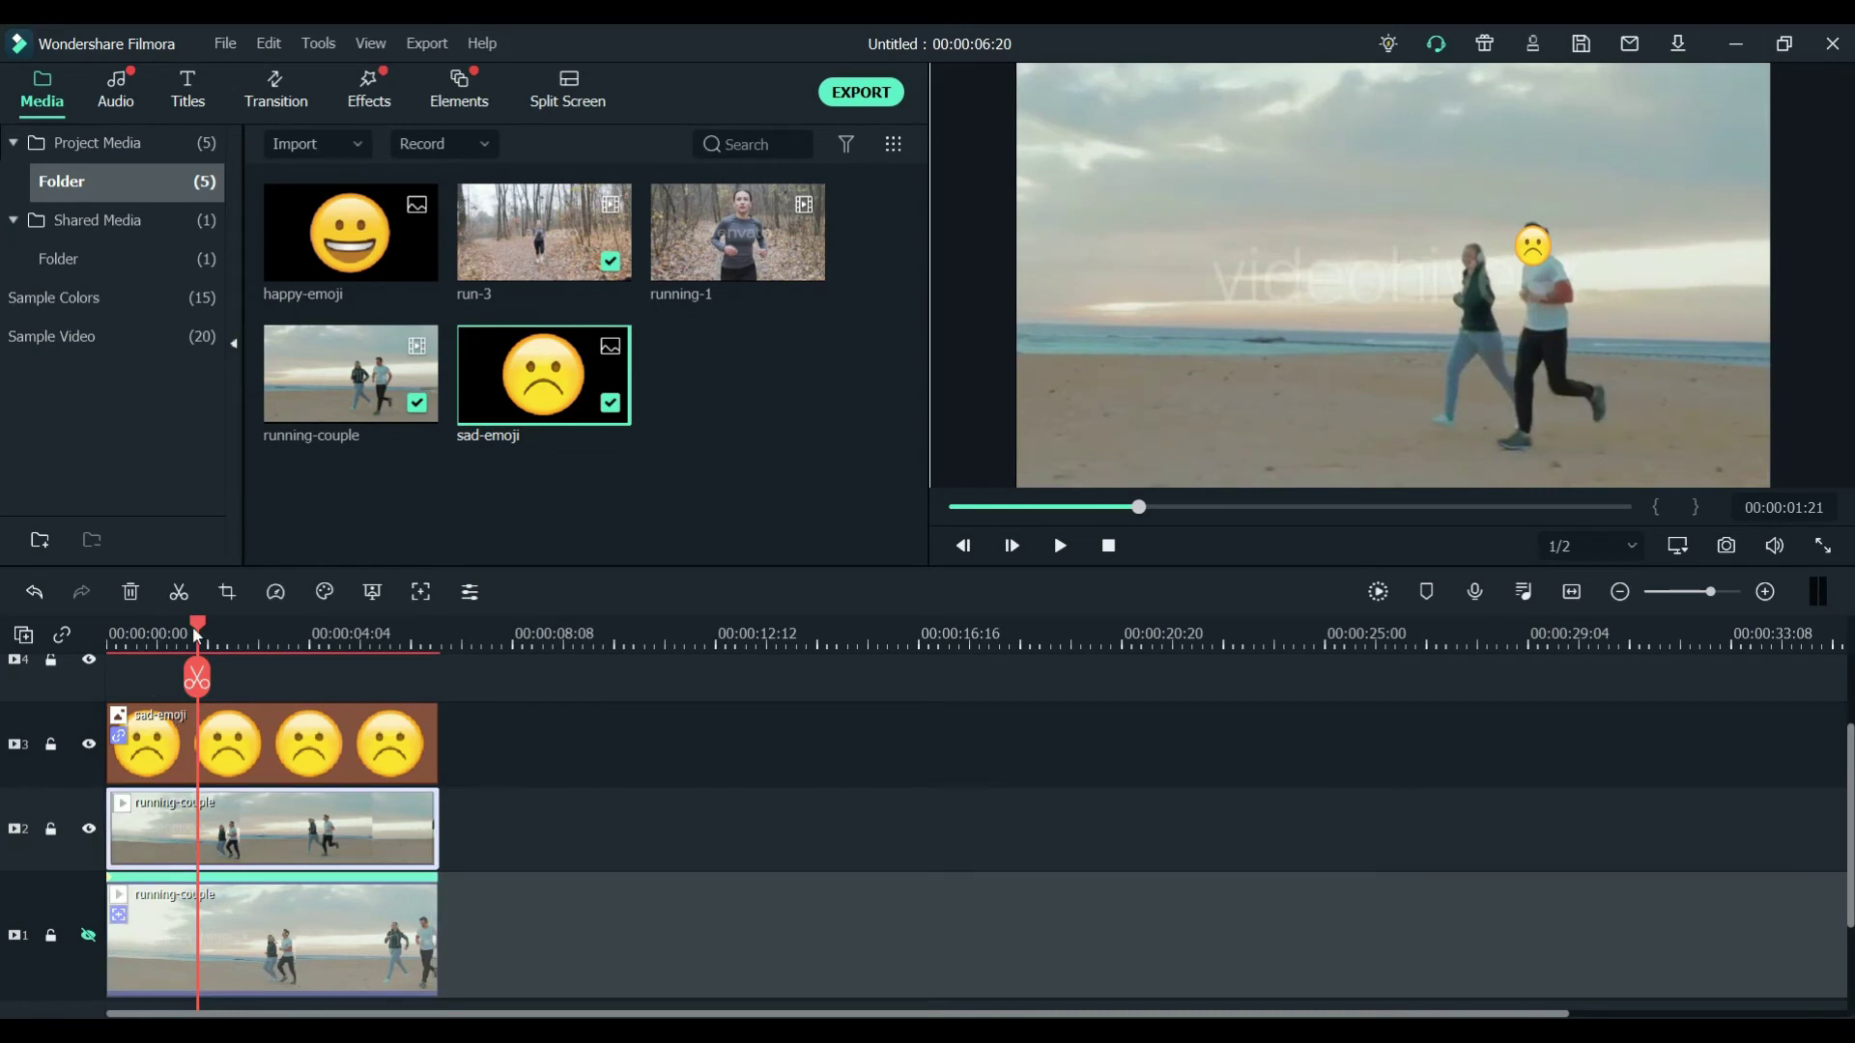
{"action": "left_click", "coordinate": [420, 591]}
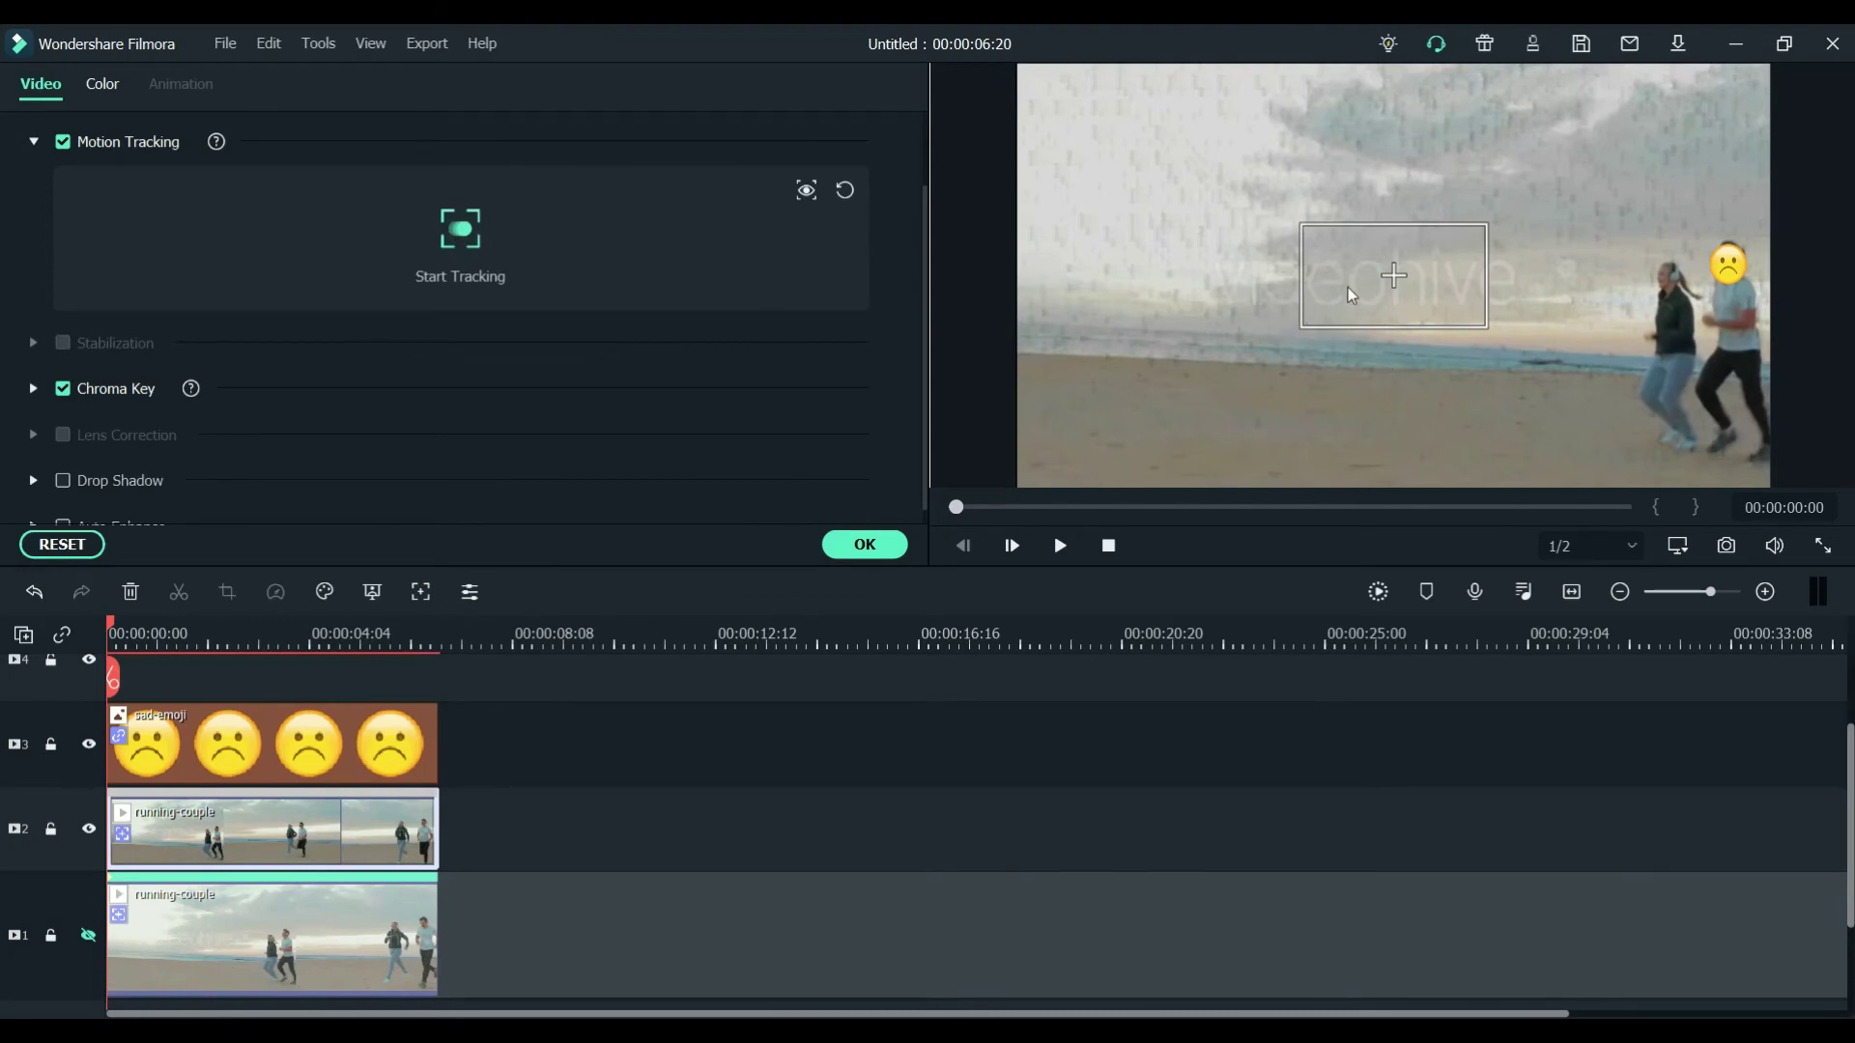
{"action": "mouse_move", "coordinate": [1309, 327]}
{"action": "left_click_drag", "start_coordinate": [1297, 334], "coordinate": [1674, 277]}
{"action": "left_click", "coordinate": [458, 240]}
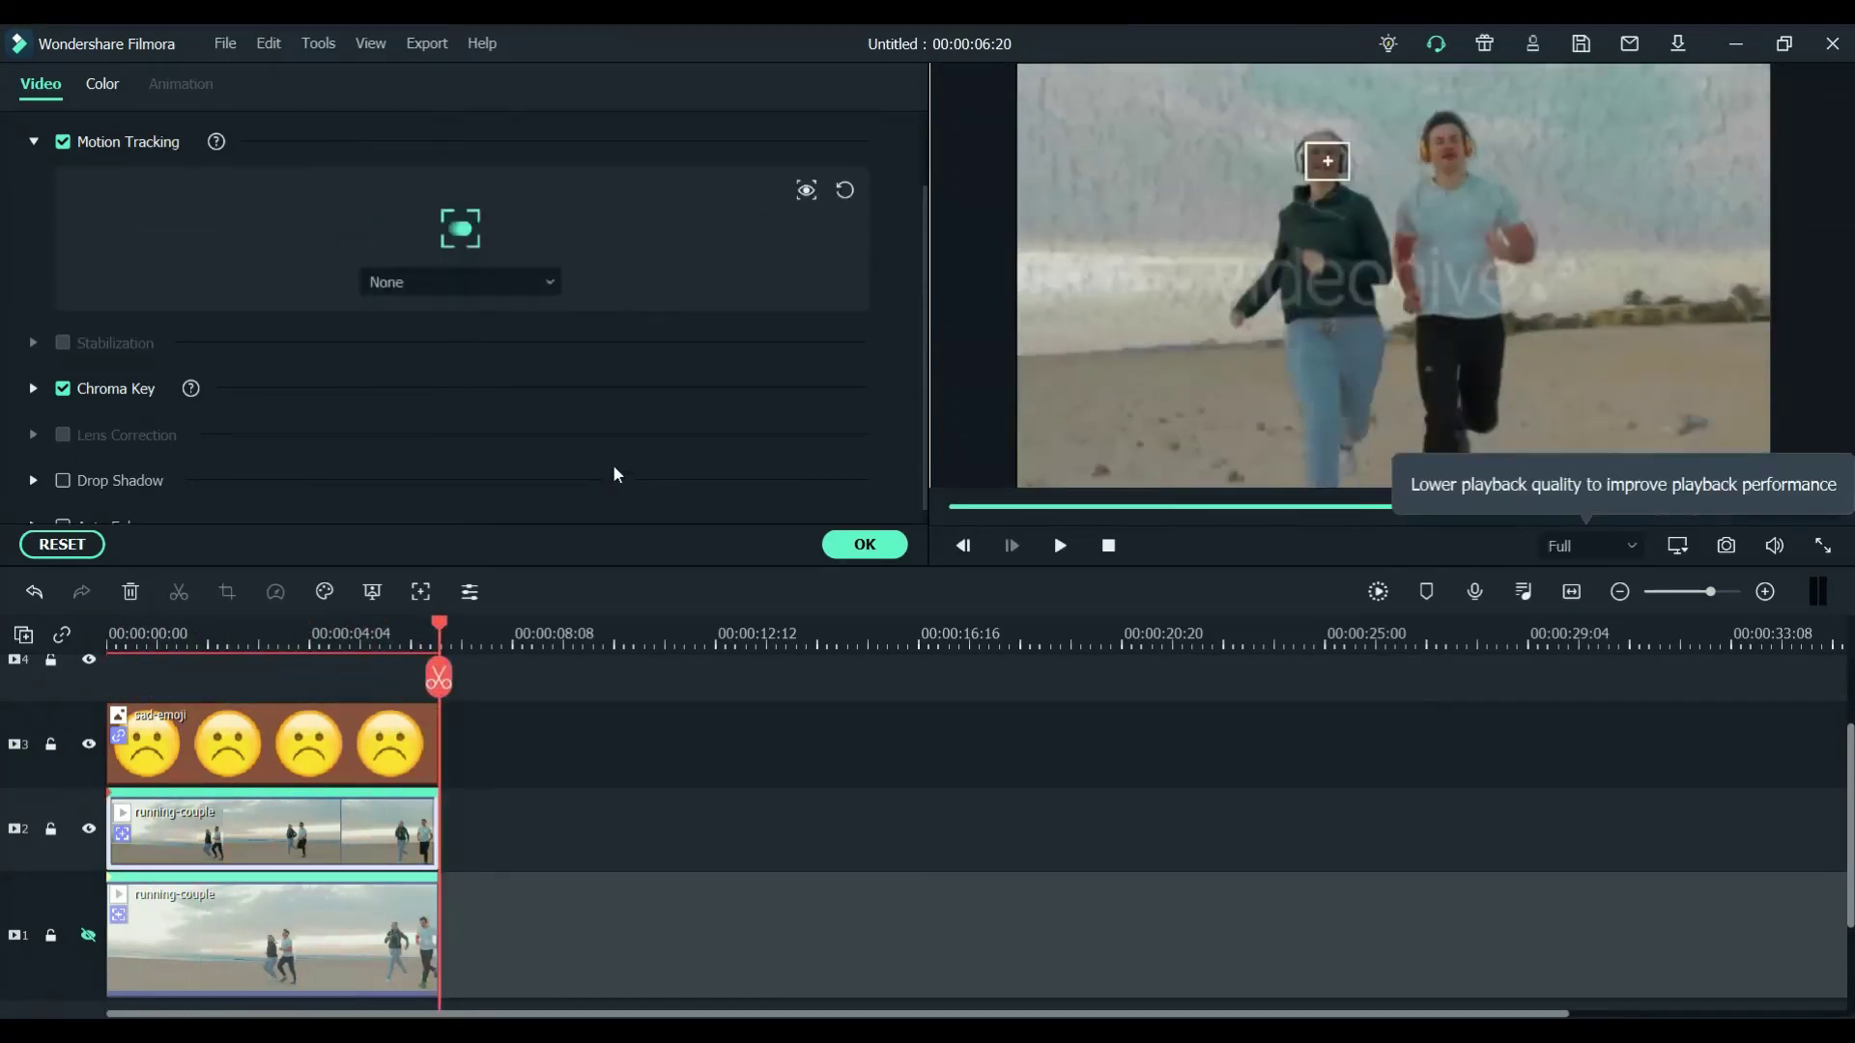
{"action": "left_click", "coordinate": [865, 544]}
Step: Add happy-emoji on video track 4, extend it to the running-couple clips' end, and shrink it over the woman's head
{"action": "scroll", "coordinate": [739, 756], "scroll_direction": "up", "scroll_amount": 1}
{"action": "left_click_drag", "start_coordinate": [368, 276], "coordinate": [107, 706]}
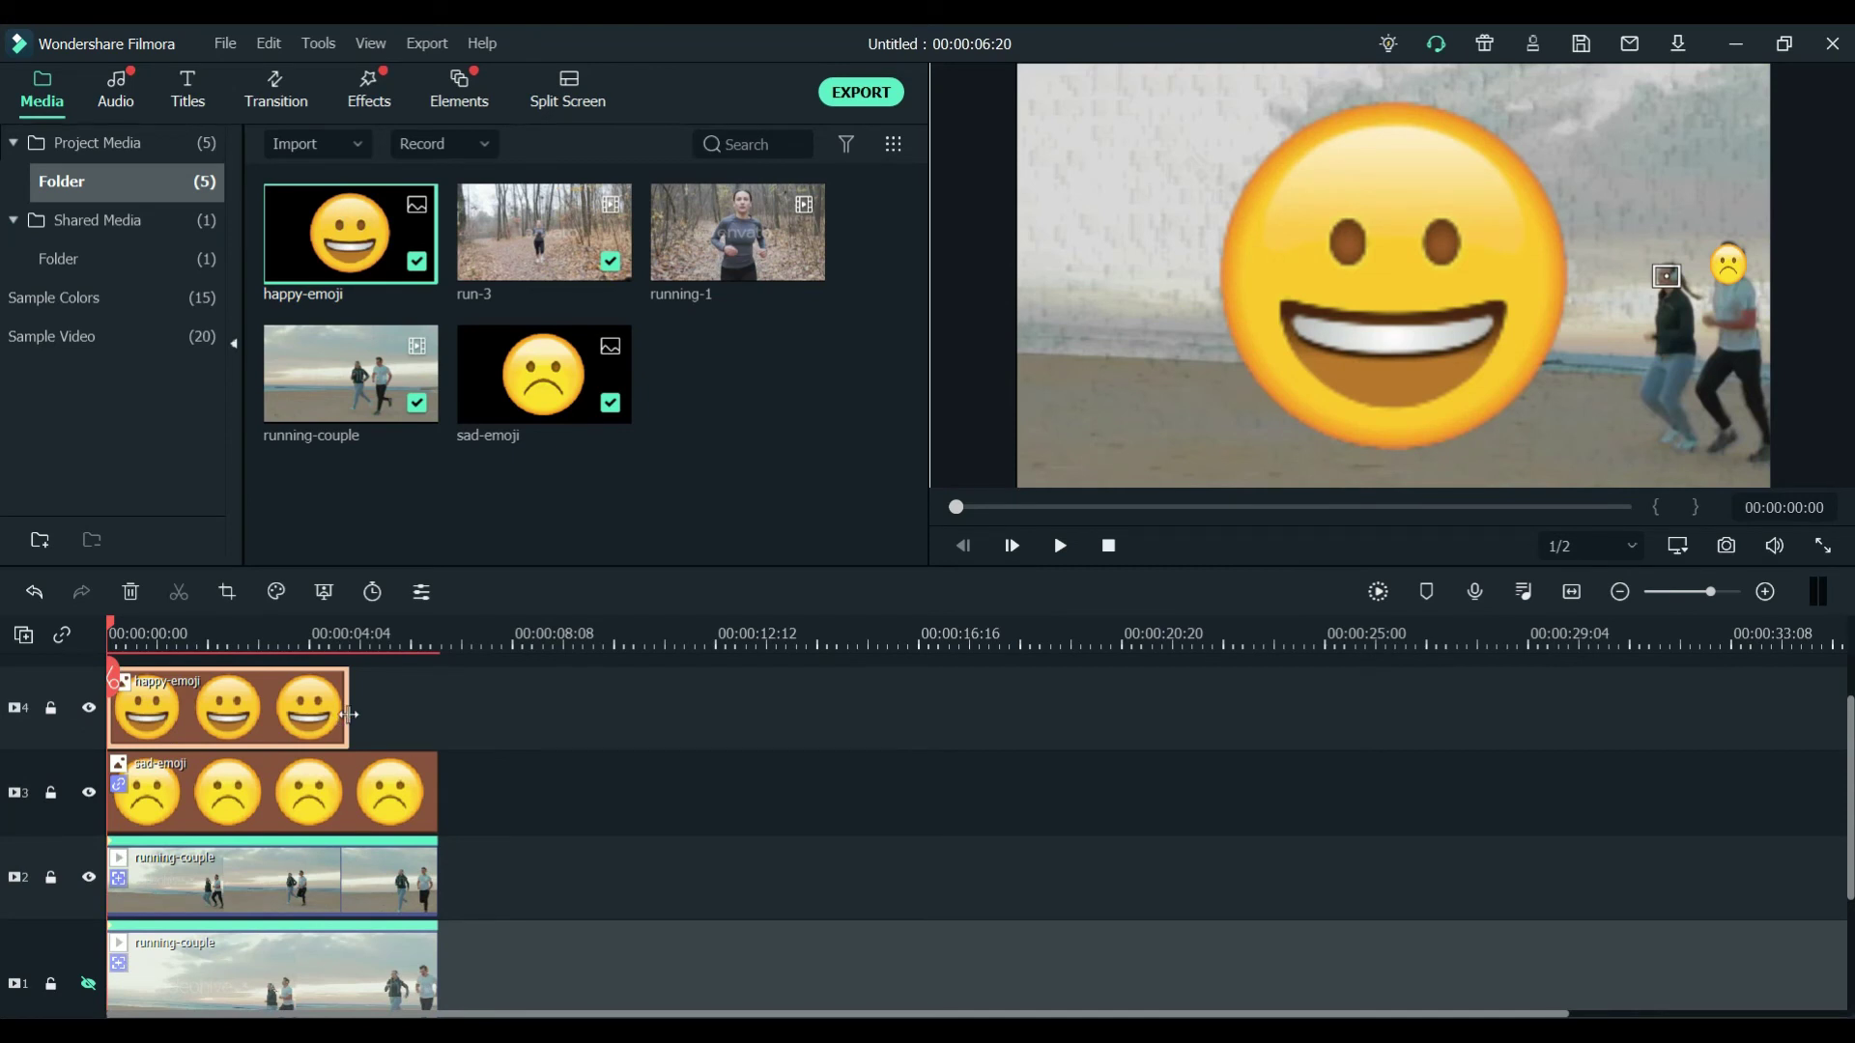
{"action": "left_click_drag", "start_coordinate": [349, 714], "coordinate": [437, 716]}
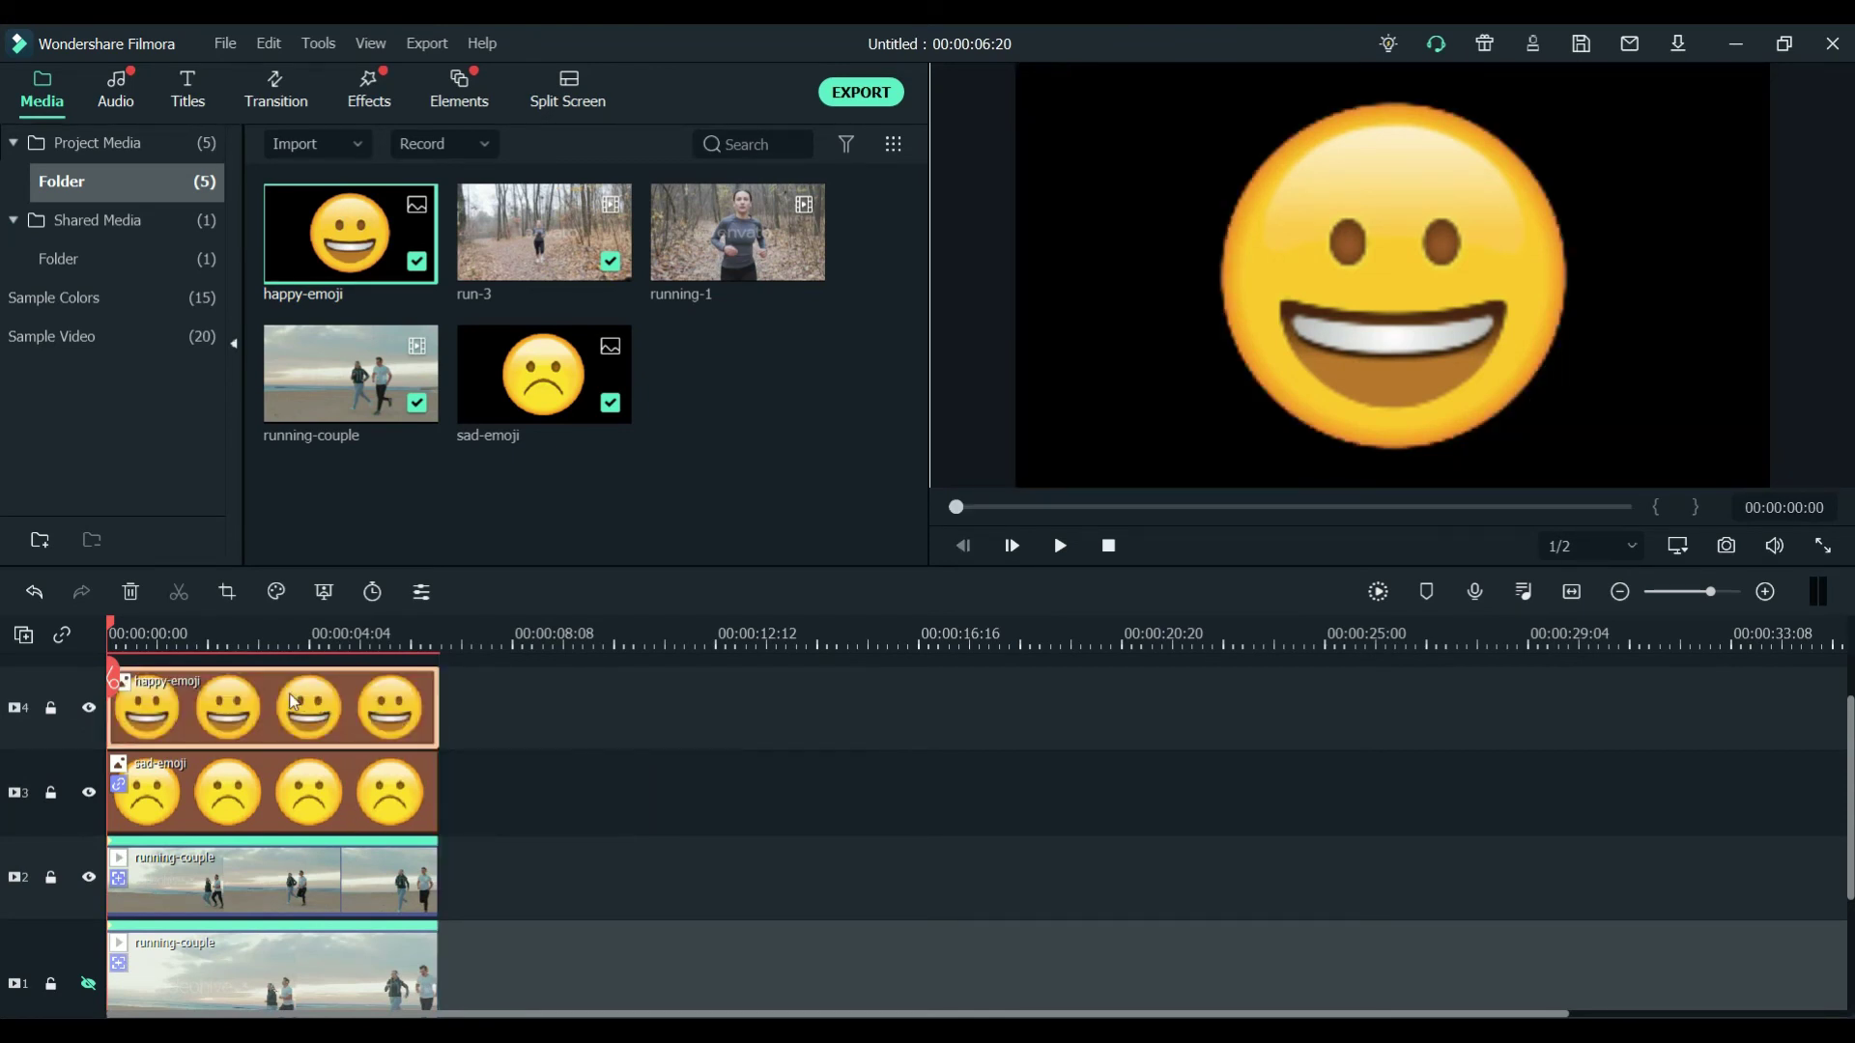
{"action": "left_click", "coordinate": [1370, 322]}
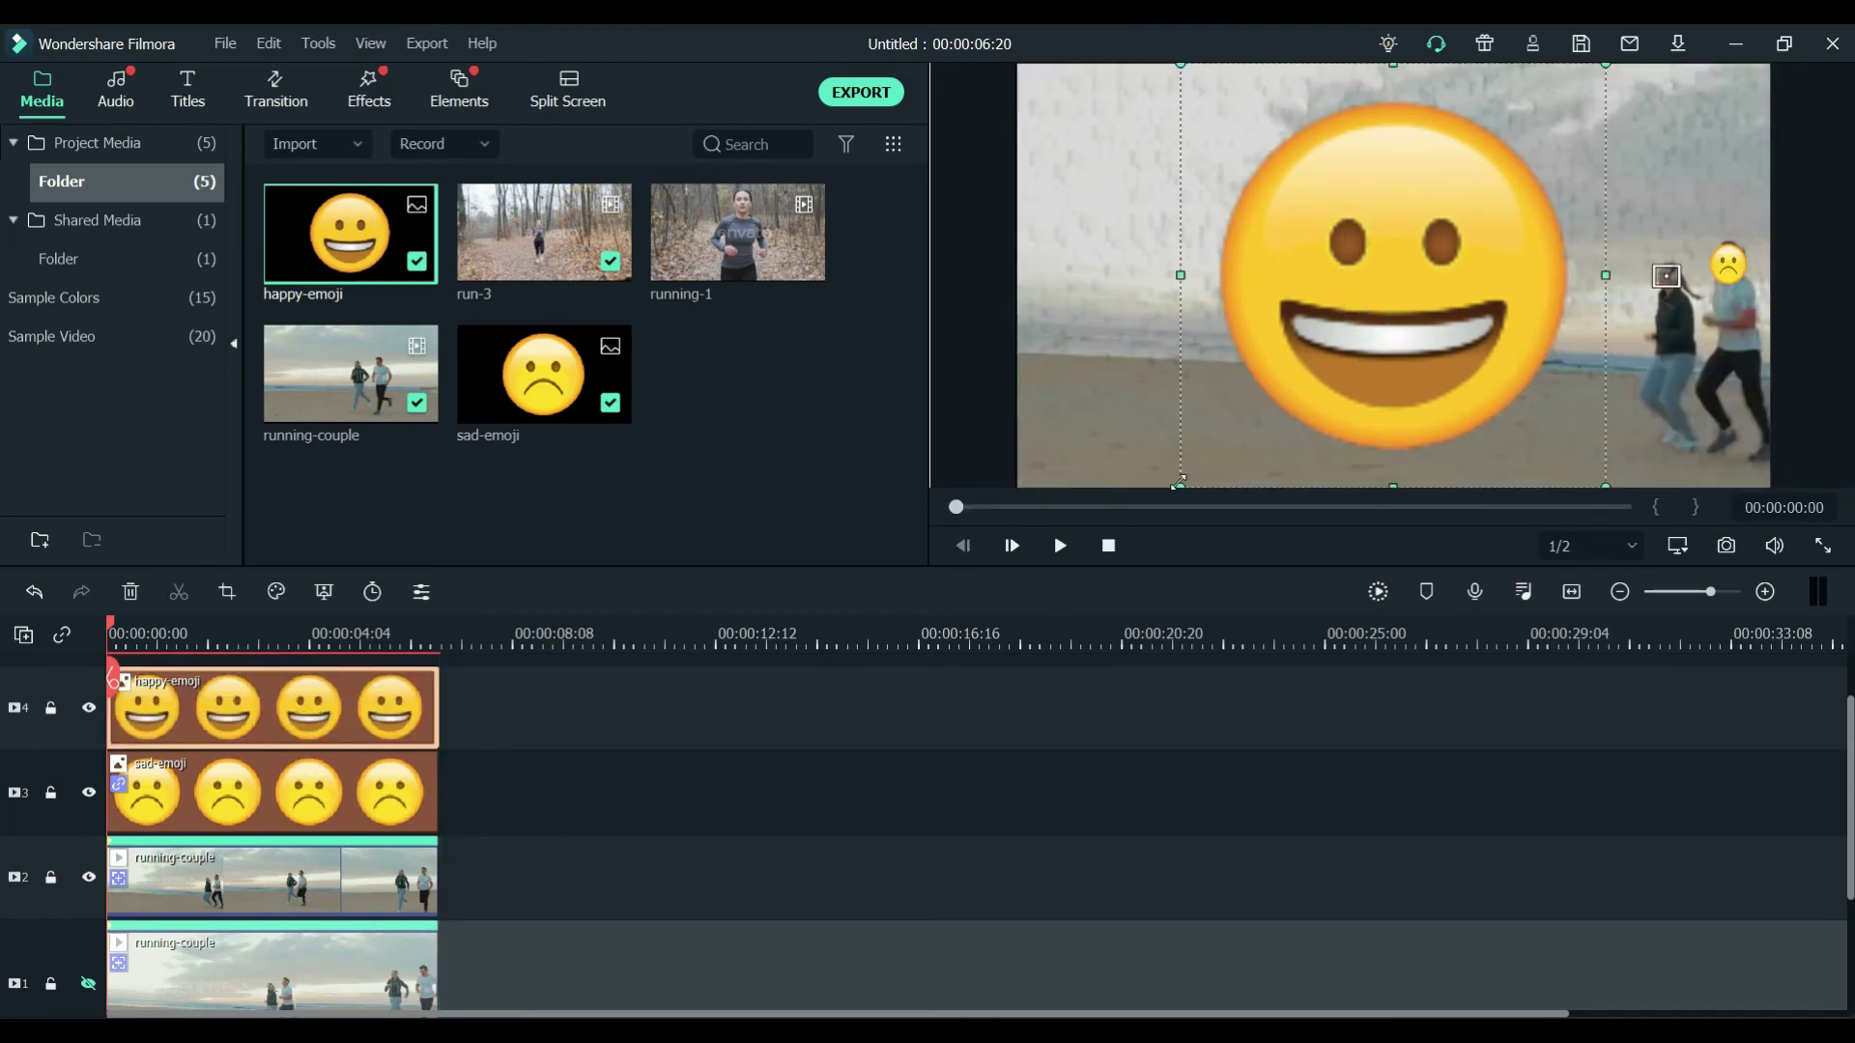
{"action": "left_click_drag", "start_coordinate": [1180, 482], "coordinate": [1709, 344]}
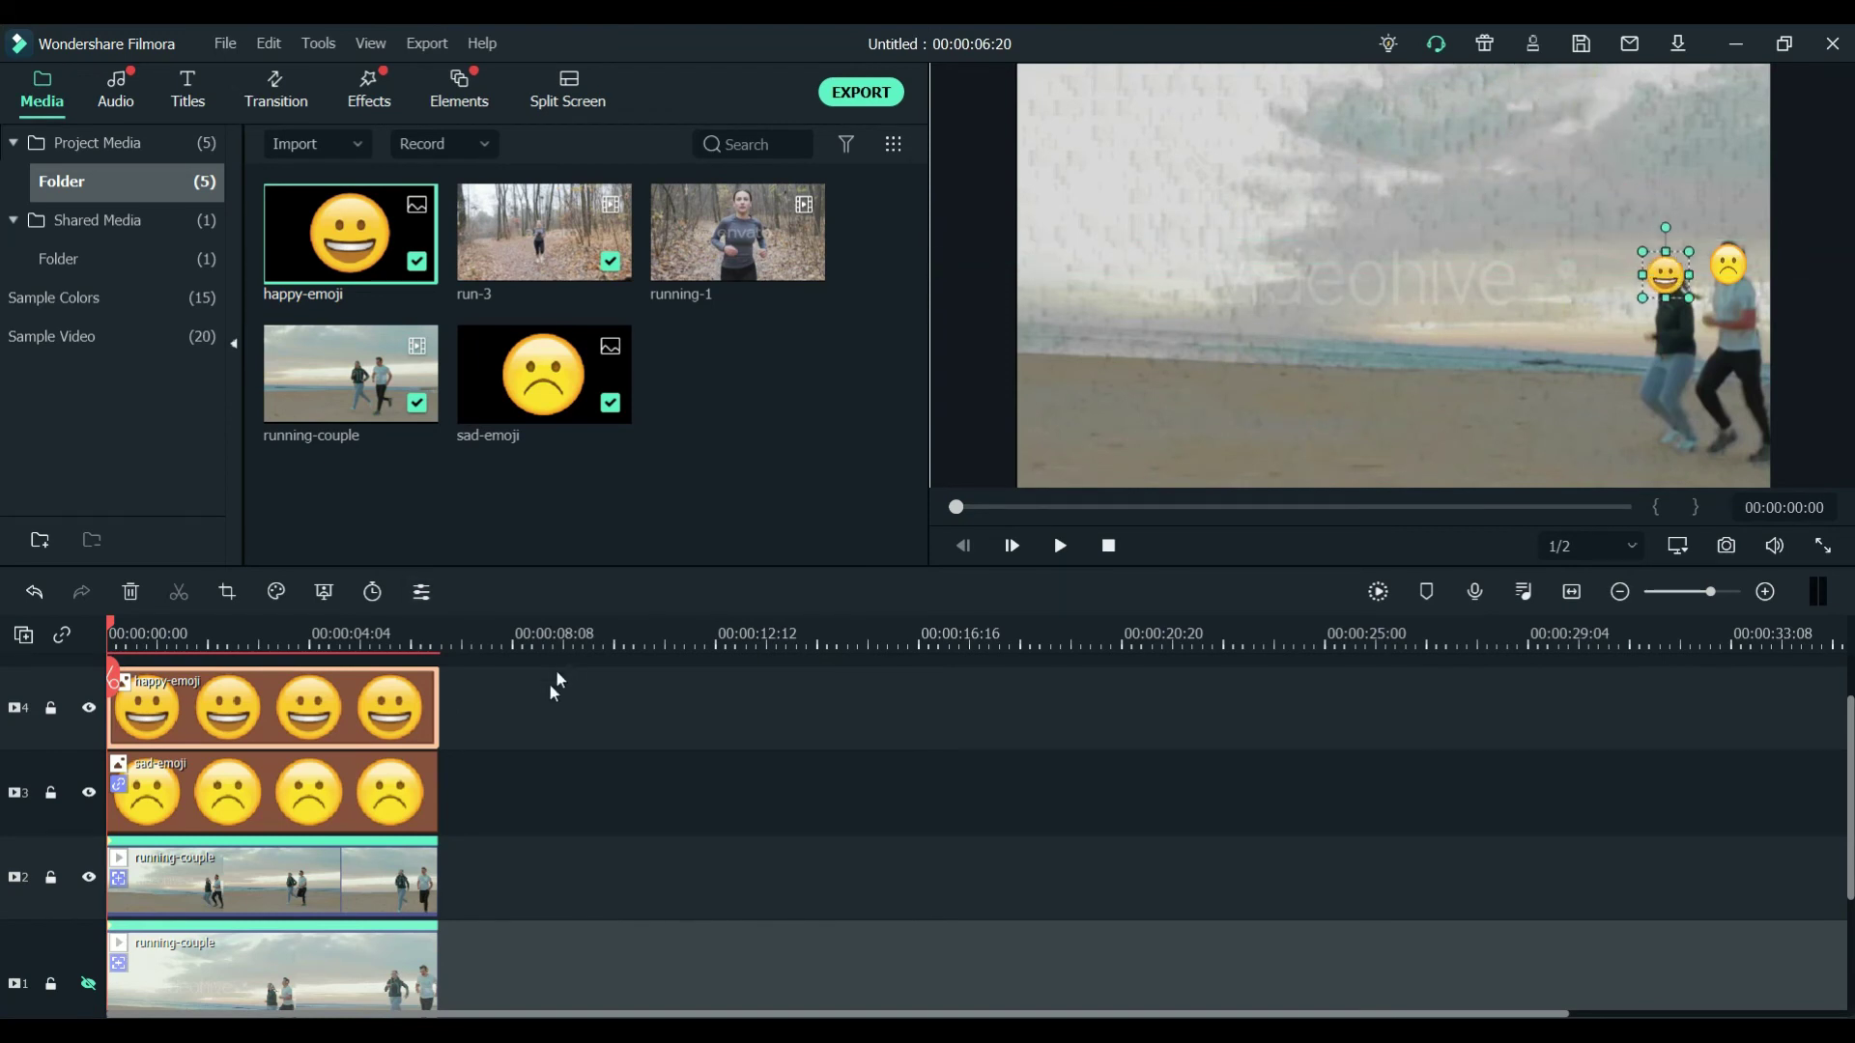
Step: Attach happy-emoji to the track 2 running-couple clip's motion tracking
{"action": "left_click", "coordinate": [229, 889]}
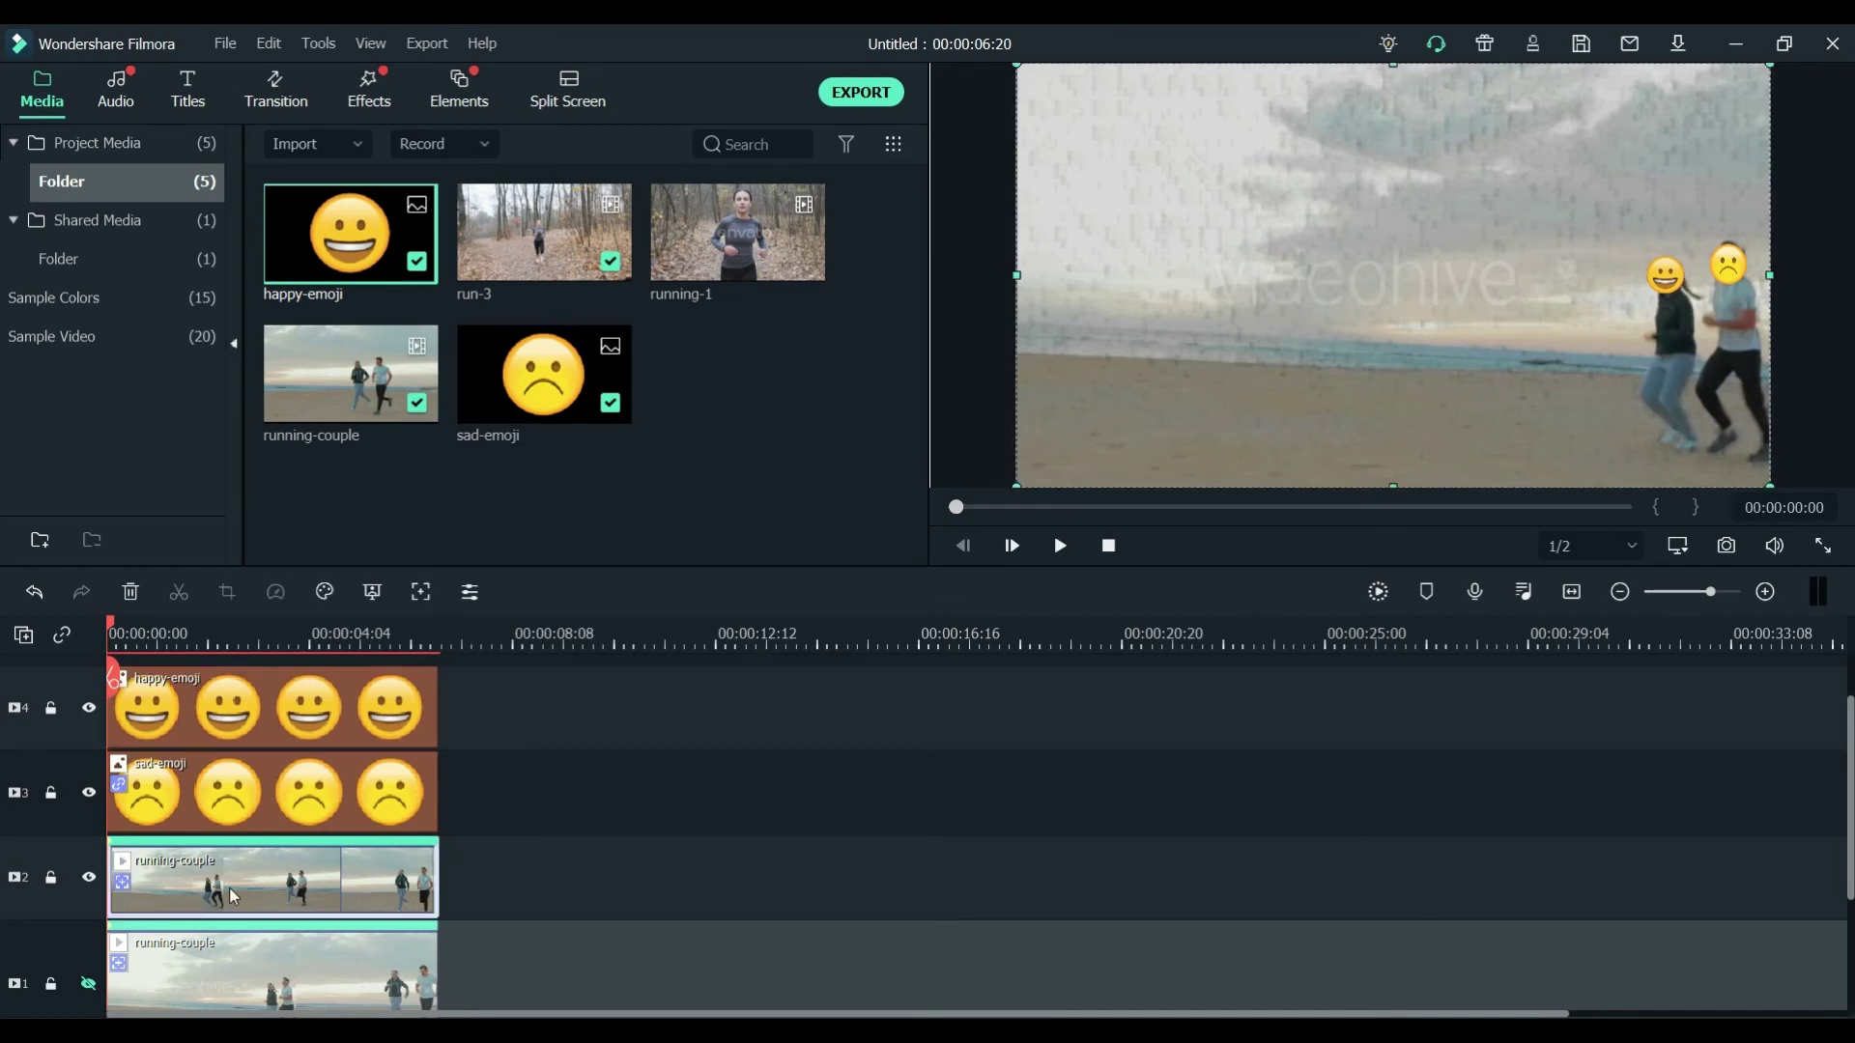
{"action": "double_click", "coordinate": [229, 885]}
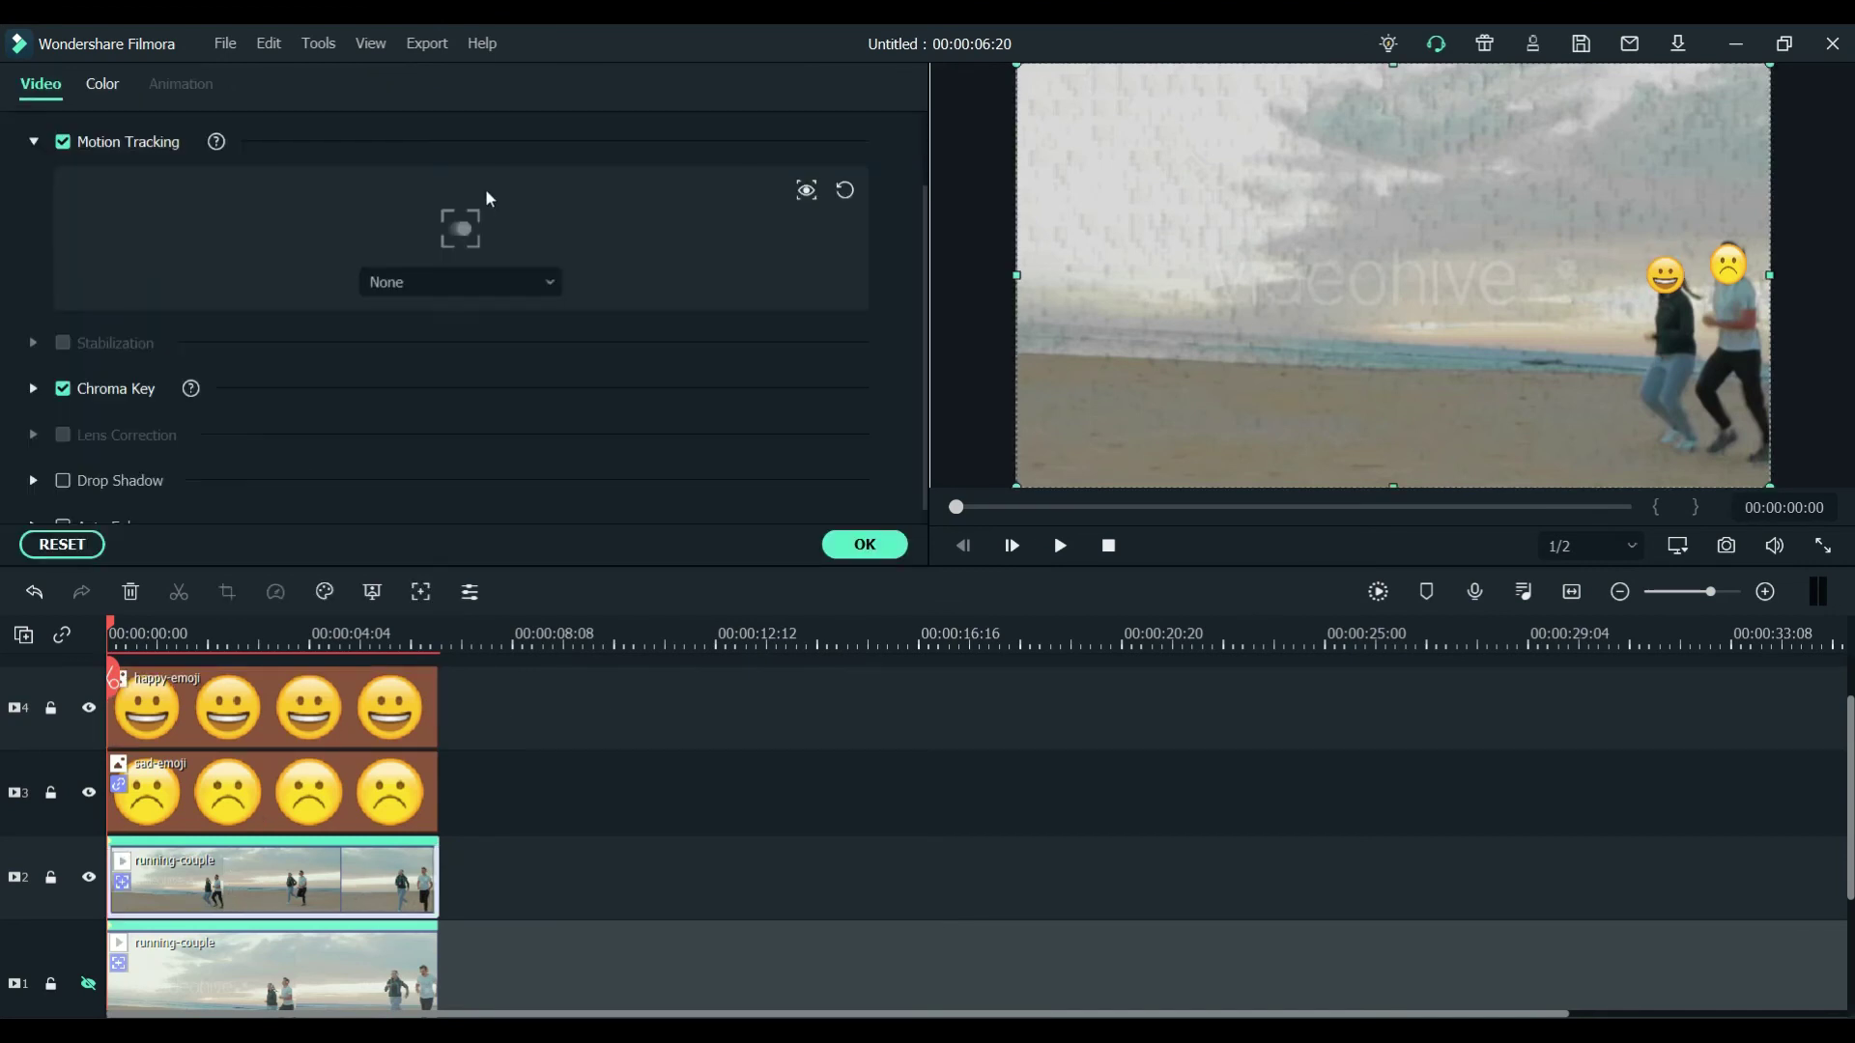
{"action": "left_click", "coordinate": [493, 283]}
{"action": "left_click", "coordinate": [472, 360]}
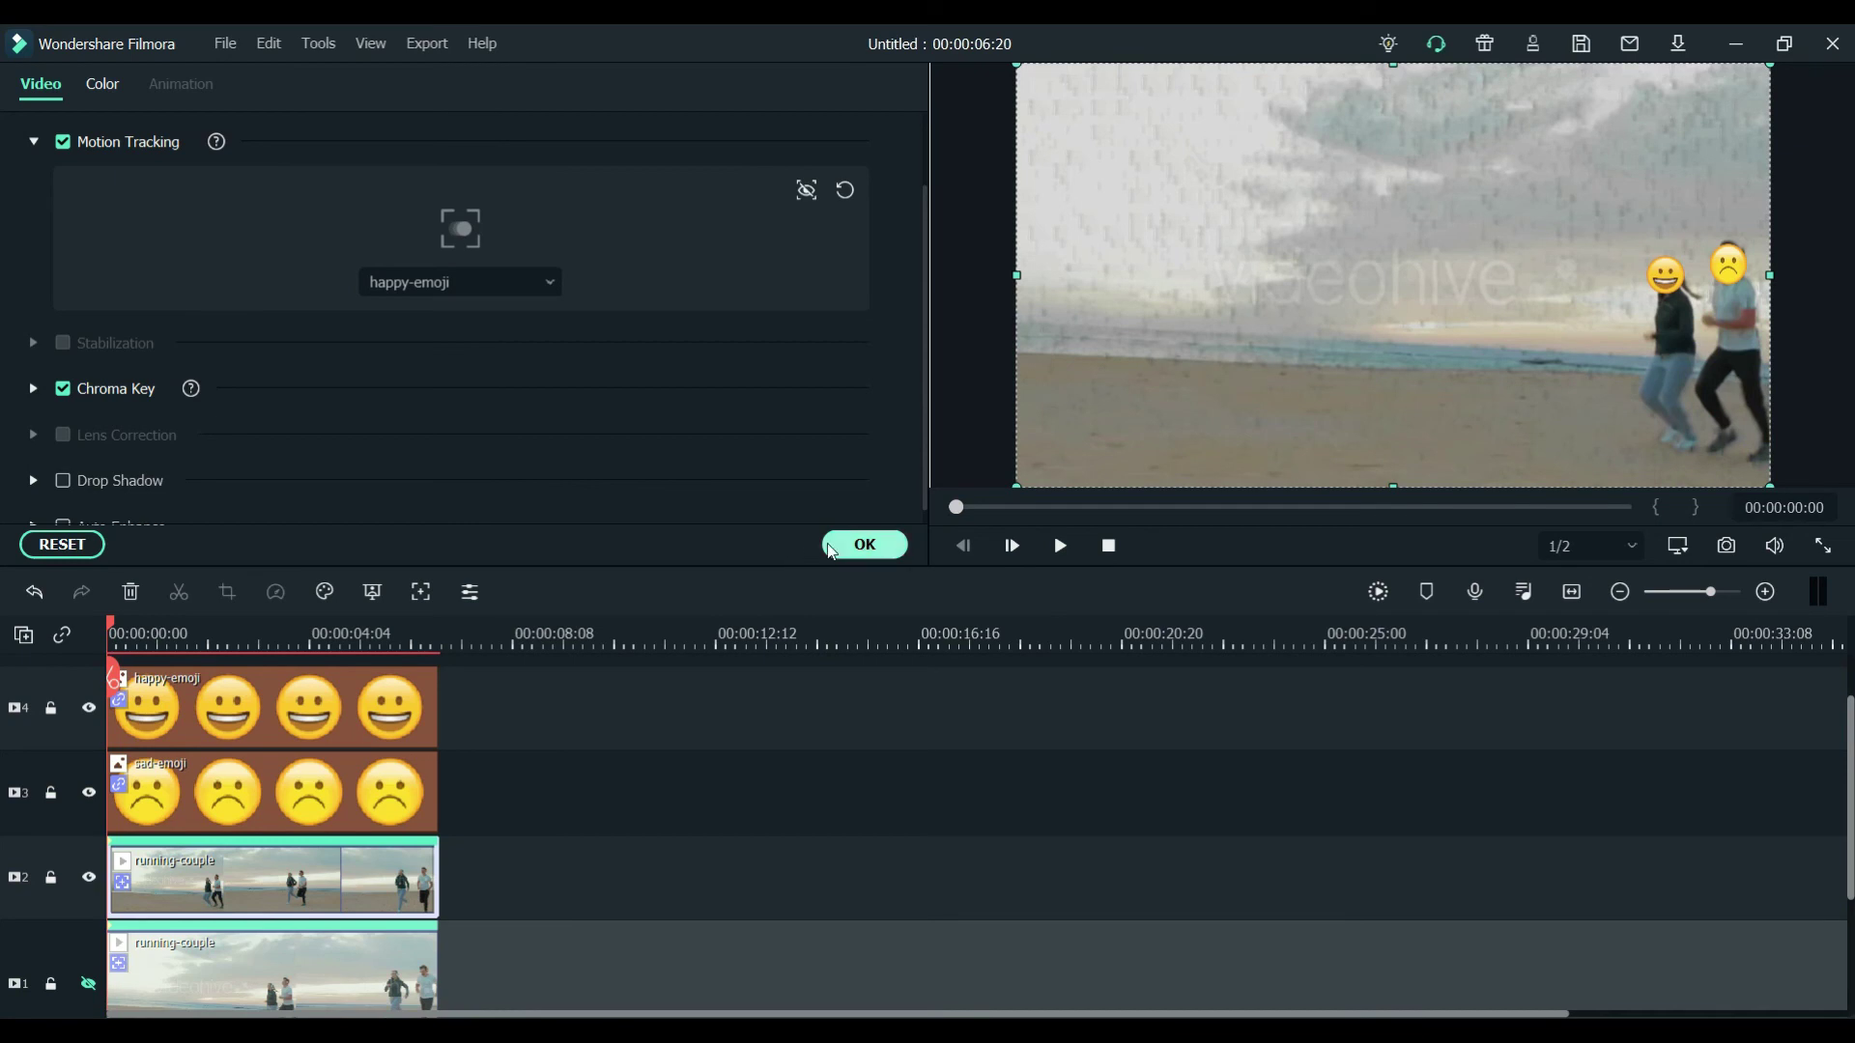
{"action": "left_click", "coordinate": [863, 545]}
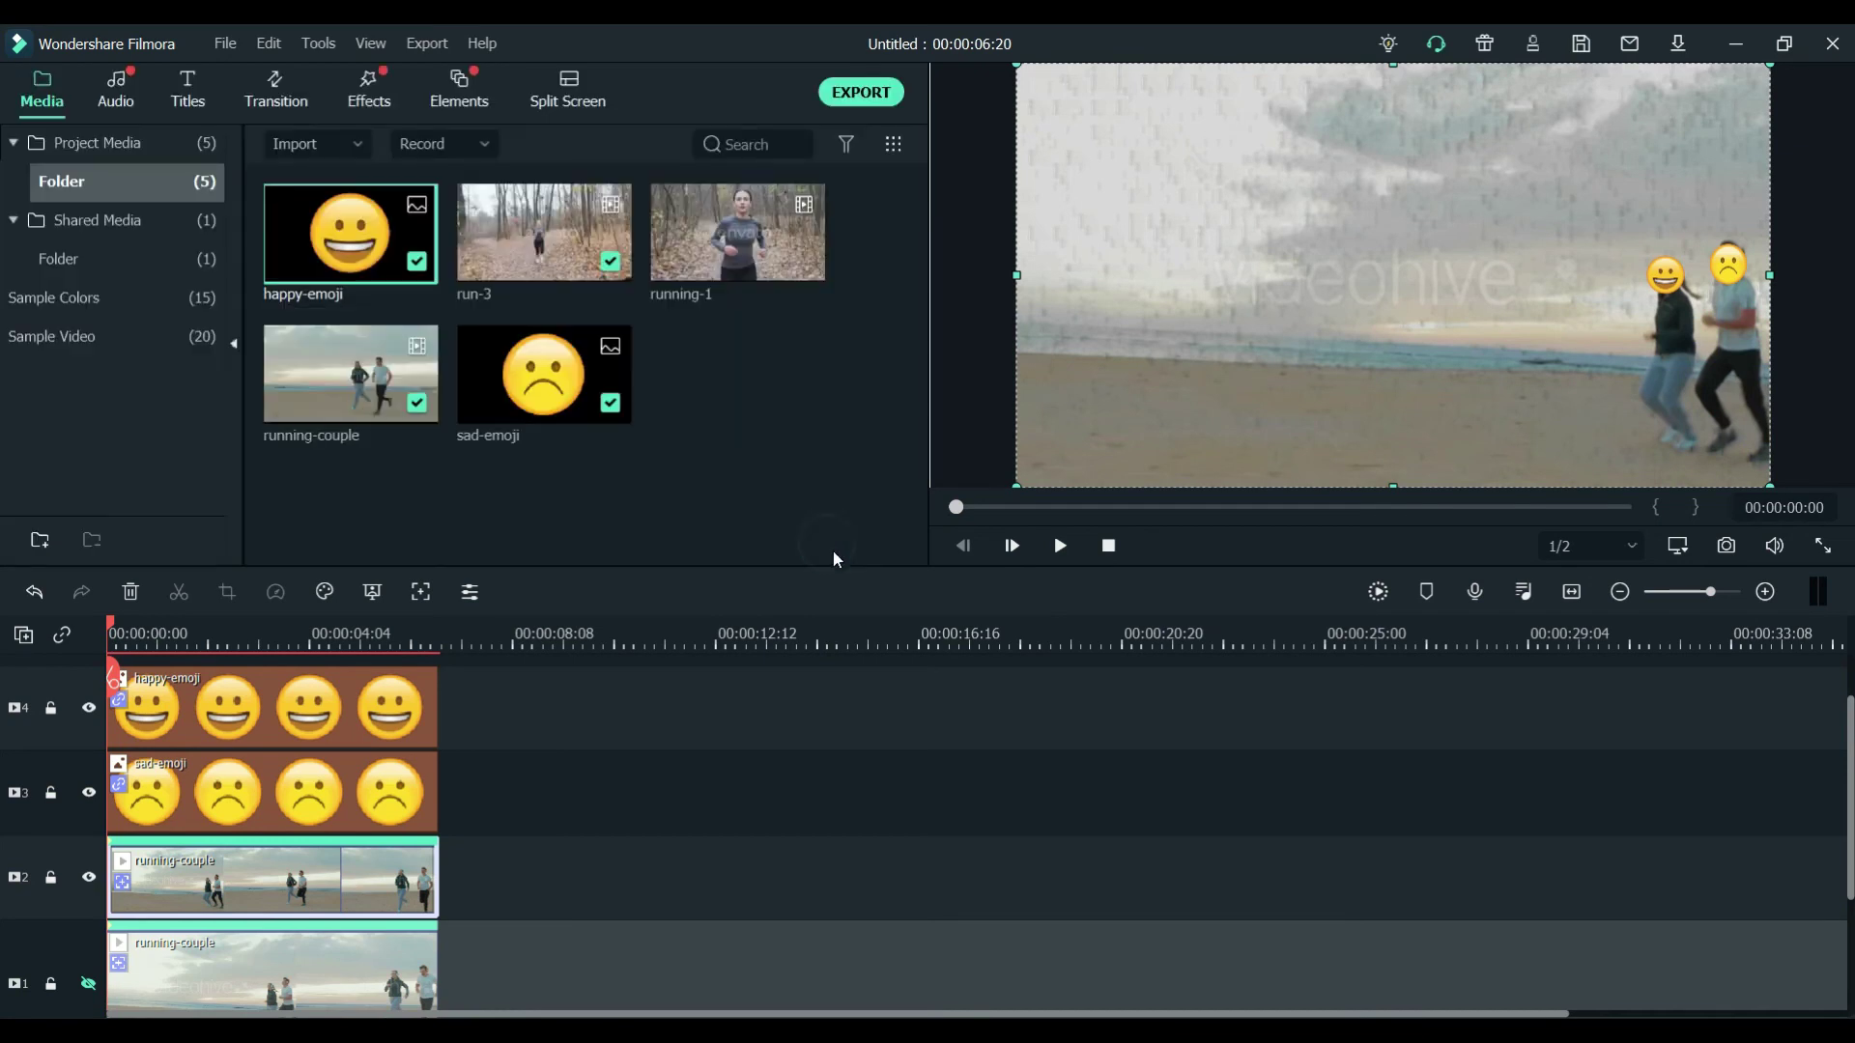
Step: Preview both tracked emojis, unhide video track 1, and continue the playback
{"action": "left_click", "coordinate": [1060, 546]}
{"action": "left_click", "coordinate": [1060, 546]}
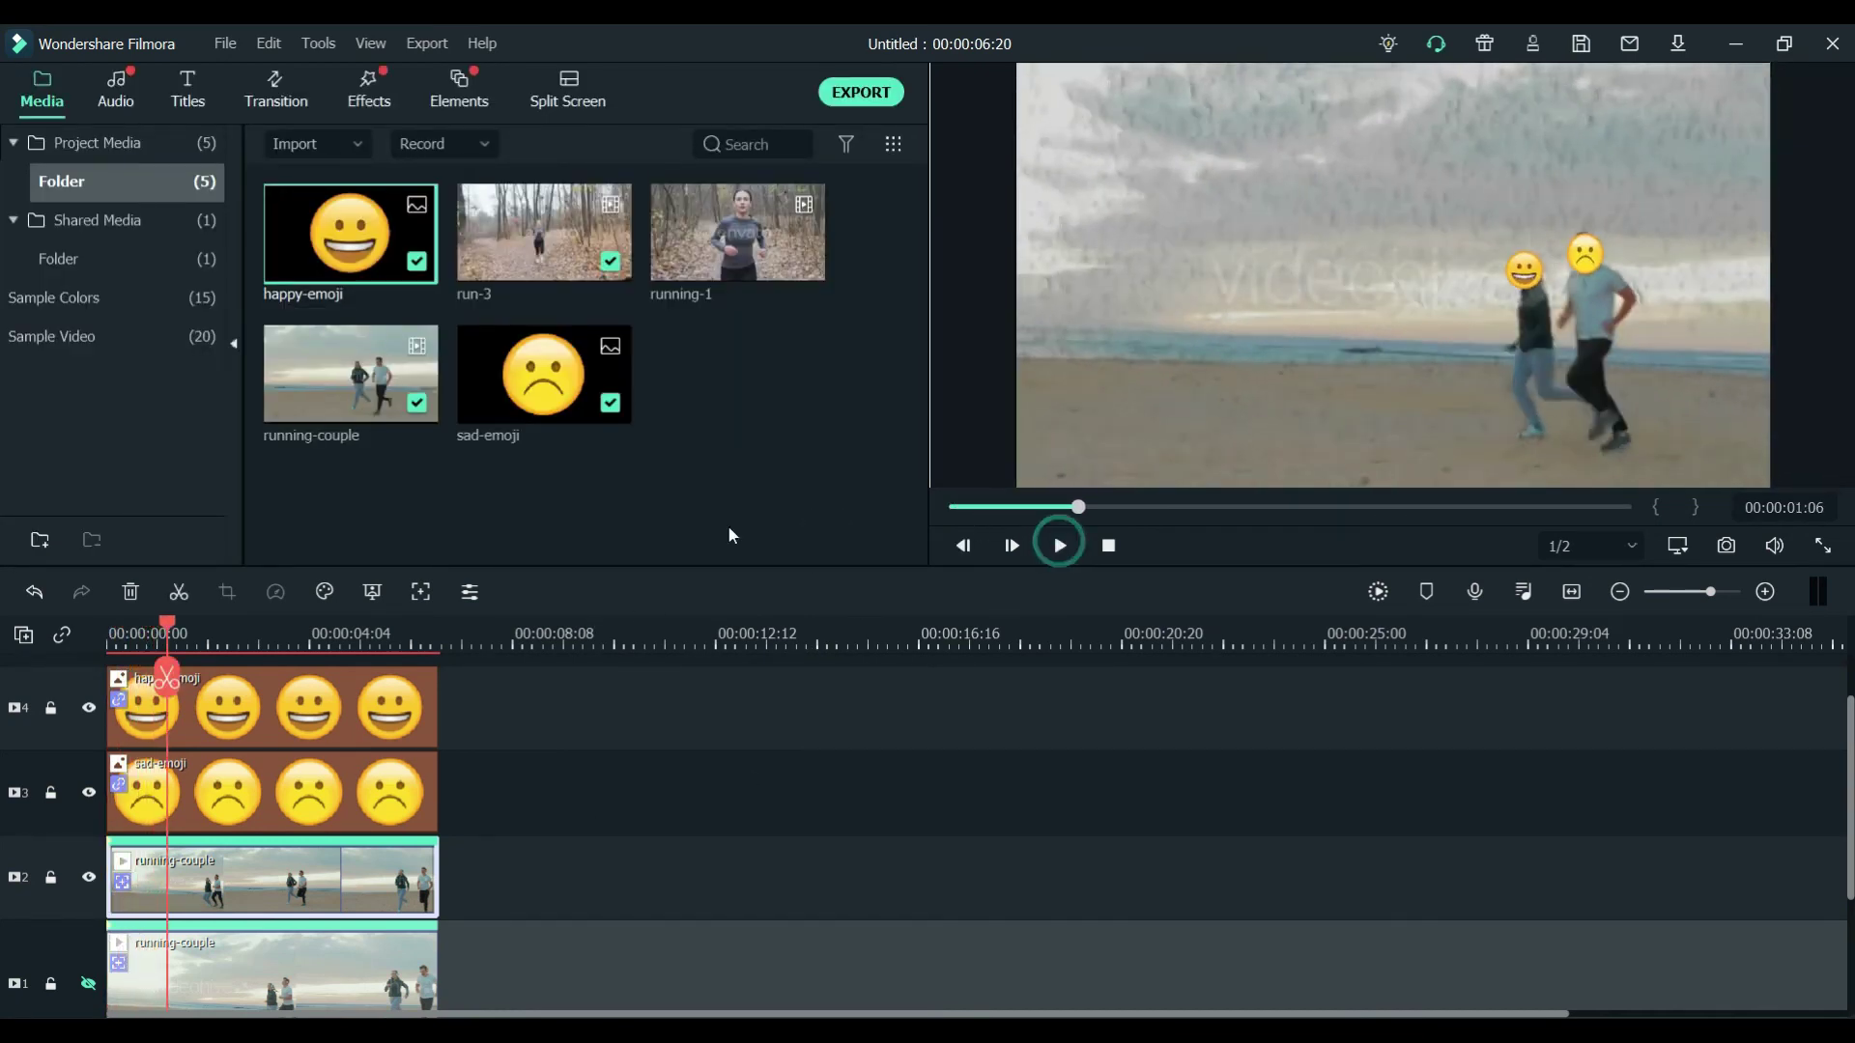
{"action": "left_click", "coordinate": [93, 985]}
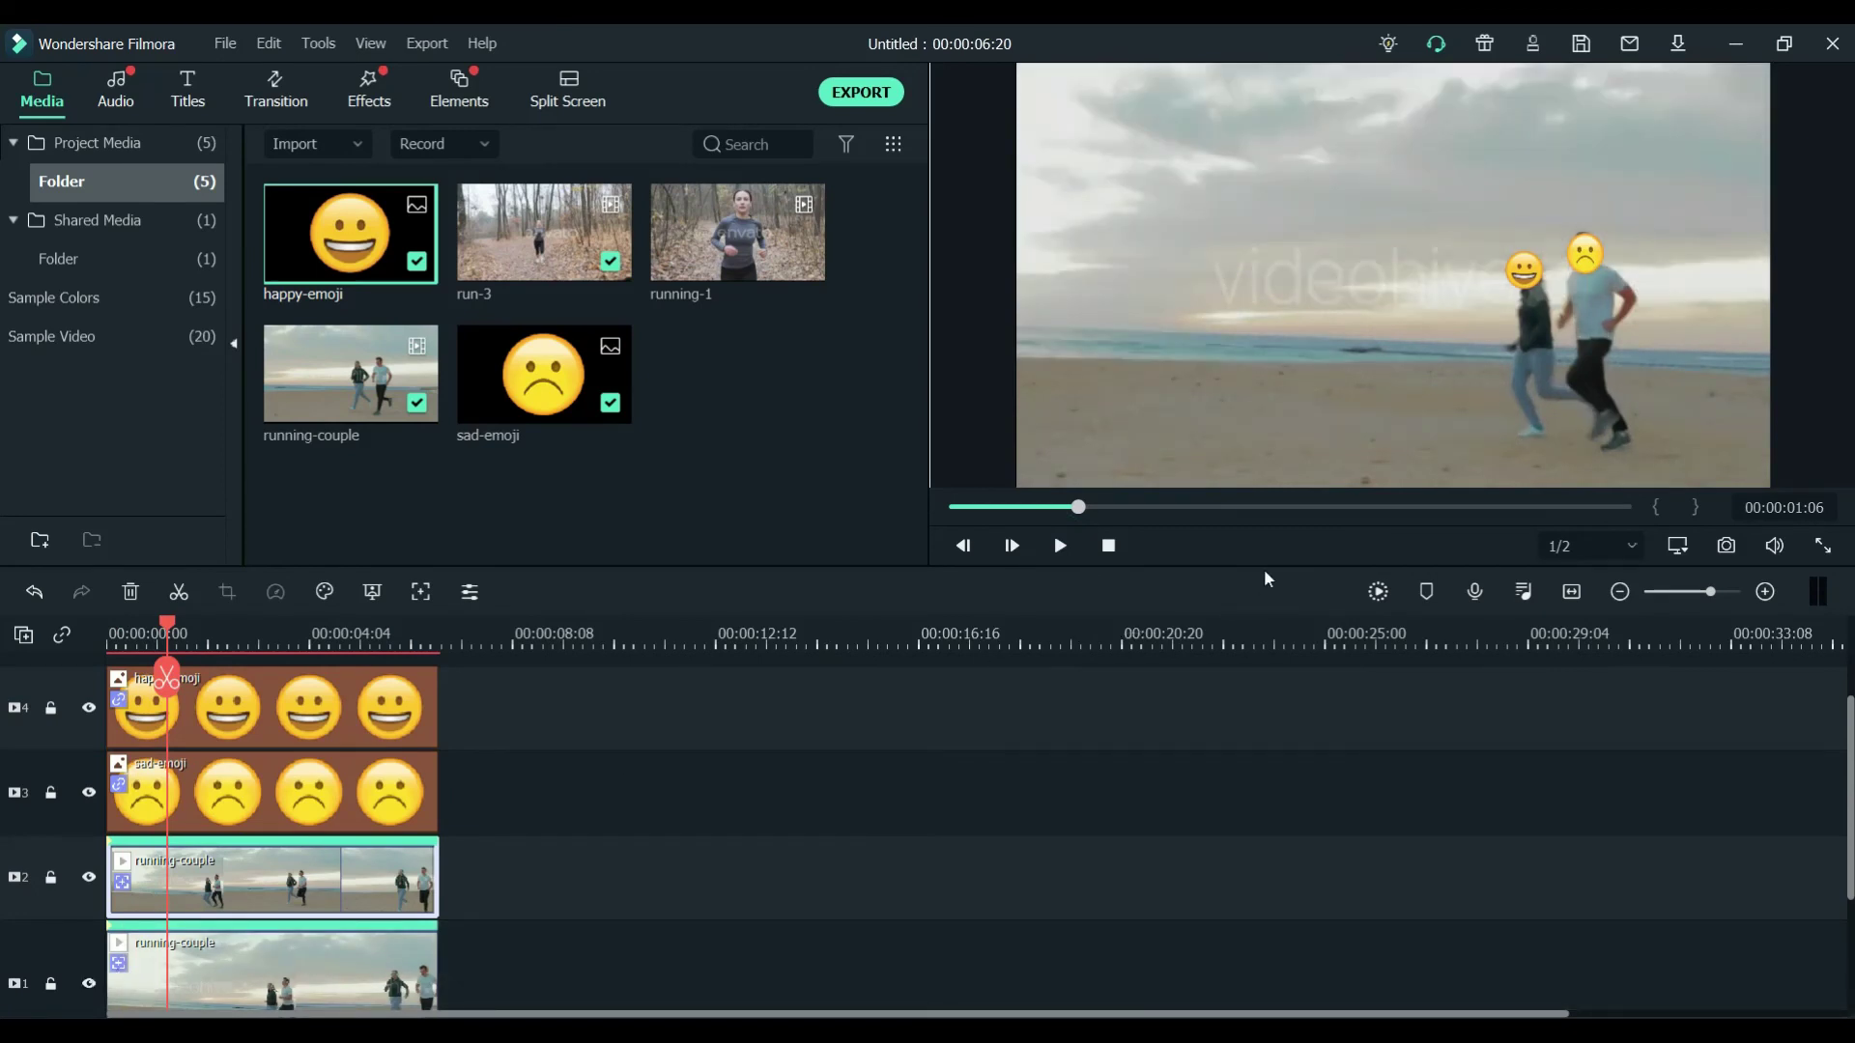
{"action": "left_click", "coordinate": [1060, 546]}
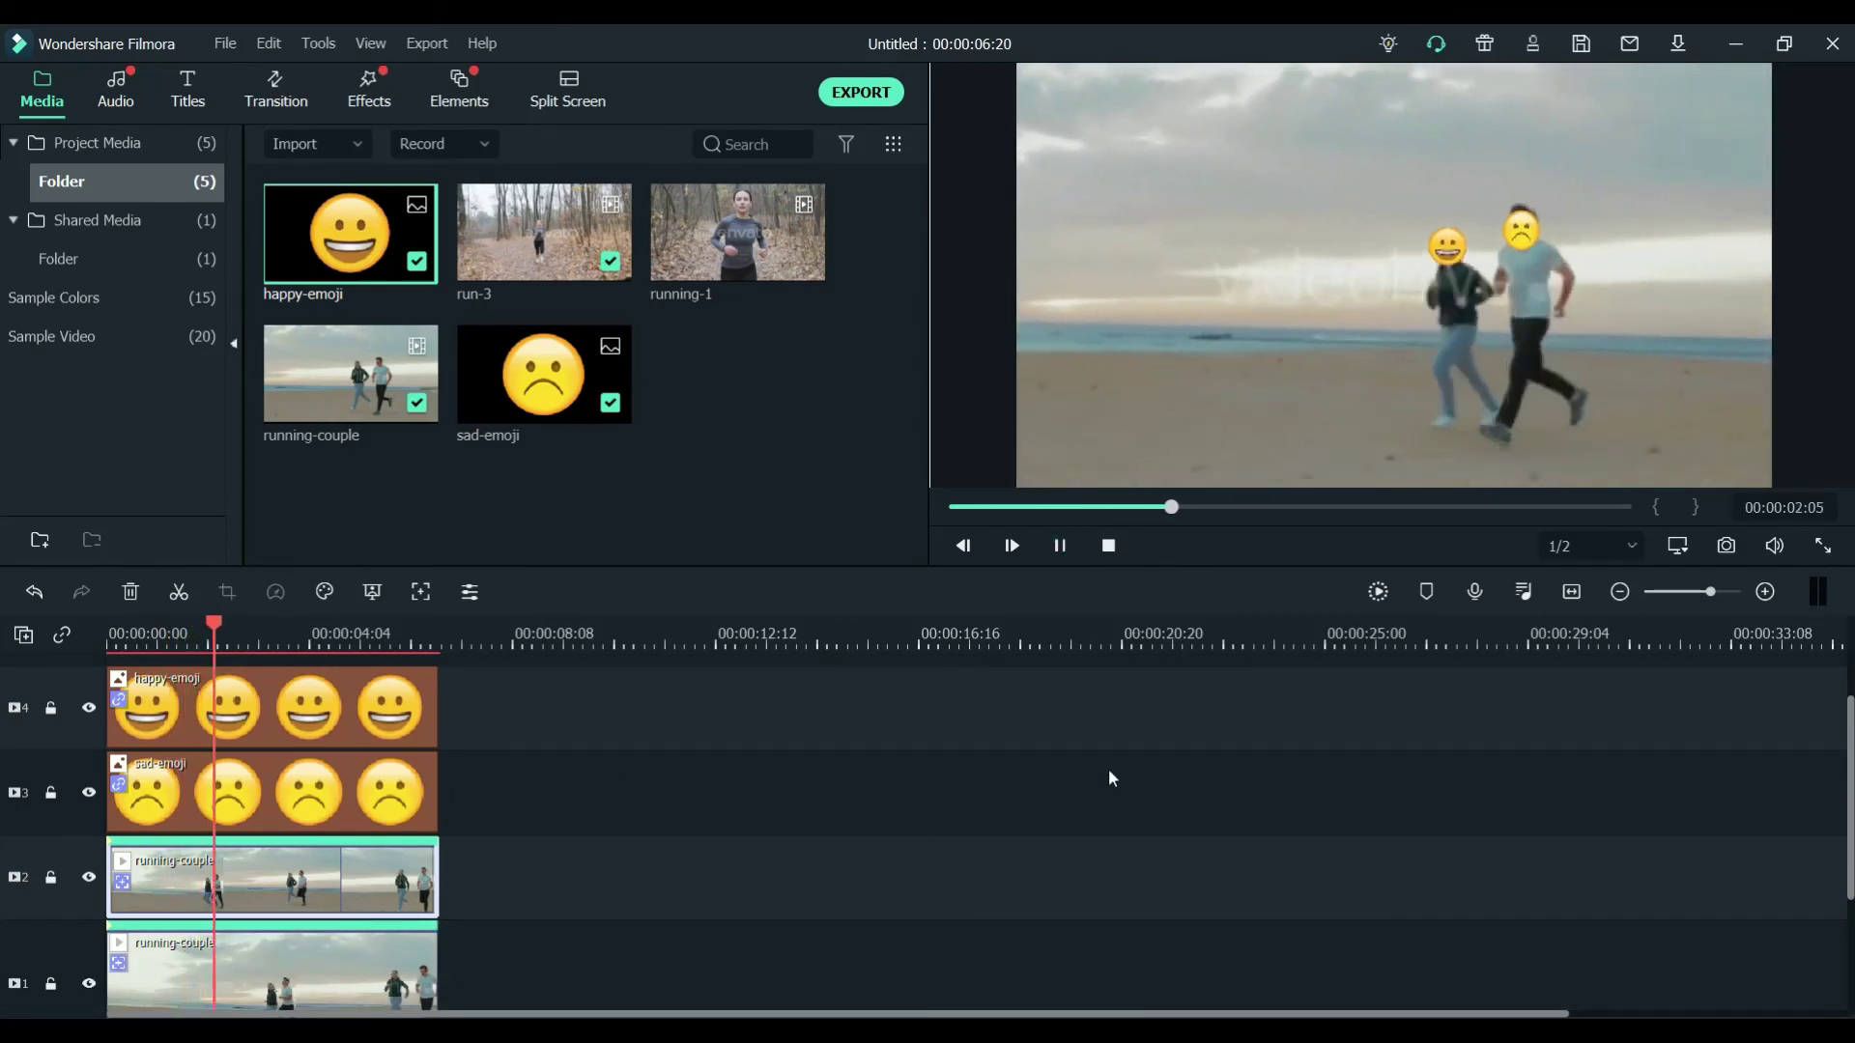